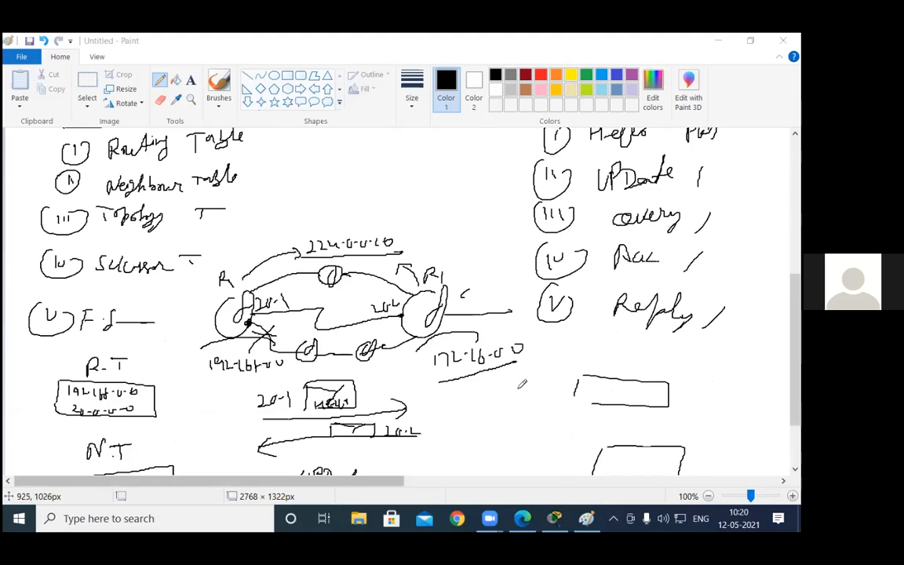
# Step: Handwrite the values 10, 20 and 30 in a column below the 172.16.0.0 network and add a check mark beside 10
pyautogui.click(516, 392)
pyautogui.moveTo(518, 392)
pyautogui.mouseDown()
pyautogui.moveTo(514, 409)
pyautogui.moveTo(530, 395)
pyautogui.moveTo(521, 421)
pyautogui.mouseUp()
pyautogui.moveTo(526, 415); pyautogui.dragTo(526, 416)
pyautogui.moveTo(514, 438); pyautogui.dragTo(514, 447)
pyautogui.moveTo(533, 439); pyautogui.dragTo(535, 439)
pyautogui.moveTo(491, 390)
pyautogui.mouseDown()
pyautogui.moveTo(498, 397)
pyautogui.moveTo(514, 385)
pyautogui.mouseUp()
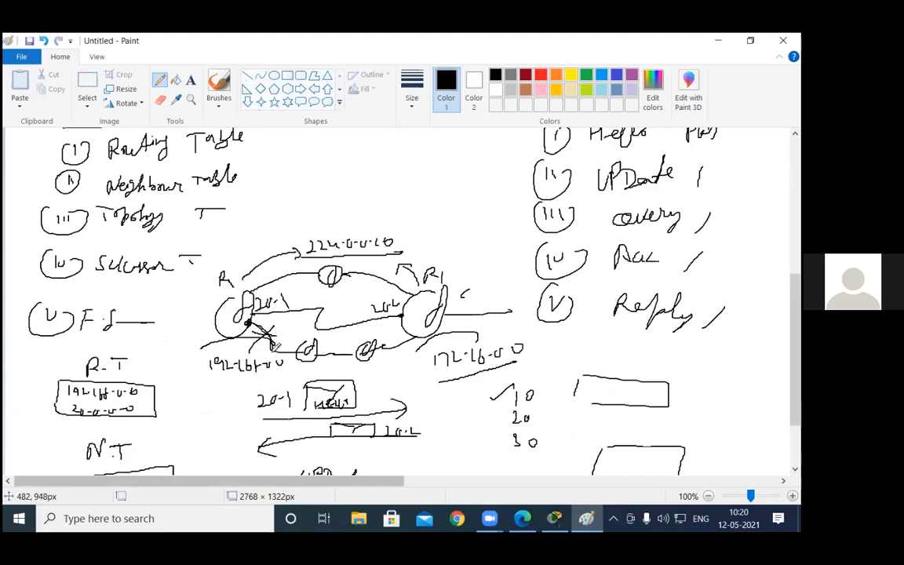
# Step: Thicken the crossed-out lower link at the 192.168.0.0 router and sketch arrows branching out from its 20.1 interface
pyautogui.moveTo(281, 352); pyautogui.dragTo(251, 324)
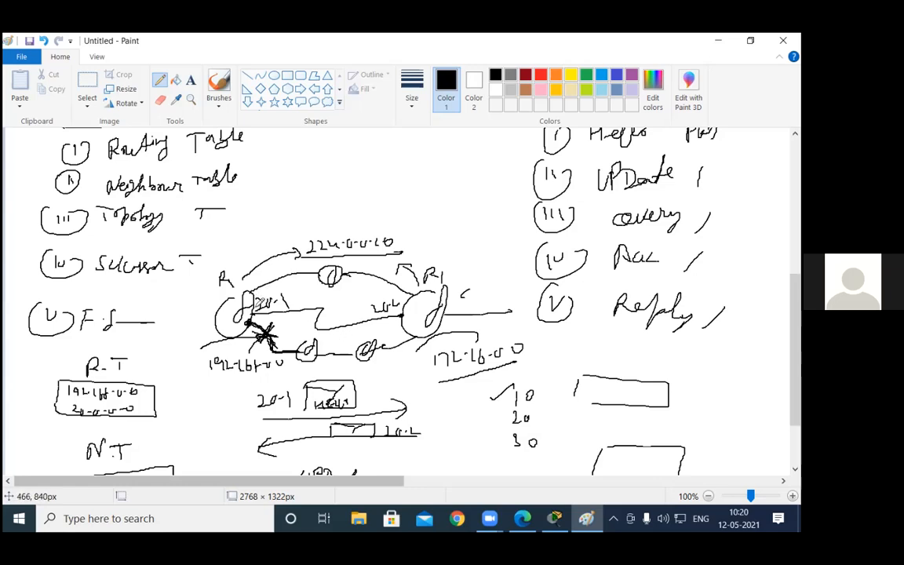
pyautogui.moveTo(259, 311)
pyautogui.mouseDown()
pyautogui.moveTo(297, 336)
pyautogui.moveTo(289, 335)
pyautogui.mouseUp()
pyautogui.moveTo(257, 304); pyautogui.dragTo(304, 296)
pyautogui.moveTo(259, 302); pyautogui.dragTo(297, 284)
pyautogui.moveTo(283, 284); pyautogui.dragTo(297, 291)
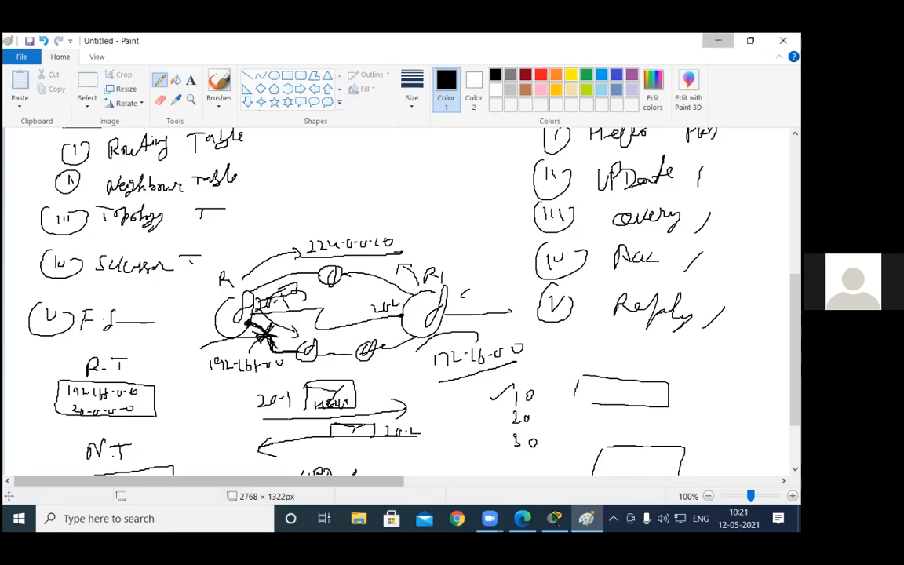
# Step: Switch to Edge and examine the composite metric K values, neighbourship criteria and timers in the GeeksforGeeks EIGRP fundamentals article
pyautogui.click(718, 40)
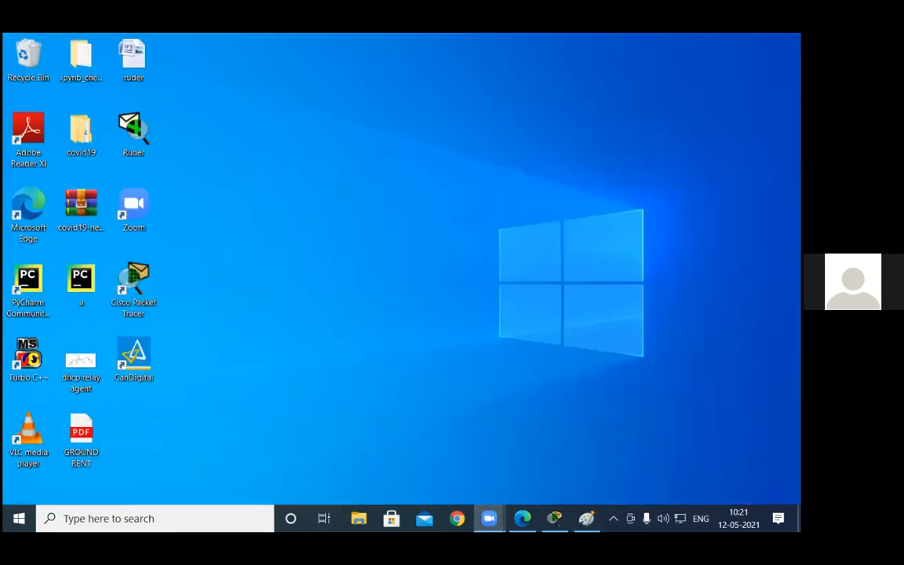
pyautogui.click(457, 518)
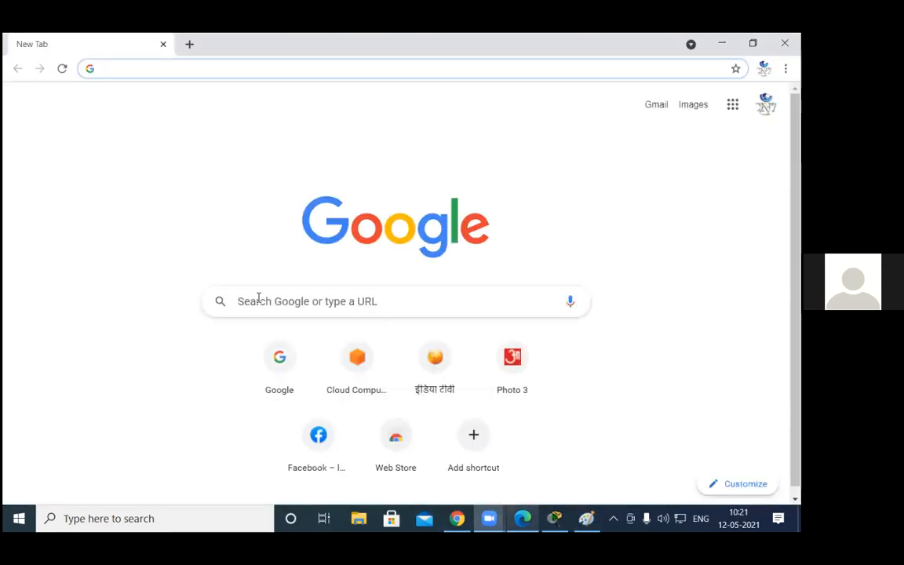
pyautogui.hotkey('alt', 'Tab')
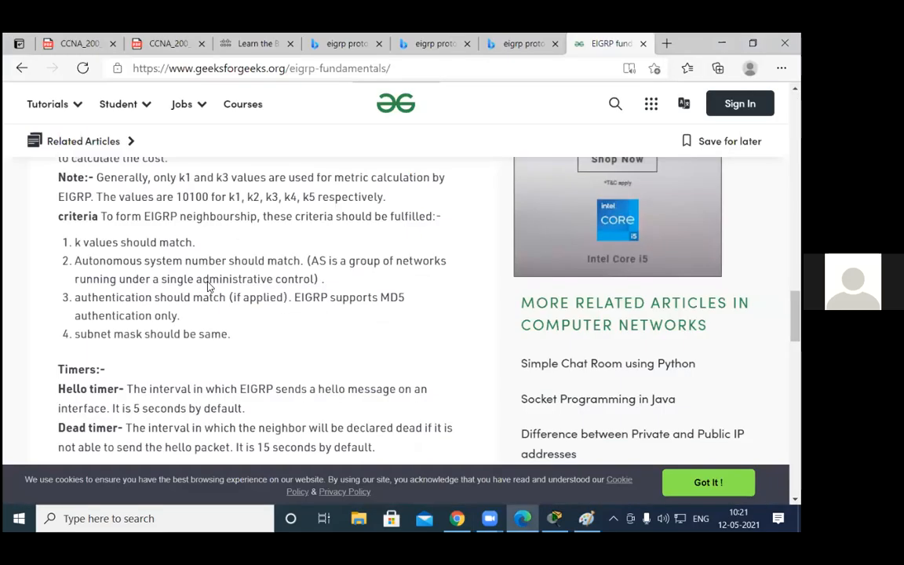
pyautogui.scroll(3, 240, 357)
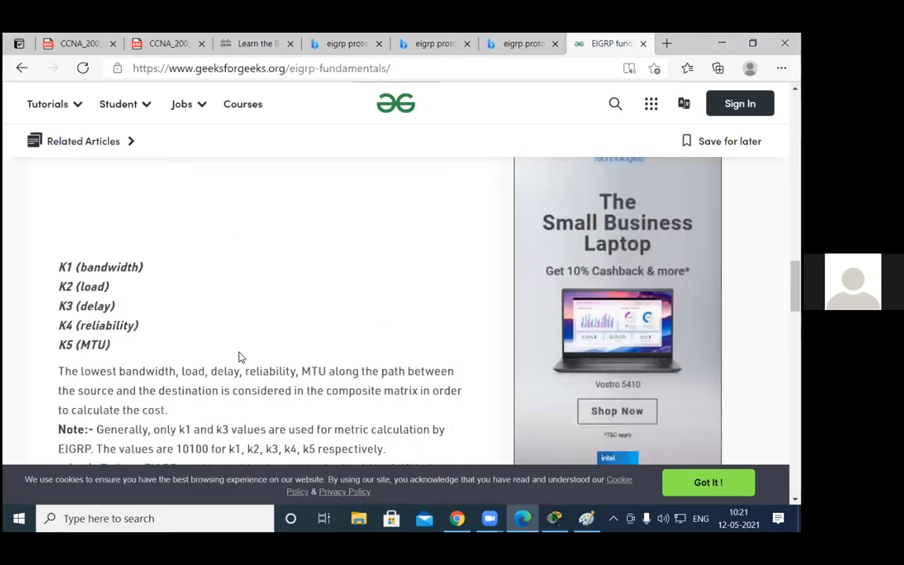
pyautogui.scroll(3, 240, 357)
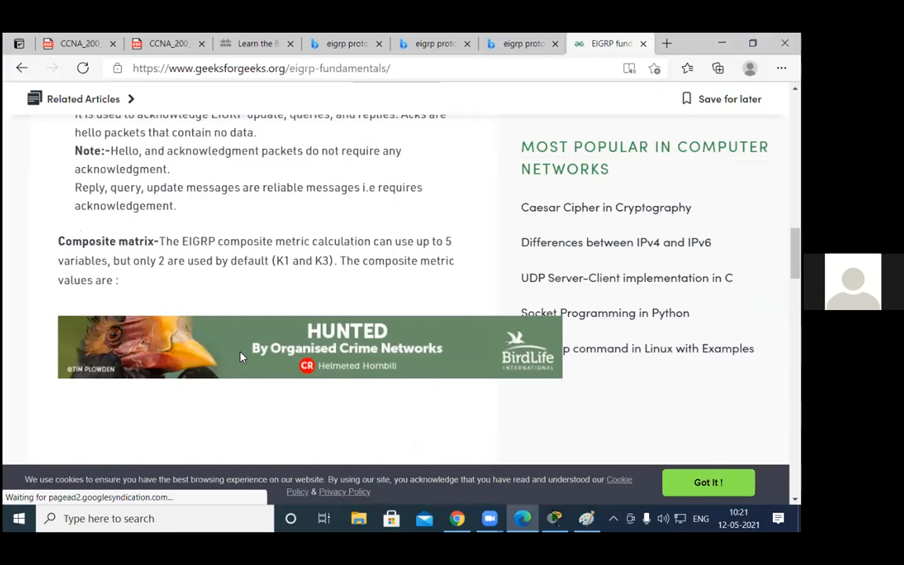
pyautogui.scroll(-3, 240, 357)
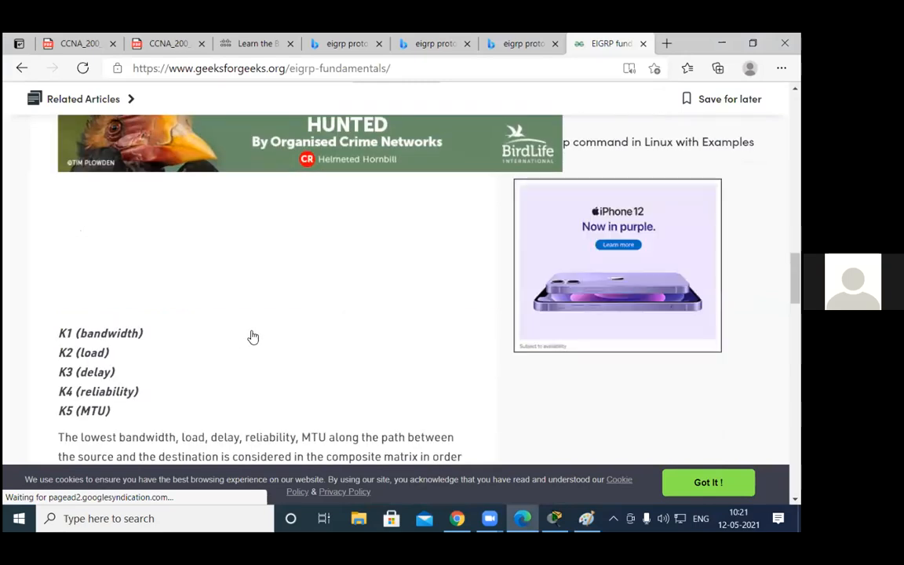
pyautogui.scroll(3, 253, 336)
pyautogui.scroll(-3, 253, 337)
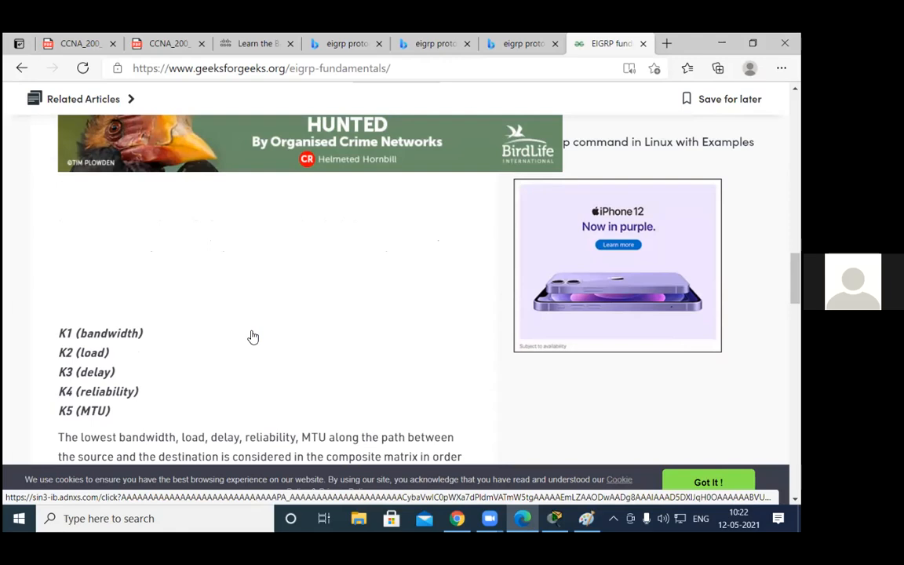
pyautogui.scroll(2, 252, 337)
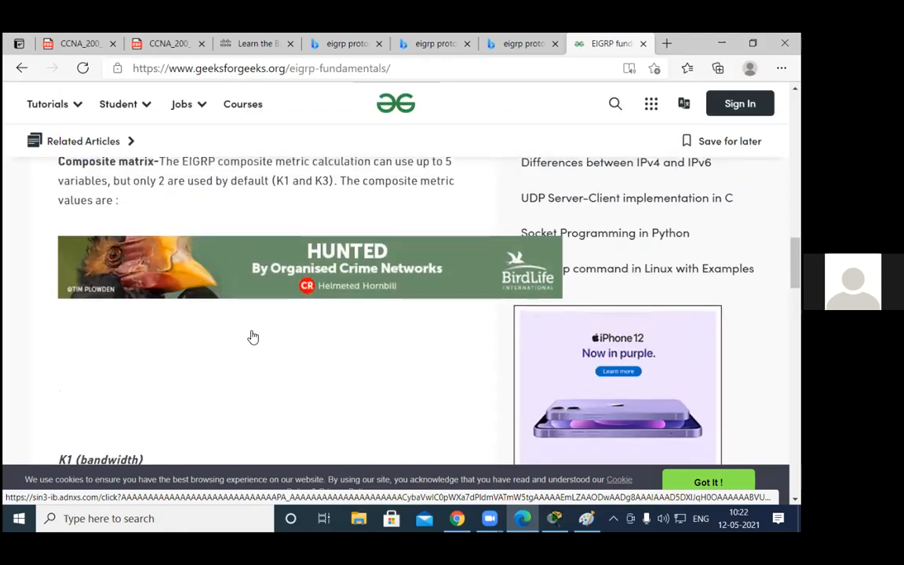
pyautogui.scroll(-2, 253, 336)
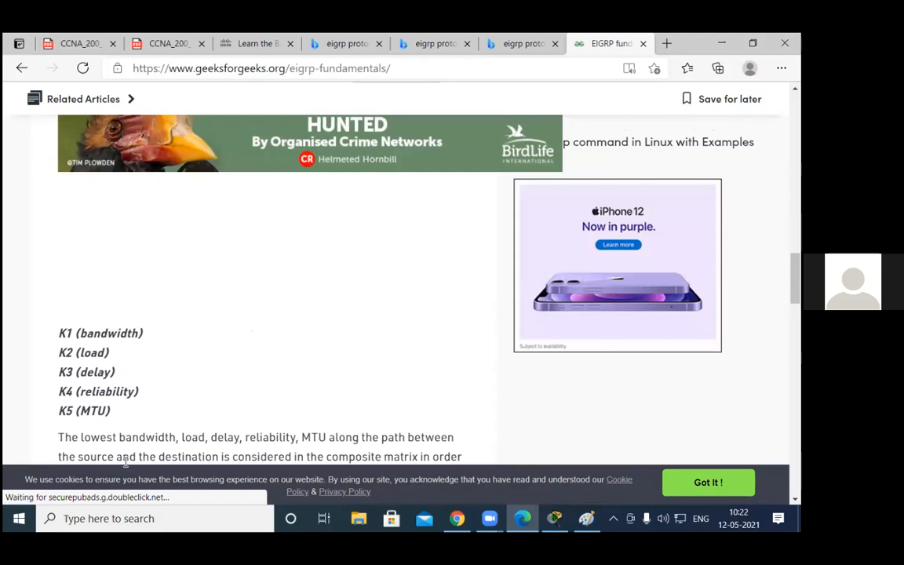
pyautogui.scroll(-1, 182, 340)
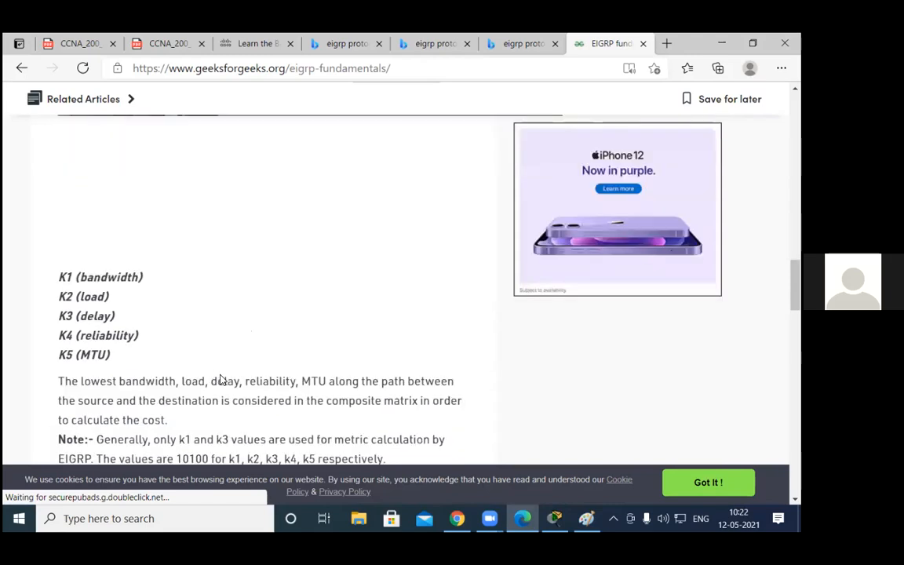
pyautogui.scroll(-1, 222, 380)
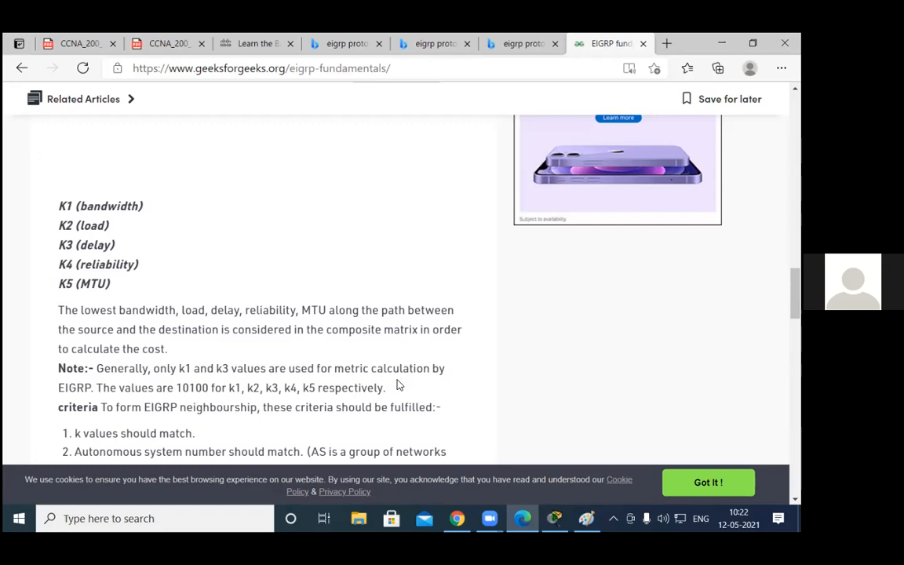
pyautogui.scroll(-3, 372, 346)
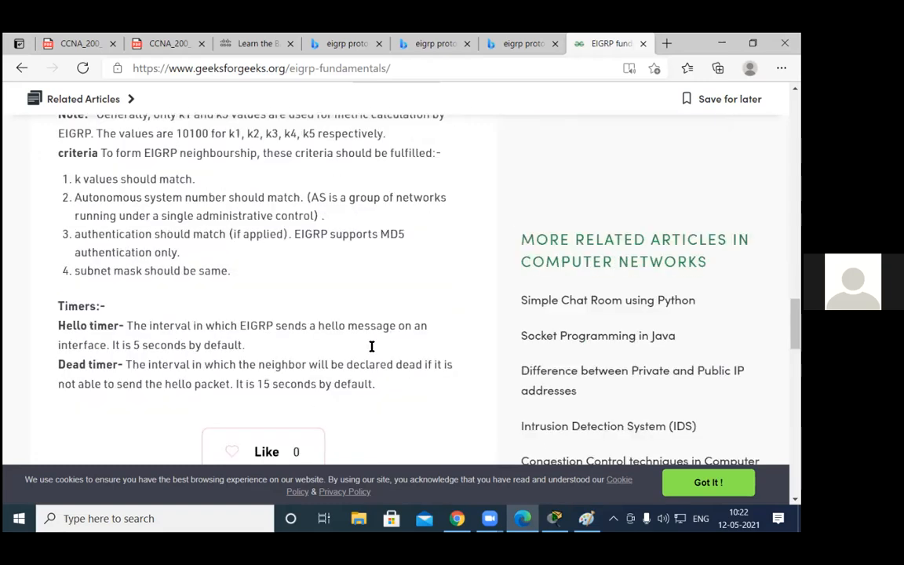
pyautogui.scroll(-2, 369, 345)
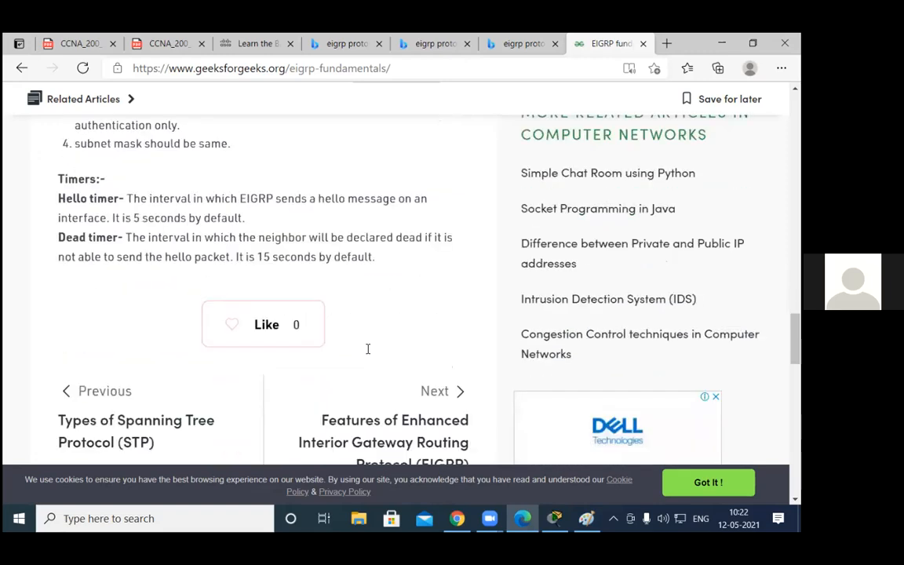
# Step: Highlight "like AS number" in the article's Hello message description
pyautogui.scroll(5, 144, 249)
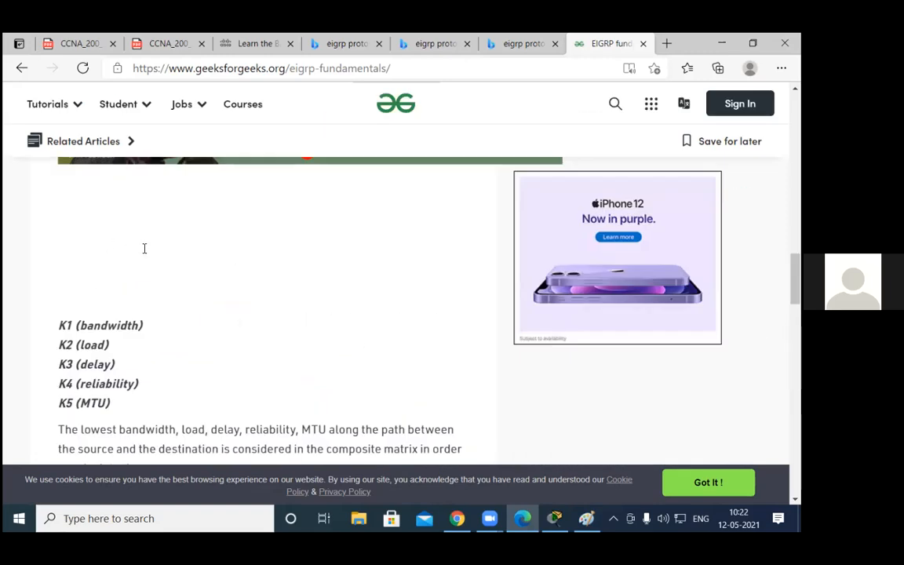
pyautogui.scroll(3, 173, 254)
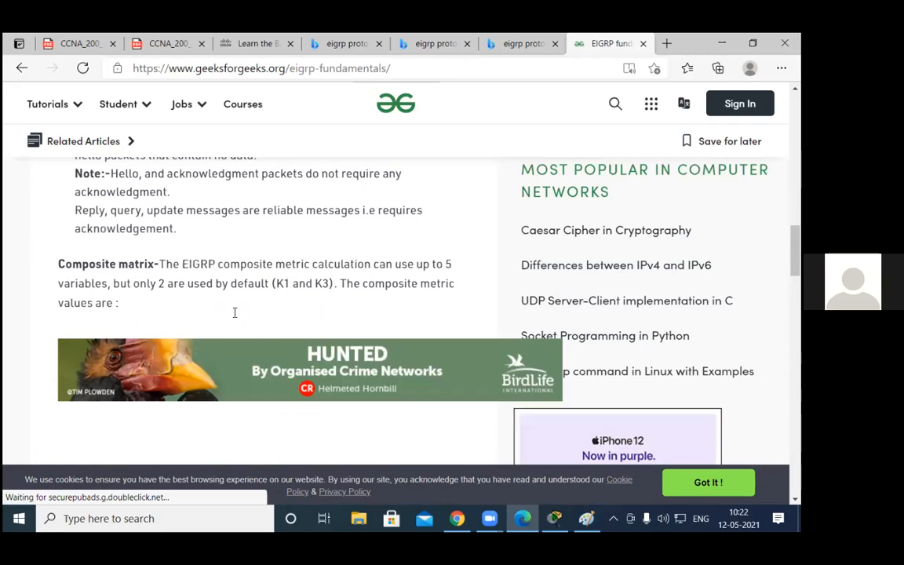
pyautogui.scroll(5, 177, 314)
pyautogui.scroll(-1, 160, 206)
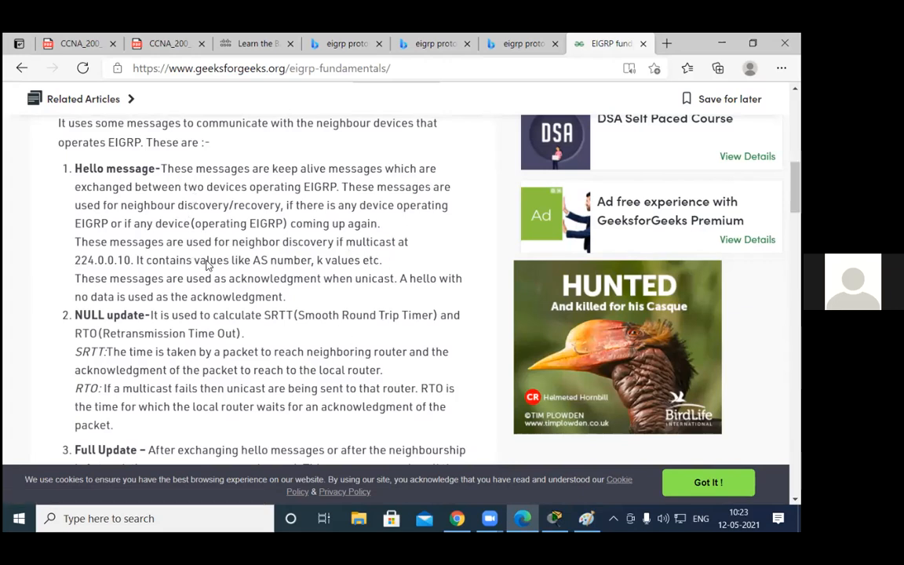
pyautogui.moveTo(231, 260); pyautogui.dragTo(313, 263)
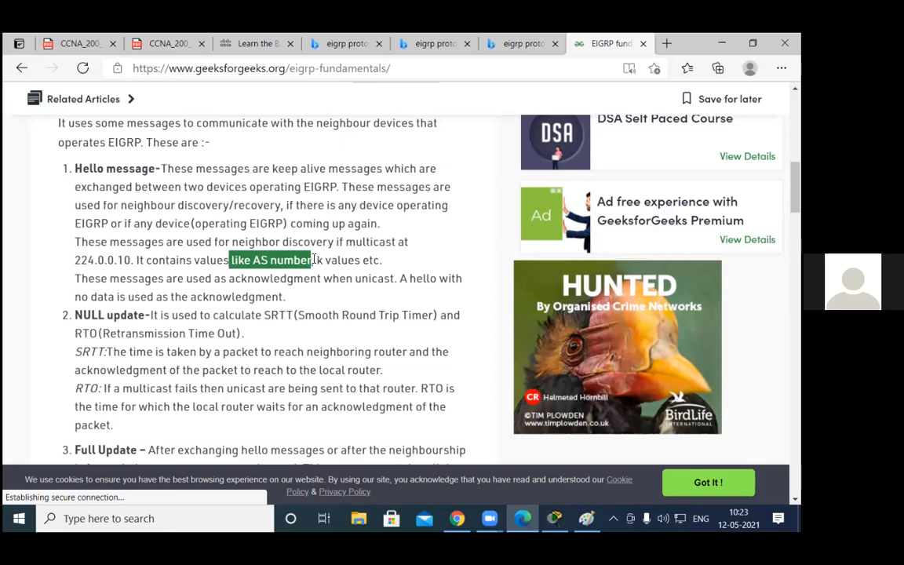
# Step: Examine the article's remaining EIGRP message types, from NULL update to acknowledgement, and the administrative distance table
pyautogui.scroll(-3, 317, 267)
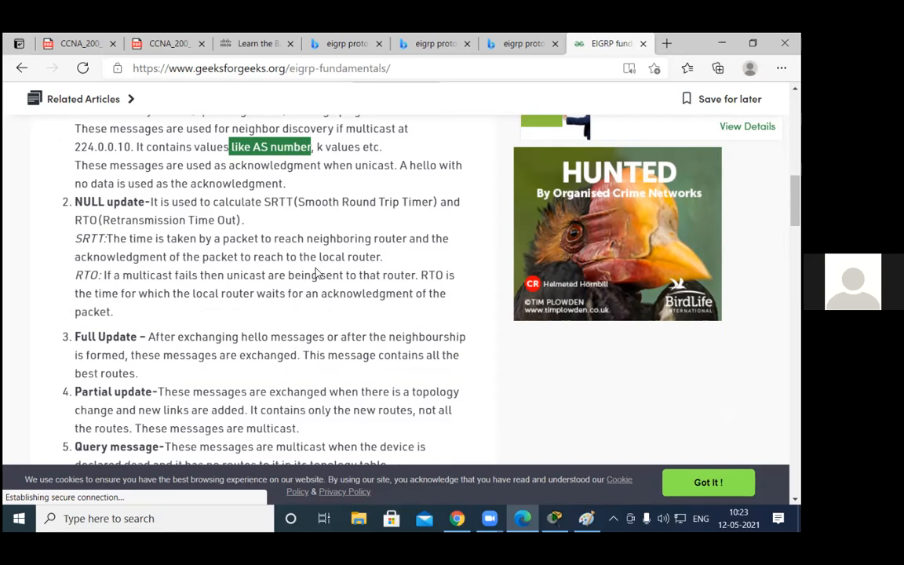
pyautogui.scroll(-2, 316, 272)
pyautogui.scroll(2, 192, 222)
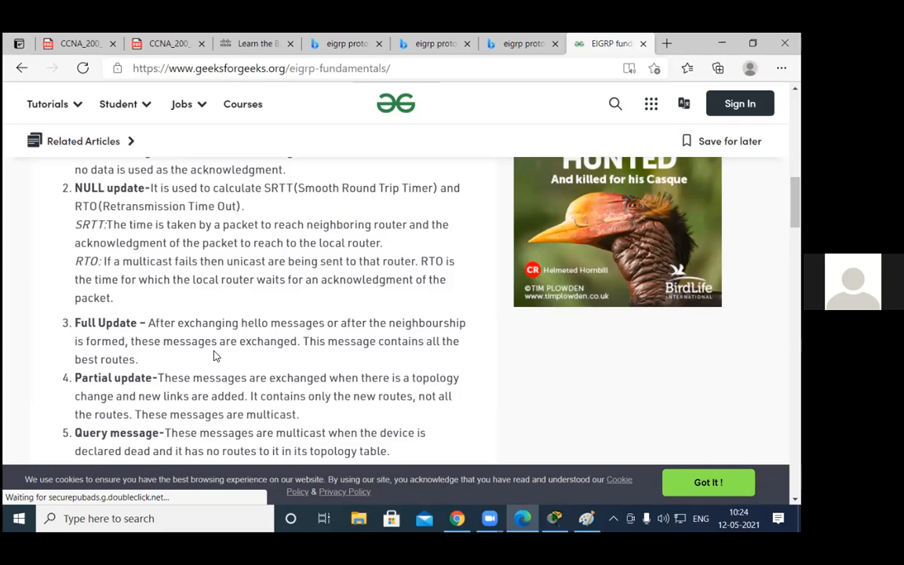
pyautogui.scroll(-2, 213, 355)
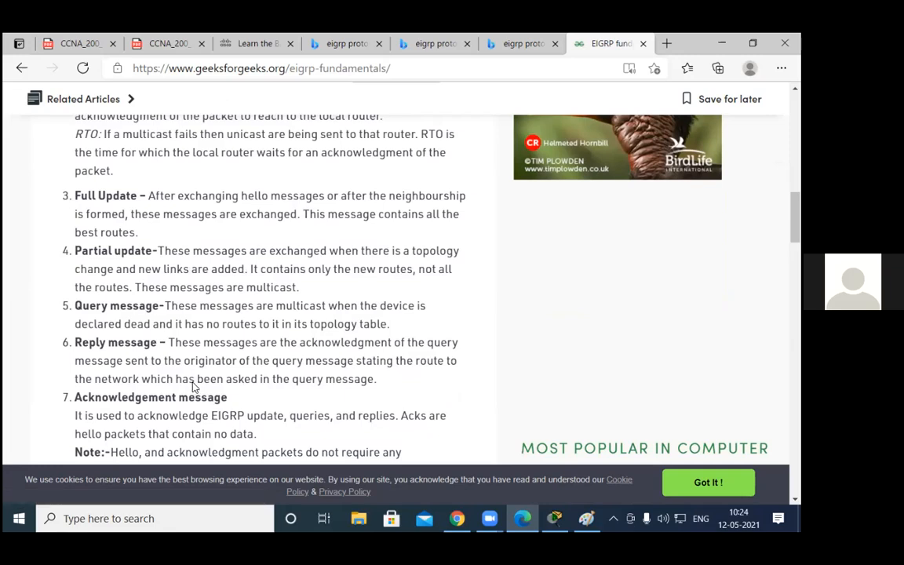
pyautogui.scroll(-2, 194, 384)
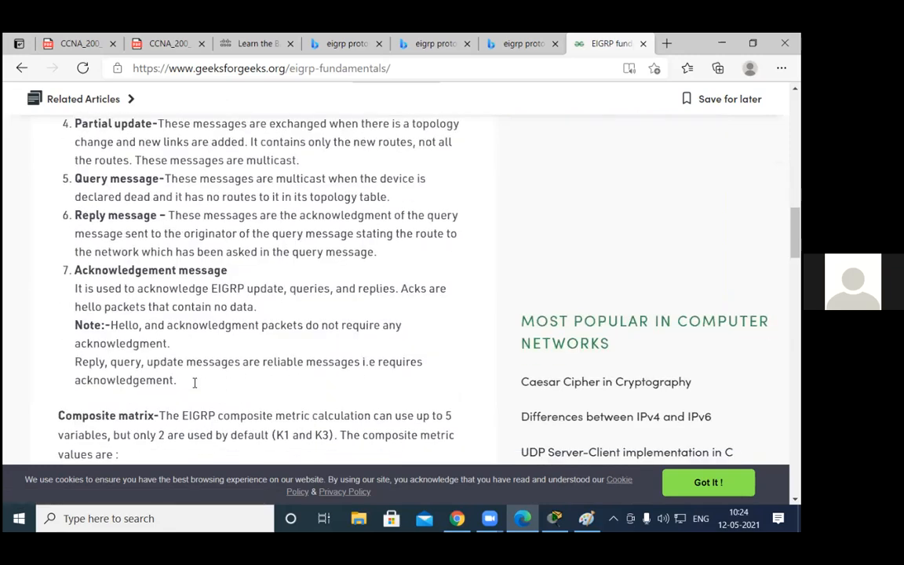
pyautogui.scroll(10, 194, 385)
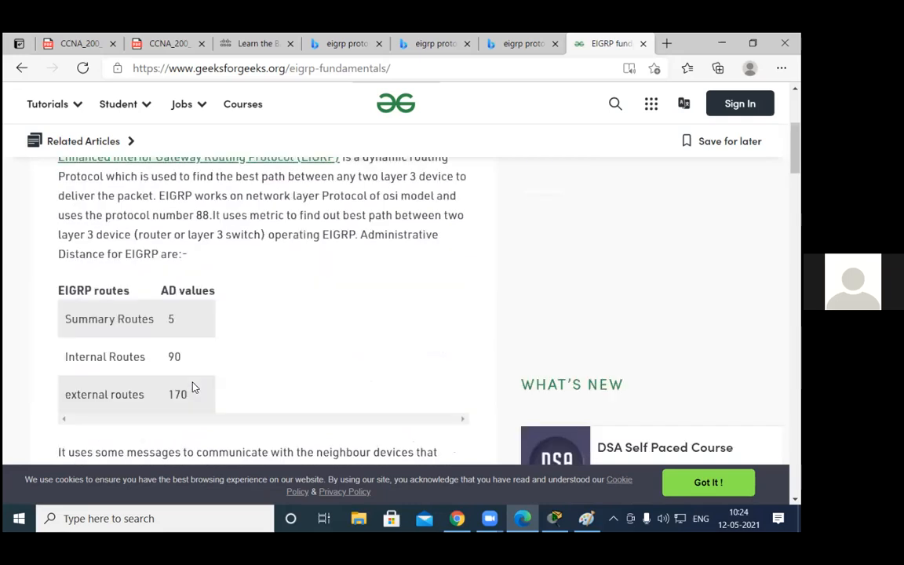
pyautogui.scroll(4, 227, 371)
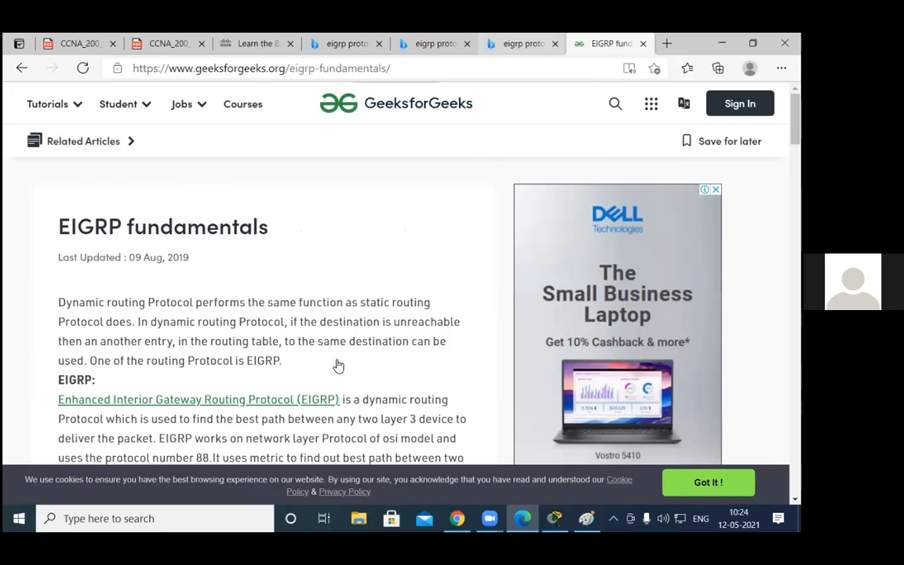
# Step: Go through the EIGRP pictures in the Bing image viewer, from the neighbor and topology tables to the Sample Network Topology diagram
pyautogui.hotkey('ctrl', 'shift', 'Tab')
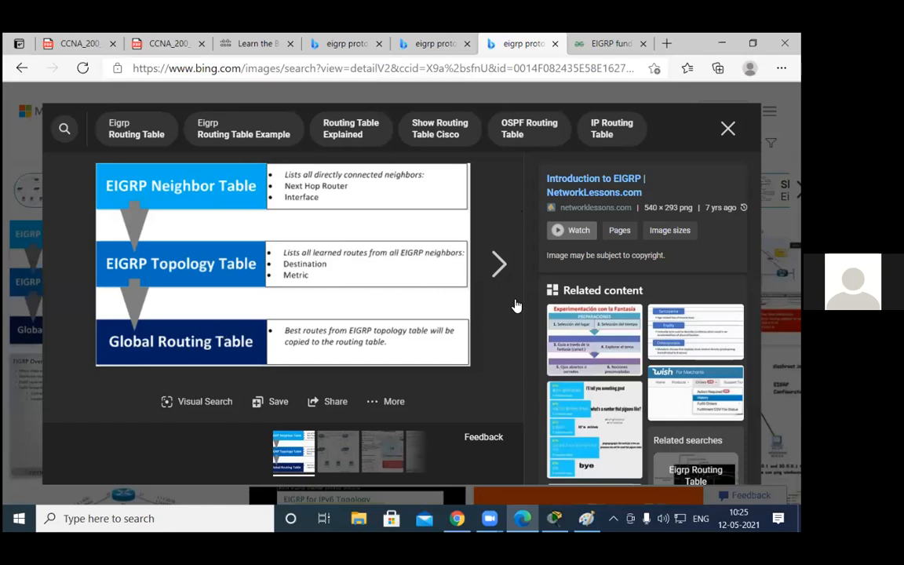
pyautogui.click(494, 263)
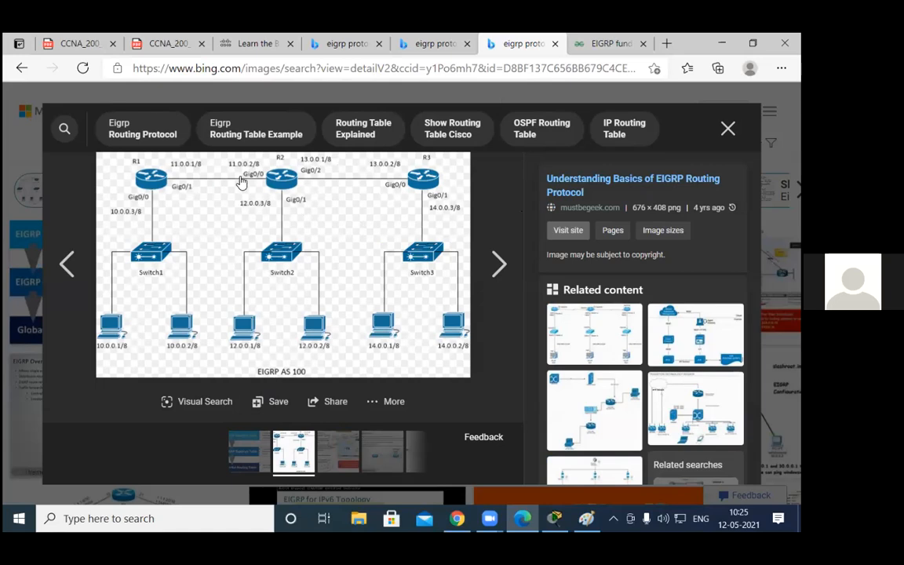
pyautogui.press('Right')
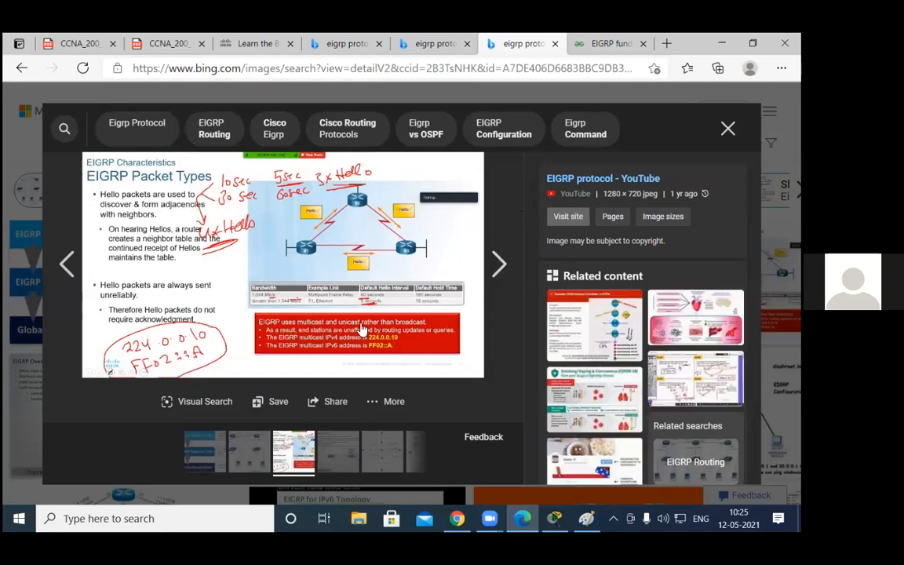
pyautogui.click(494, 267)
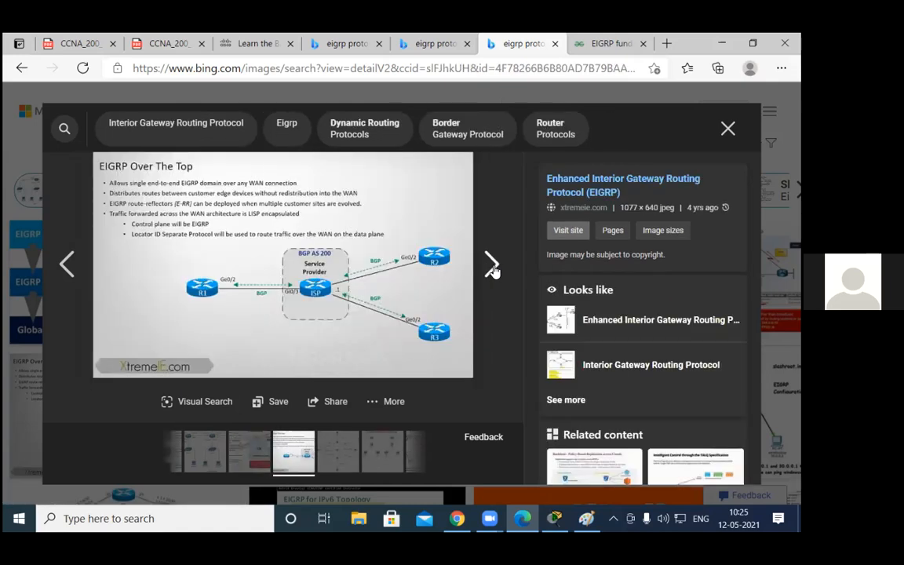
pyautogui.click(492, 267)
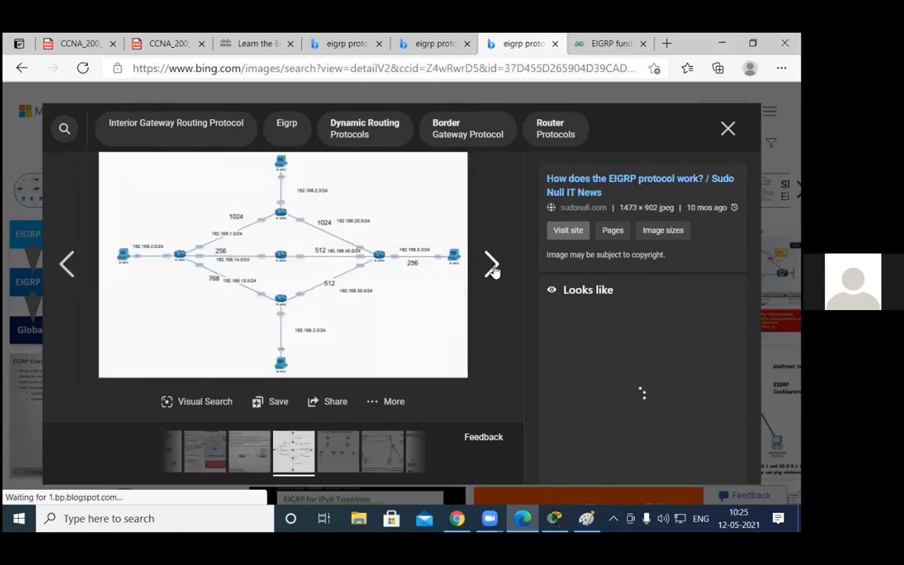
pyautogui.click(492, 266)
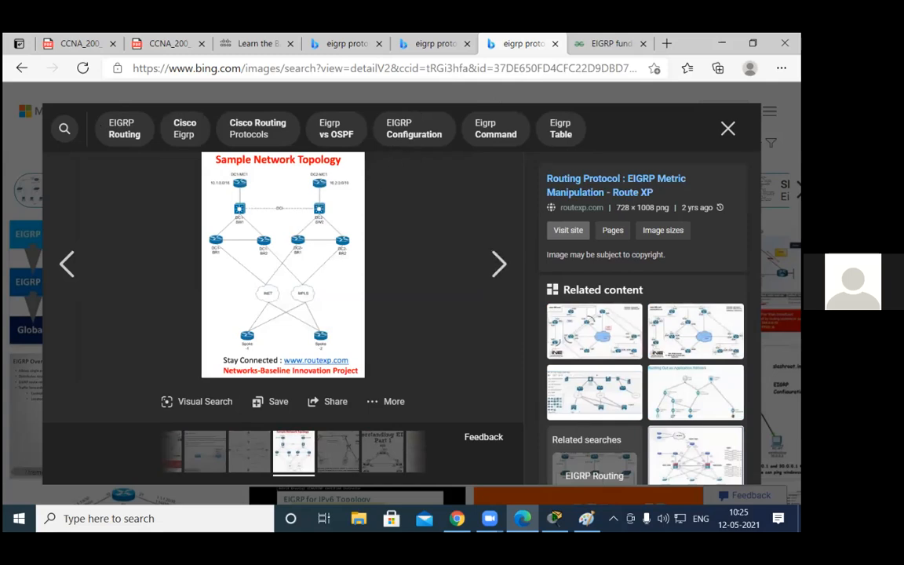
# Step: Switch from the browser to Cisco Packet Tracer and maximize its empty logical workspace
pyautogui.click(614, 44)
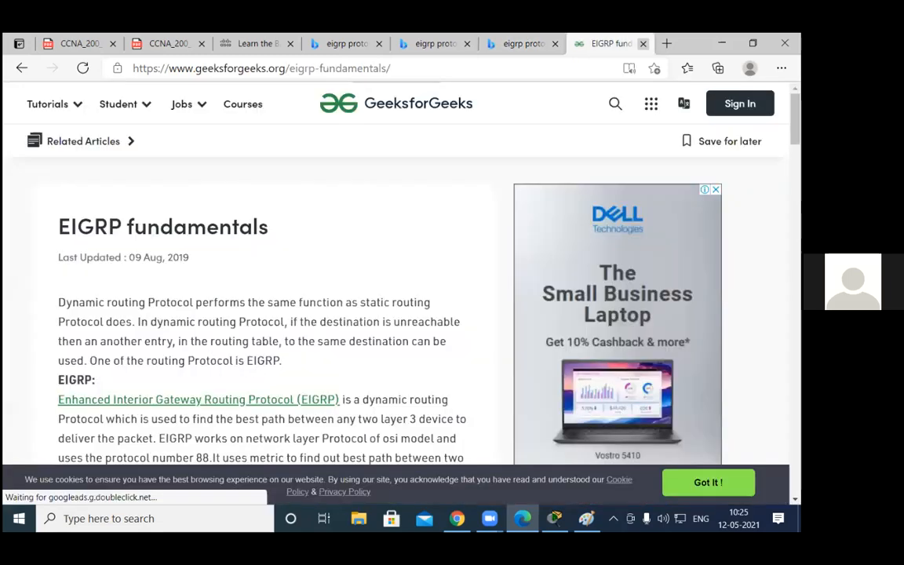
pyautogui.click(721, 43)
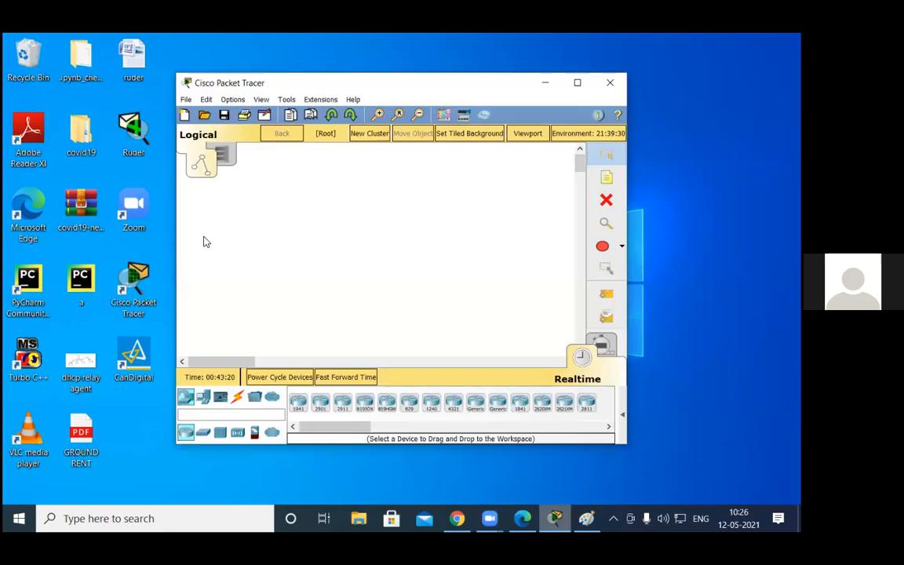
pyautogui.press('super+Up')
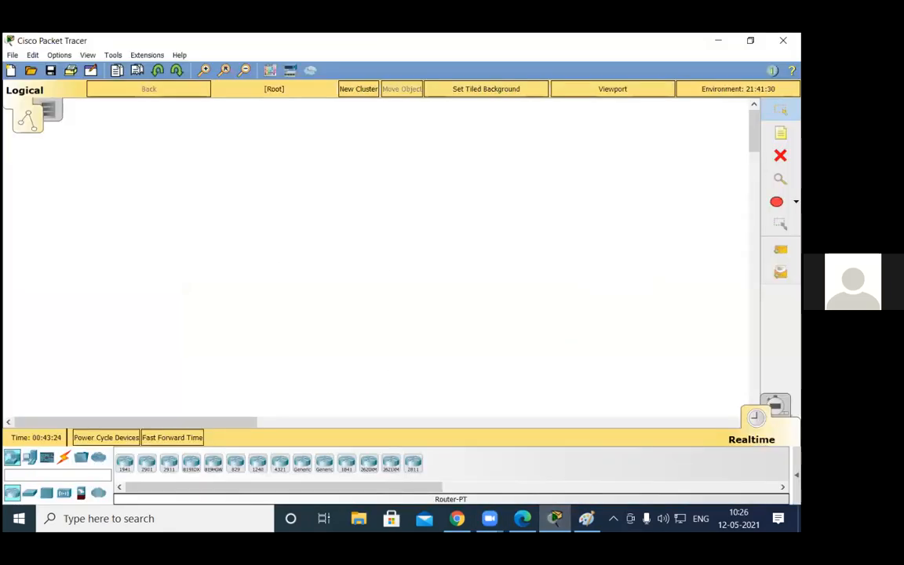
# Step: Switch to the Paint sketch and erase everything drawn on its canvas
pyautogui.hotkey('alt', 'Tab')
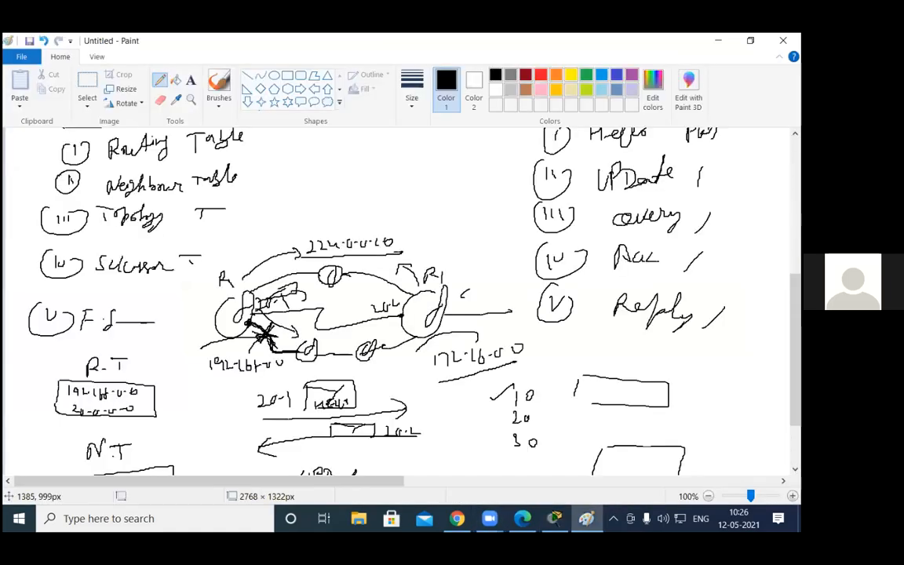
pyautogui.hotkey('ctrl', 'a')
pyautogui.press('Delete')
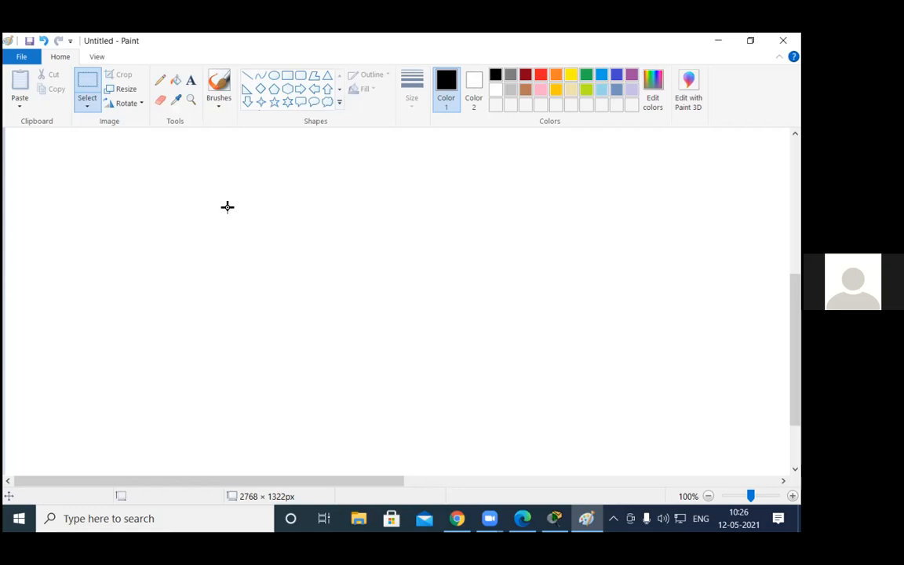
# Step: Sketch three router circles in a row with the Pencil and join the second and third with a zigzag link
pyautogui.click(161, 79)
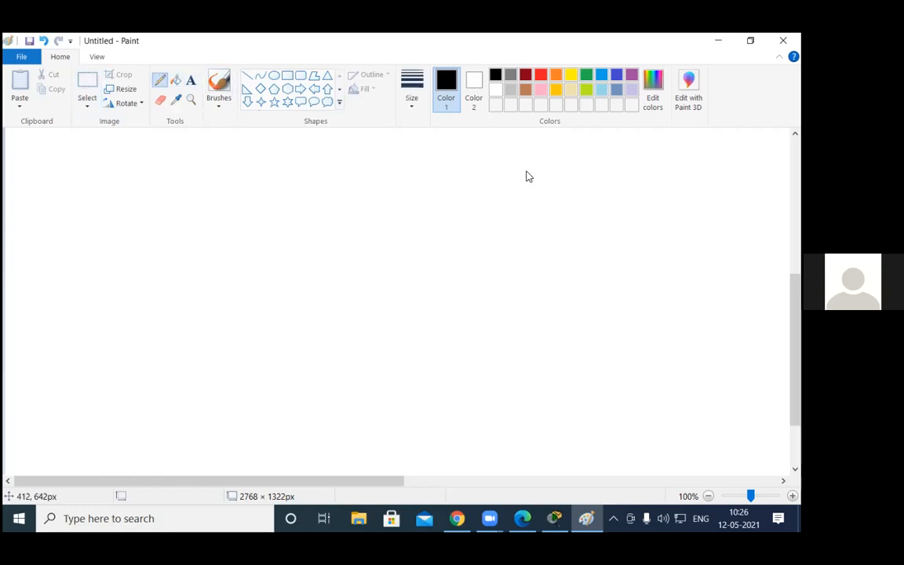
pyautogui.moveTo(206, 165); pyautogui.dragTo(220, 175)
pyautogui.moveTo(378, 165); pyautogui.dragTo(383, 181)
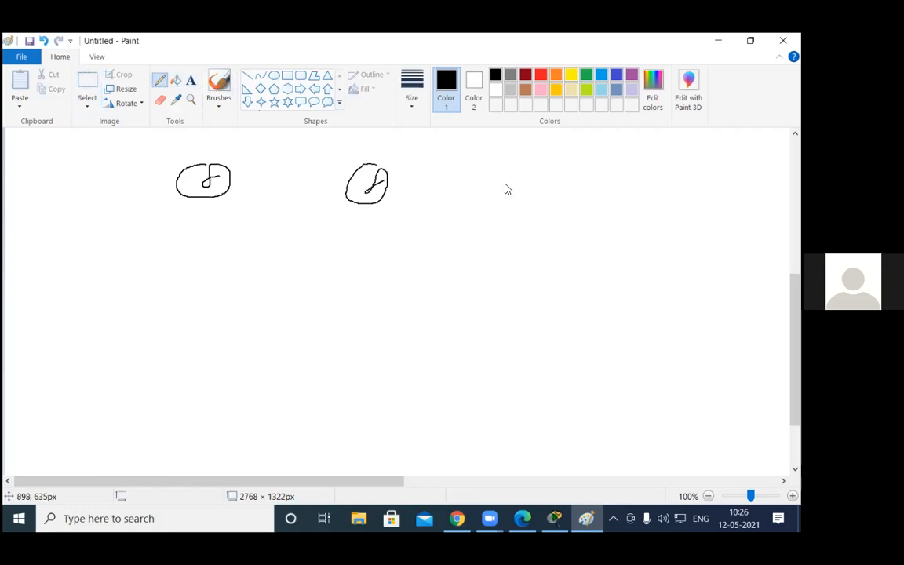
pyautogui.moveTo(557, 166); pyautogui.dragTo(565, 172)
pyautogui.moveTo(387, 179)
pyautogui.mouseDown()
pyautogui.moveTo(462, 200)
pyautogui.moveTo(508, 192)
pyautogui.mouseUp()
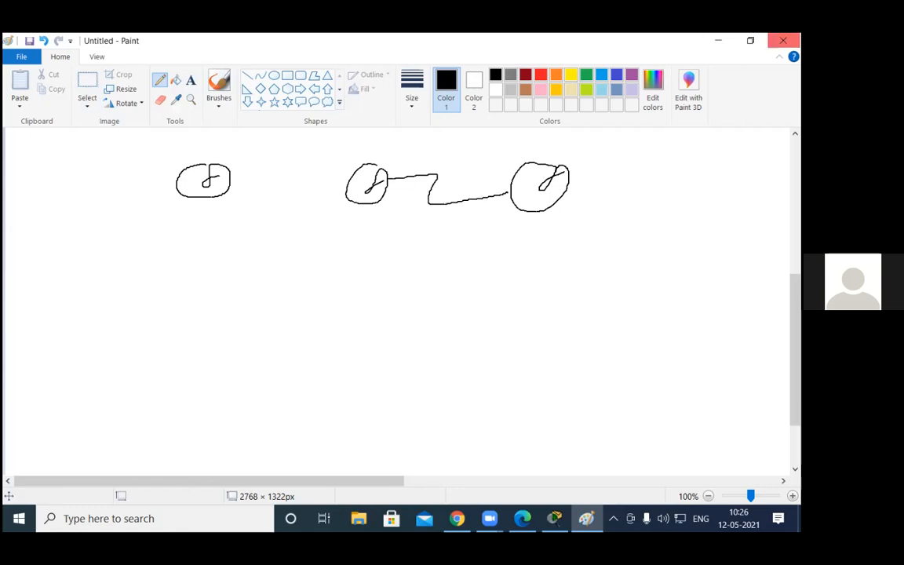
# Step: Switch to Cisco Packet Tracer and place three 2911 routers in a row across the empty workspace
pyautogui.click(751, 40)
pyautogui.click(639, 93)
pyautogui.moveTo(302, 463); pyautogui.dragTo(220, 192)
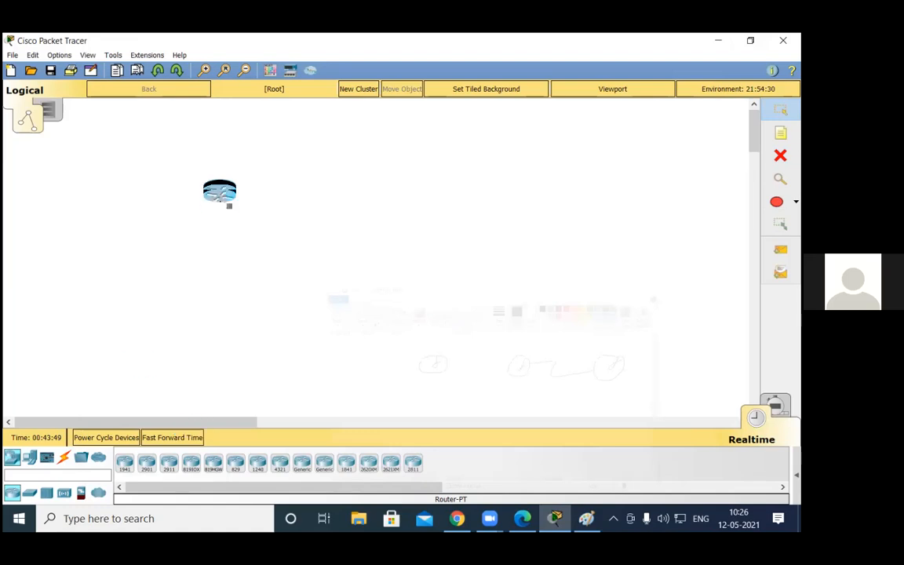
pyautogui.moveTo(219, 192); pyautogui.dragTo(219, 191)
pyautogui.moveTo(168, 463); pyautogui.dragTo(343, 188)
pyautogui.moveTo(471, 183); pyautogui.dragTo(471, 185)
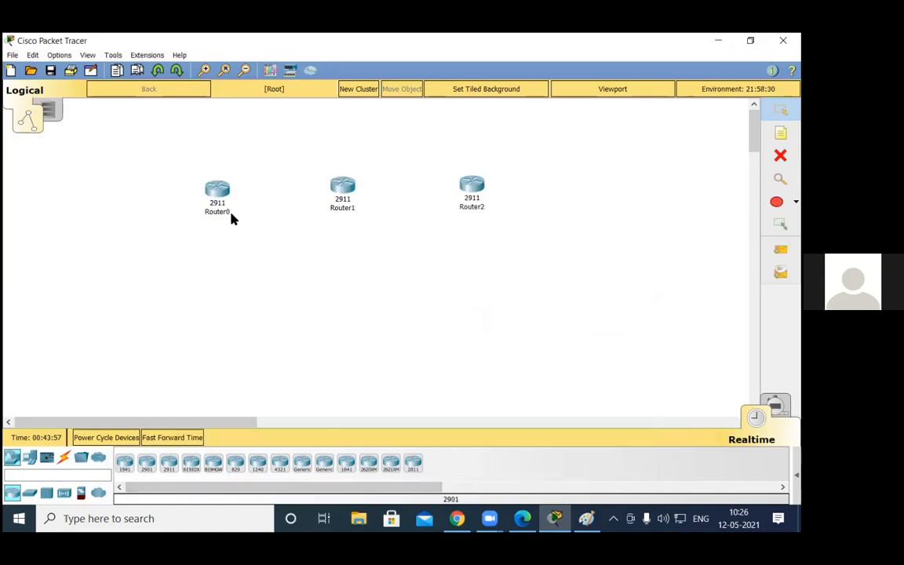
# Step: Open the Ruder network file from the Desktop without saving the current network
pyautogui.click(11, 55)
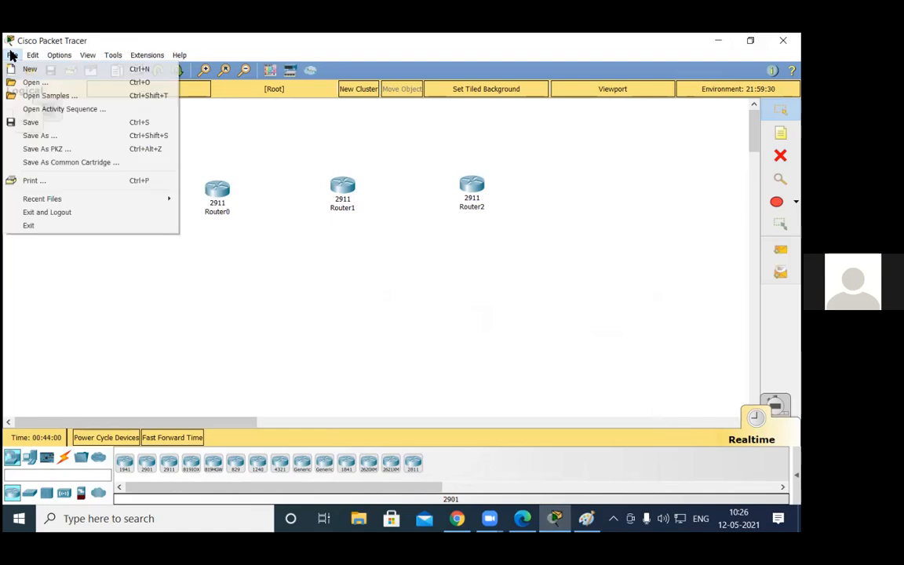
pyautogui.click(39, 83)
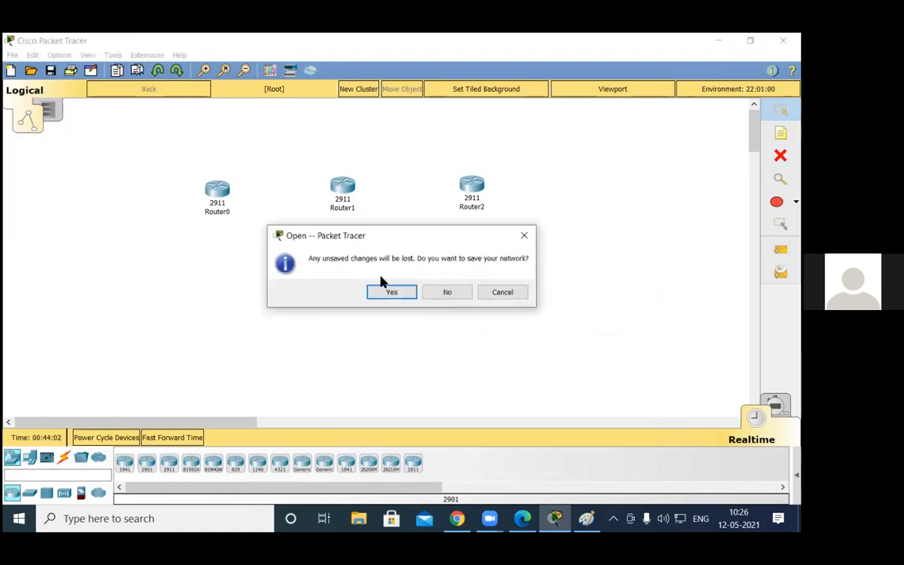
pyautogui.click(447, 292)
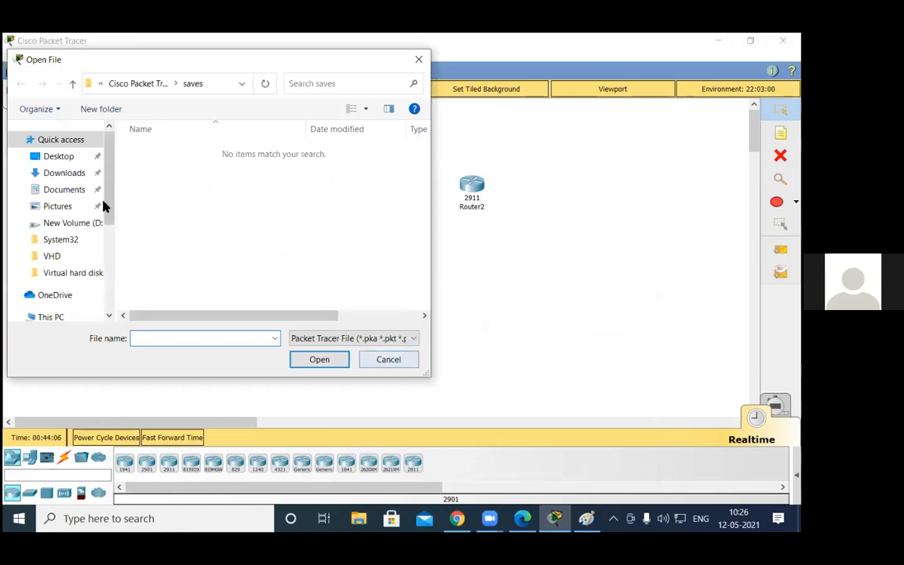
pyautogui.click(61, 156)
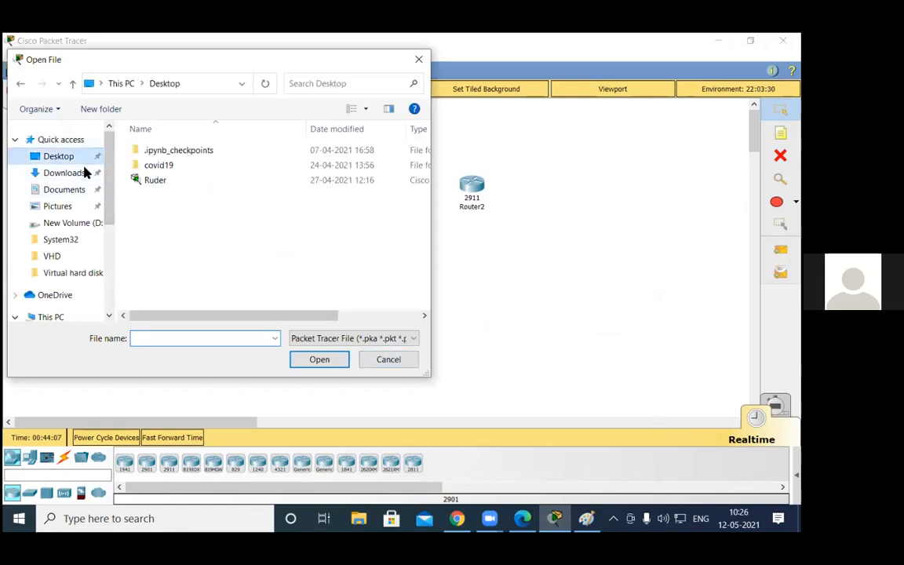
pyautogui.click(156, 181)
pyautogui.click(91, 176)
pyautogui.click(66, 156)
pyautogui.click(315, 361)
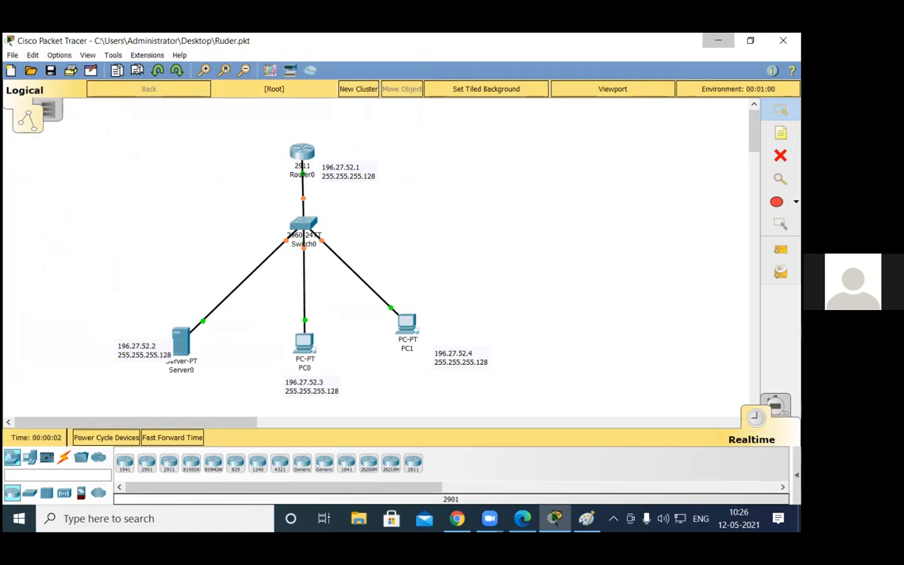
# Step: Browse the hp user folder on Local Disk (C:), including Desktop and Documents, for another Packet Tracer file
pyautogui.click(718, 40)
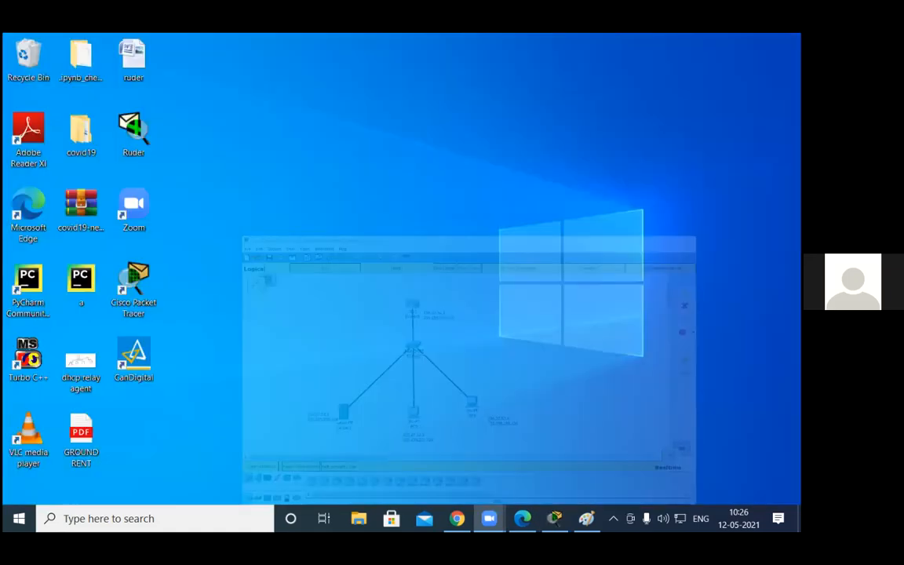
pyautogui.press('super')
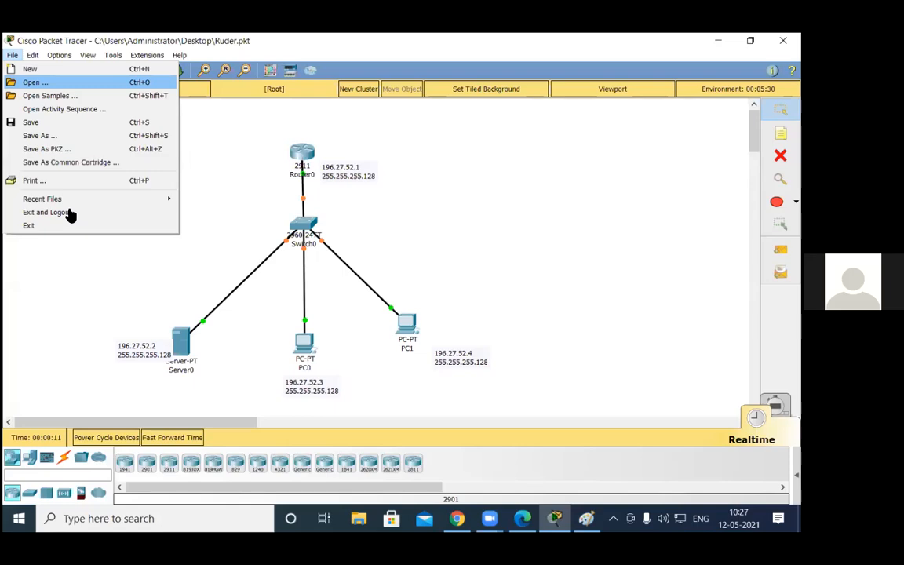
pyautogui.press('Return')
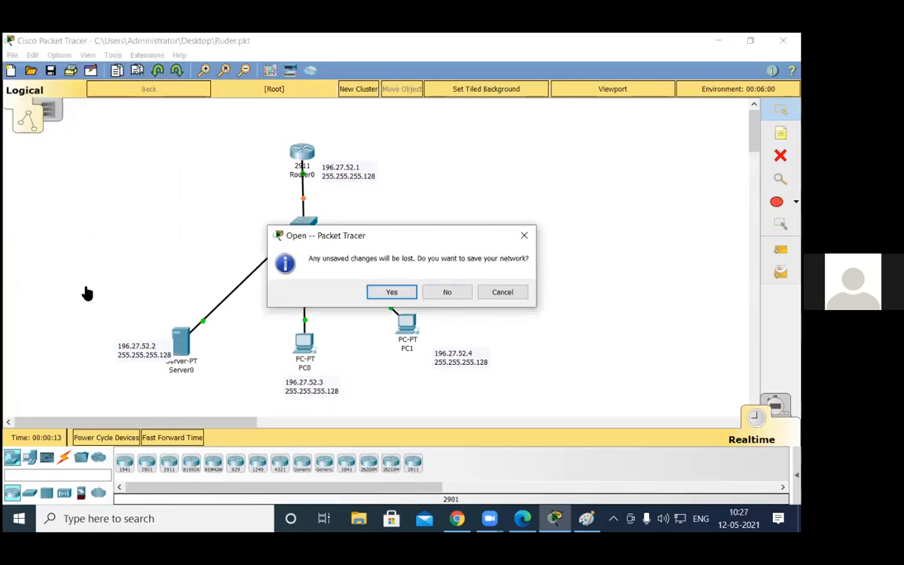
pyautogui.press('Return')
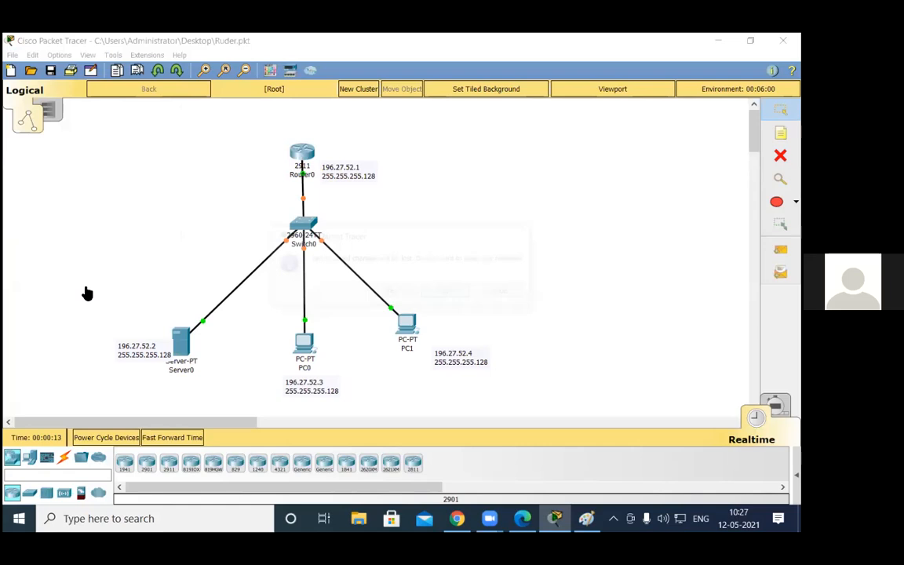
pyautogui.click(69, 289)
pyautogui.scroll(-2, 208, 234)
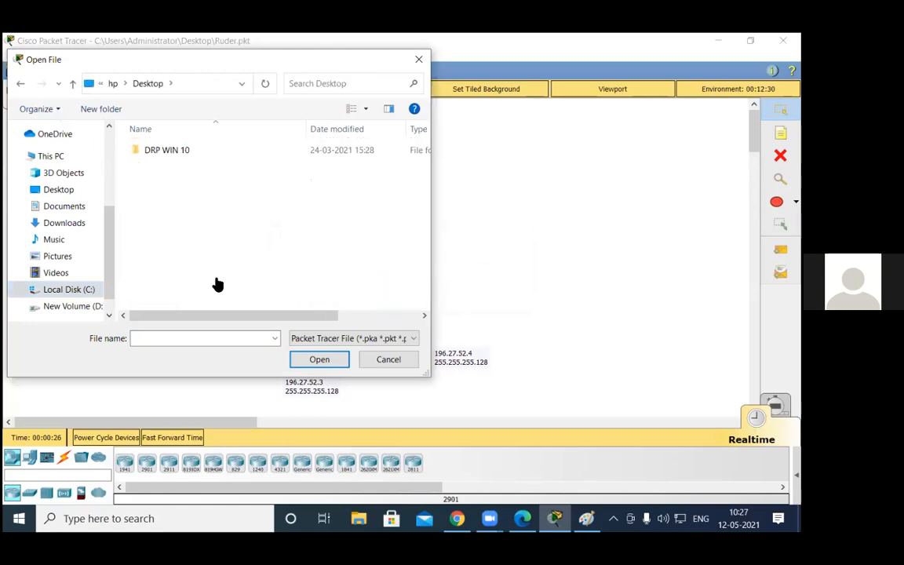
pyautogui.click(21, 84)
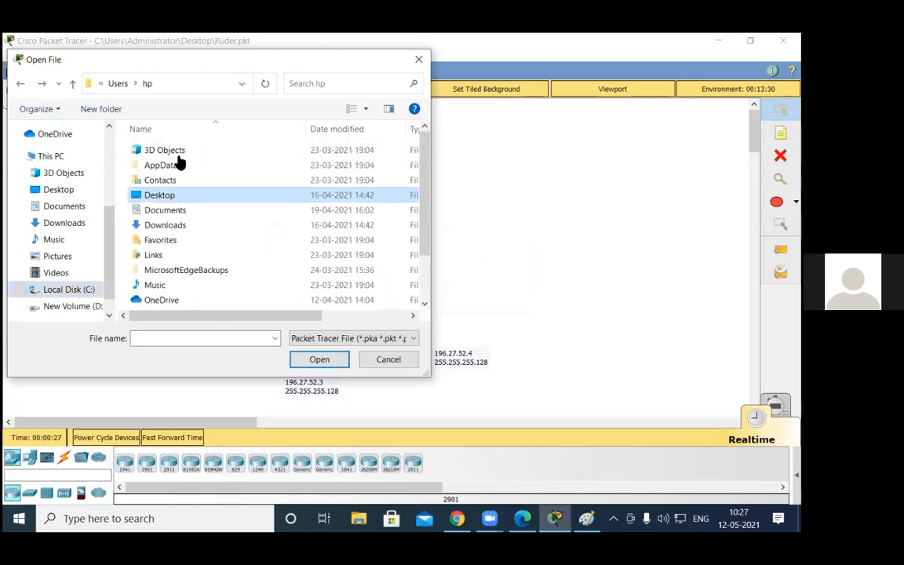
pyautogui.scroll(-2, 185, 245)
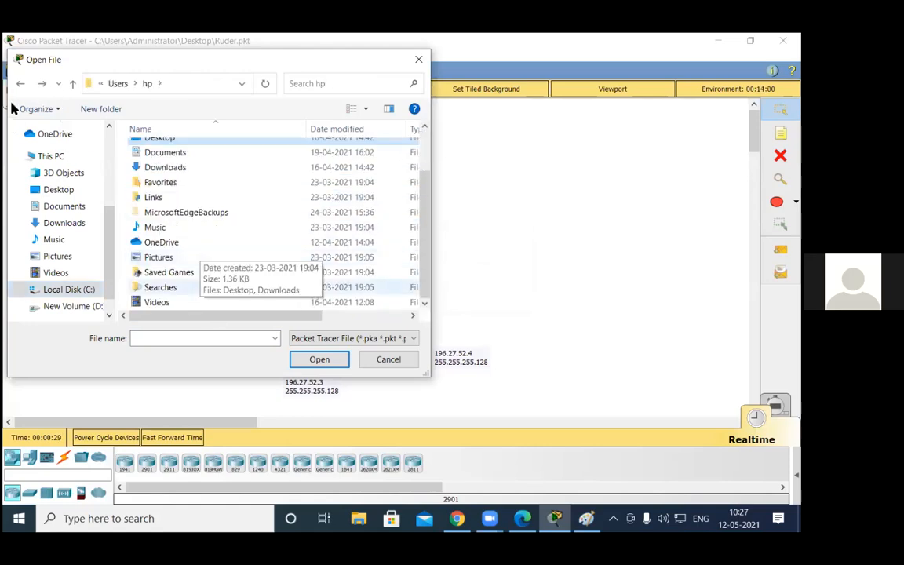
pyautogui.click(179, 154)
pyautogui.doubleClick(177, 155)
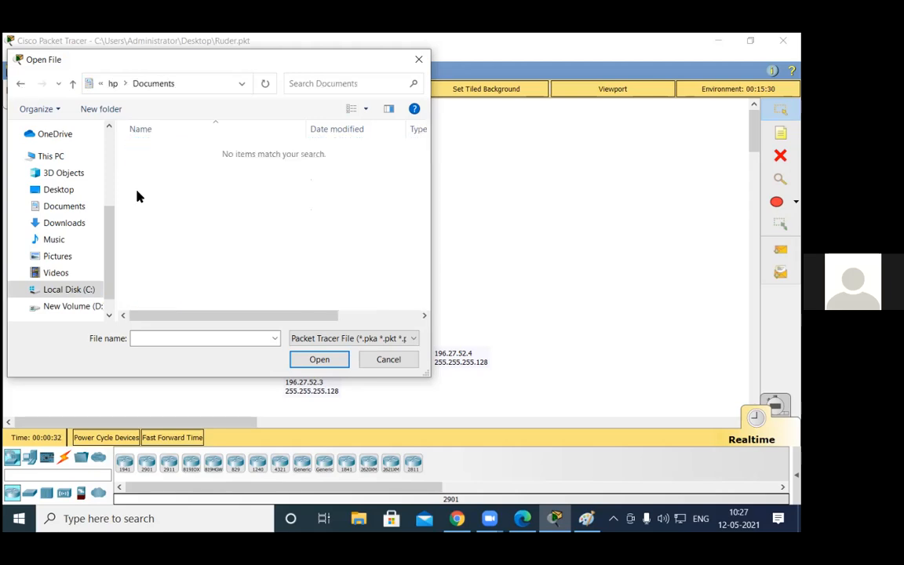
# Step: Check the hp user's Downloads folder and the Desktop's DRP WIN 10 folder for Packet Tracer files, and close the file browser
pyautogui.click(21, 84)
pyautogui.doubleClick(169, 224)
pyautogui.hotkey('alt', 'Left')
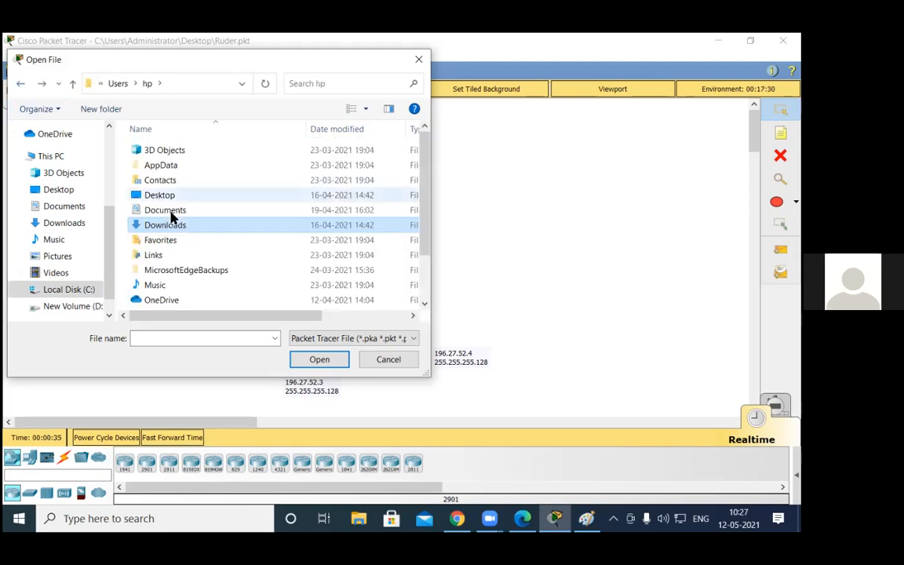
pyautogui.scroll(-1, 171, 277)
pyautogui.scroll(1, 171, 277)
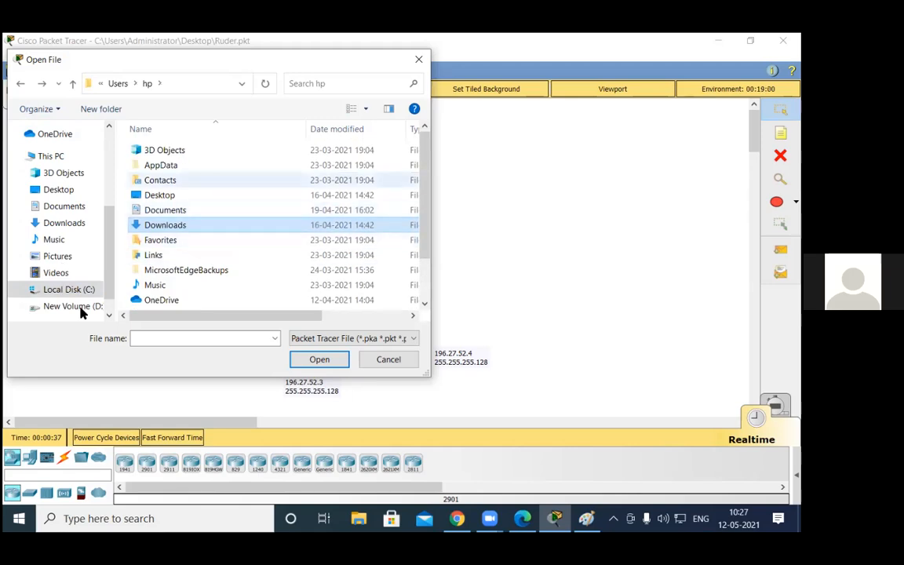
pyautogui.doubleClick(168, 195)
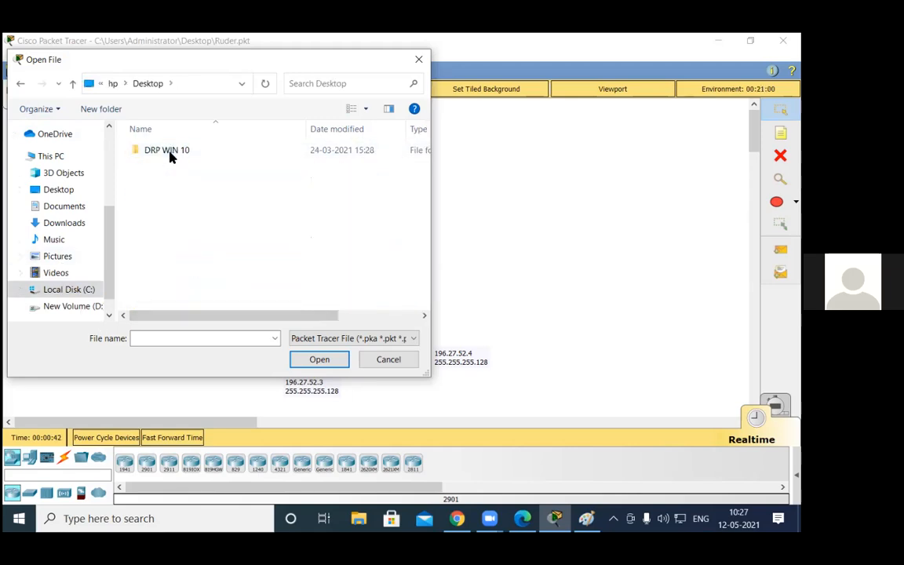
pyautogui.doubleClick(169, 152)
pyautogui.doubleClick(169, 150)
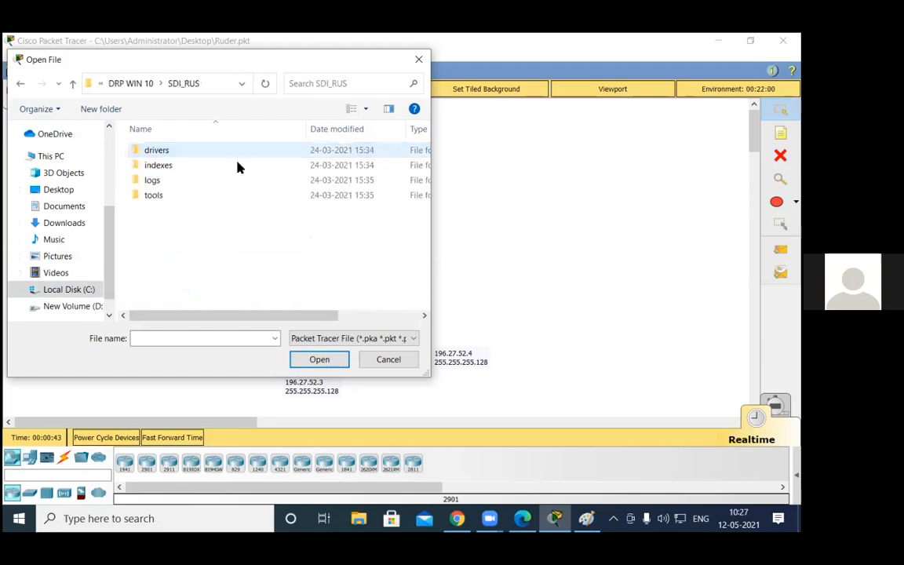
pyautogui.click(412, 66)
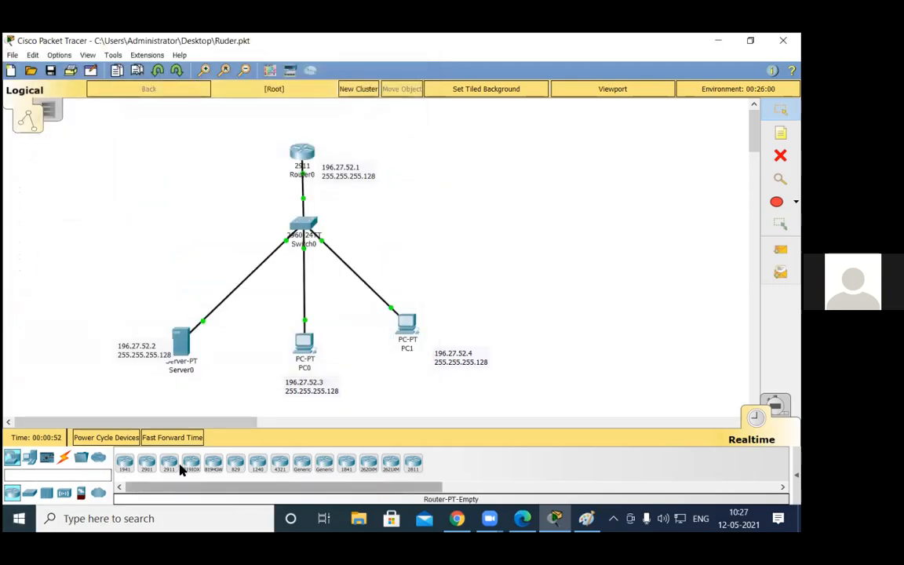
# Step: Add a 2911 router and a 2901 router in the free area to the right of Router0
pyautogui.moveTo(191, 466); pyautogui.dragTo(471, 127)
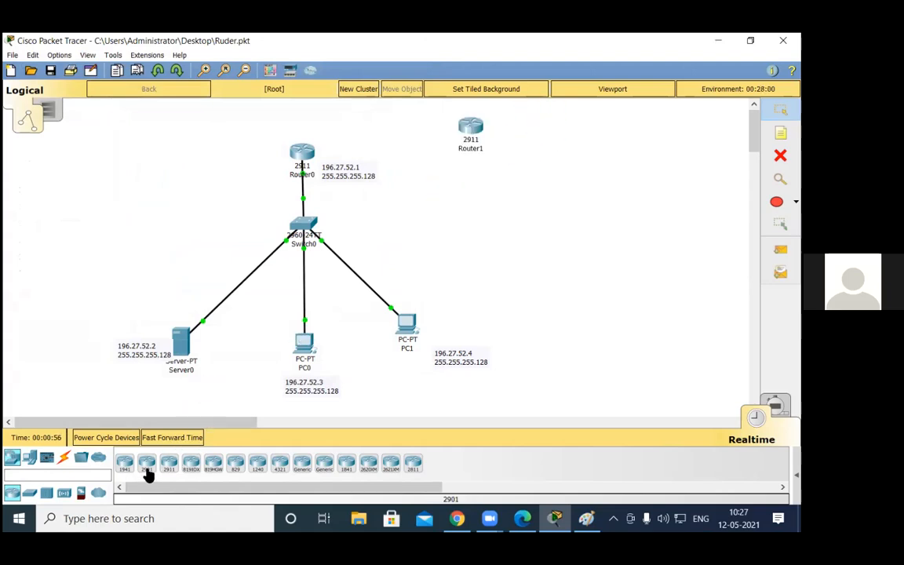
pyautogui.moveTo(148, 468); pyautogui.dragTo(584, 147)
# Step: Install an HWIC-2T module in Router0's rightmost slot, powering the router off for the change and back on
pyautogui.click(300, 155)
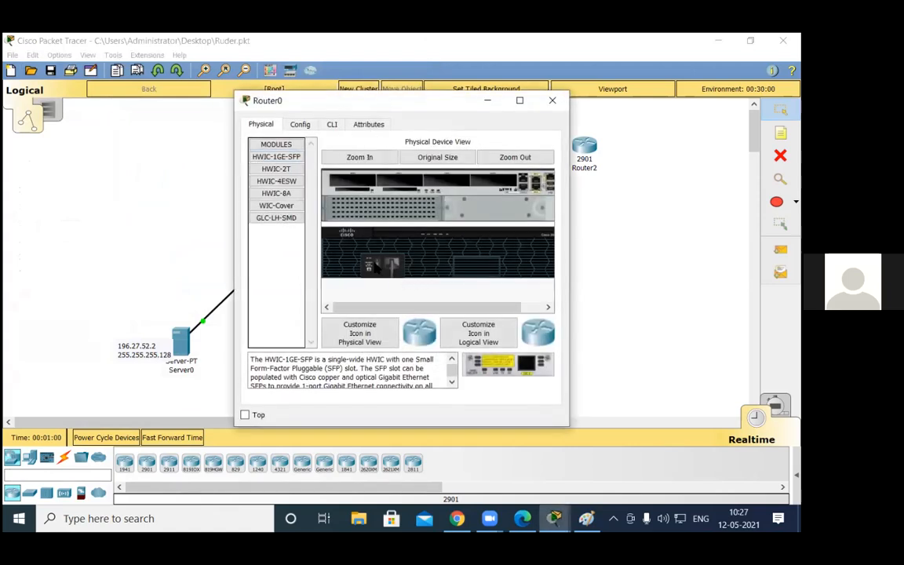
pyautogui.moveTo(276, 169); pyautogui.dragTo(492, 181)
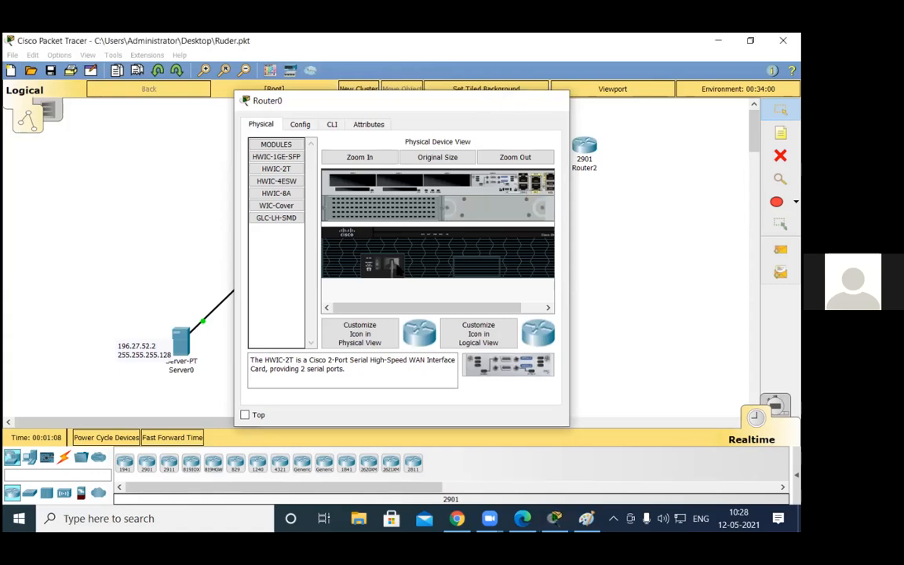
pyautogui.press('Escape')
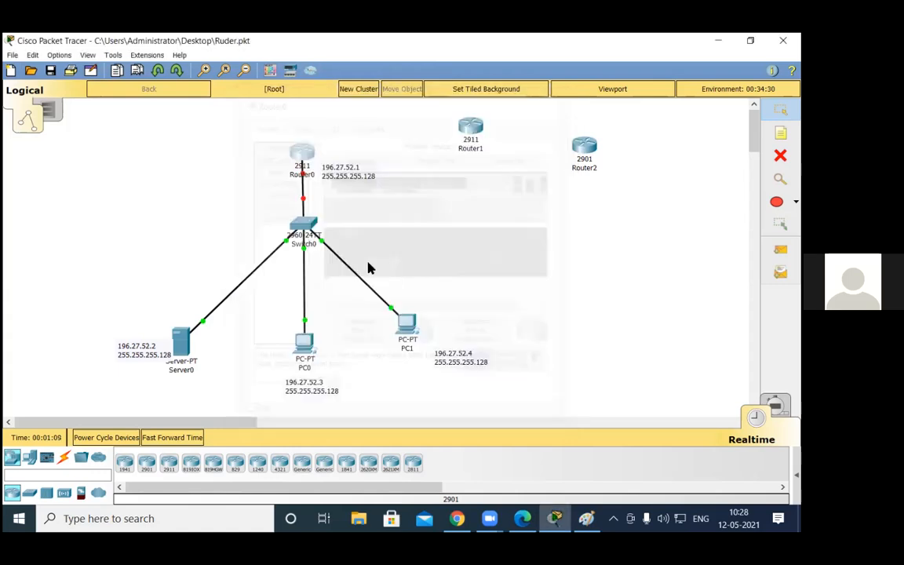
# Step: Install an HWIC-2T module in Router1's rightmost slot, powering the router off for the change and back on
pyautogui.click(471, 126)
pyautogui.click(391, 272)
pyautogui.moveTo(276, 168); pyautogui.dragTo(507, 189)
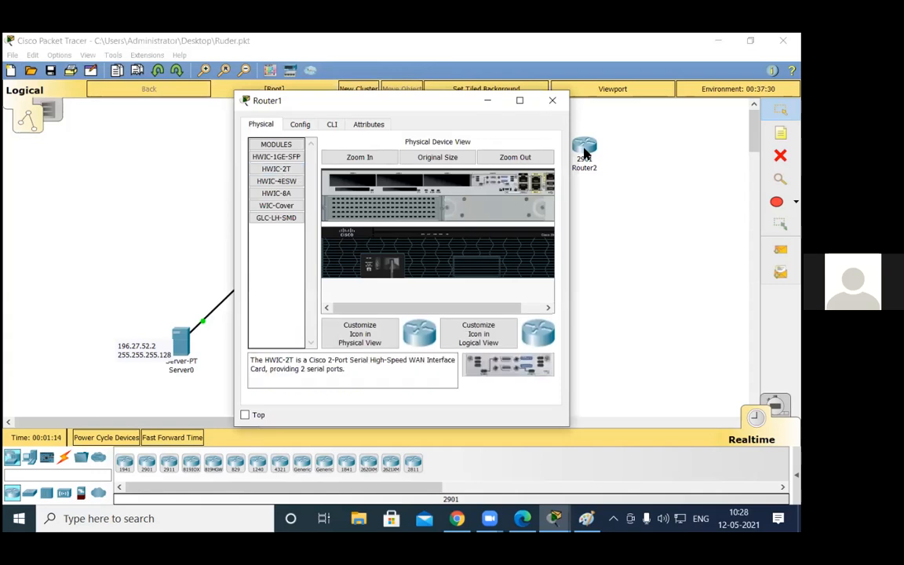
pyautogui.press('Escape')
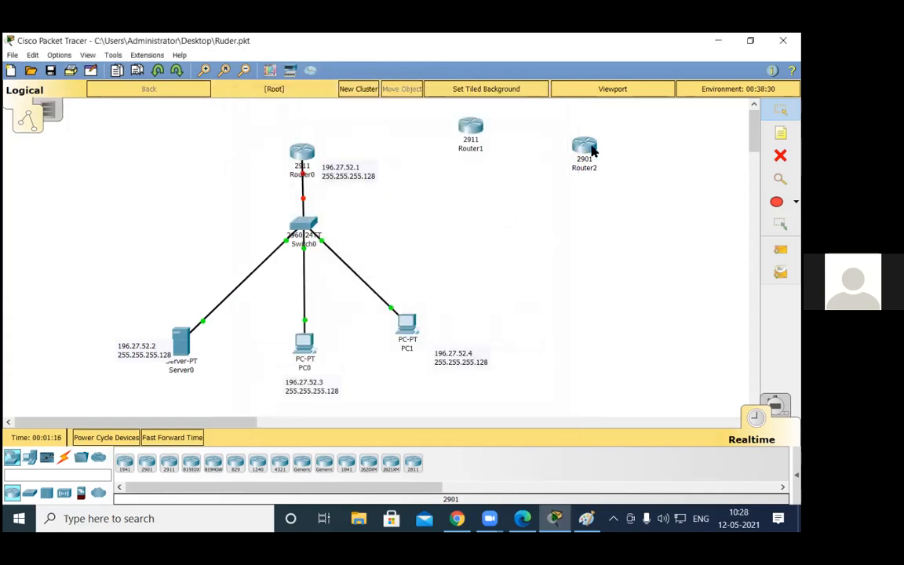
# Step: Power off Router2 and try to insert an HWIC-2T module into its rightmost slot
pyautogui.click(590, 148)
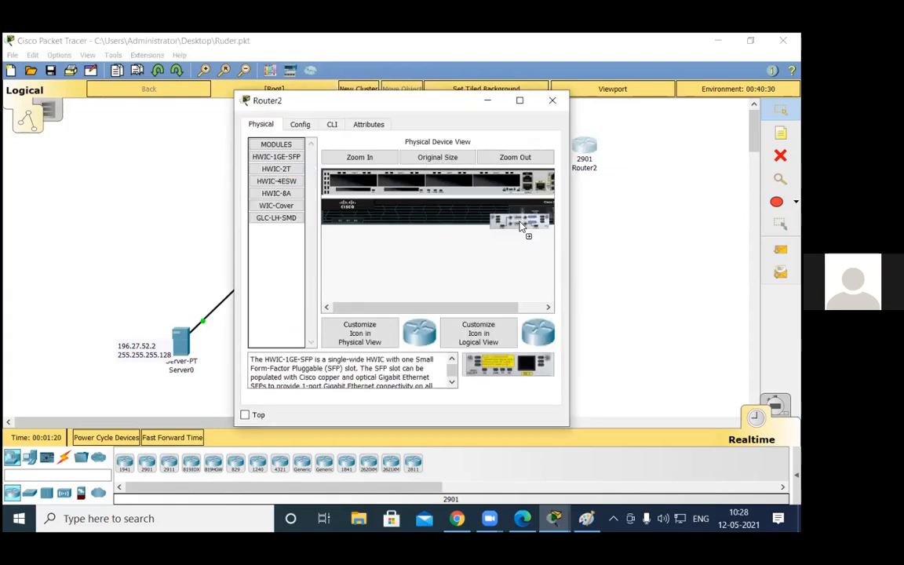
pyautogui.moveTo(520, 221); pyautogui.dragTo(502, 182)
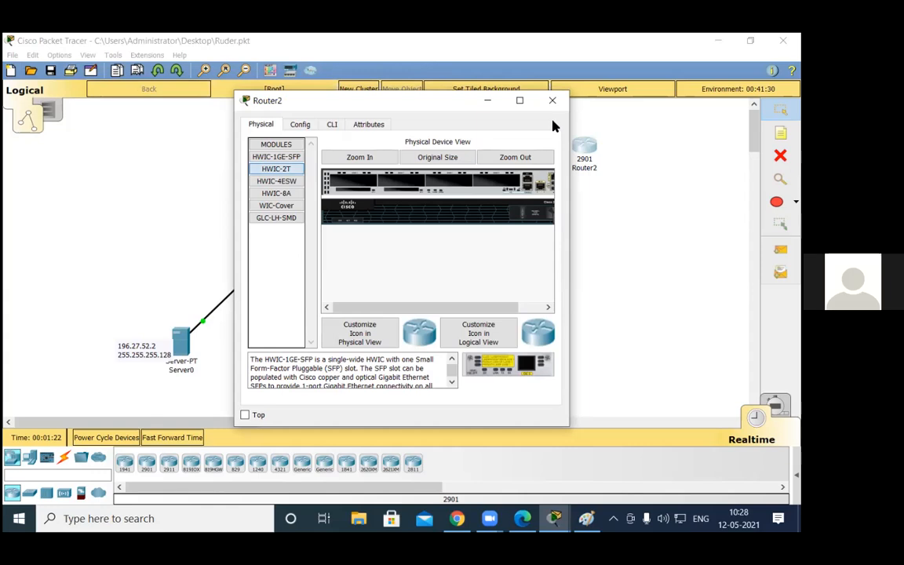
pyautogui.click(552, 101)
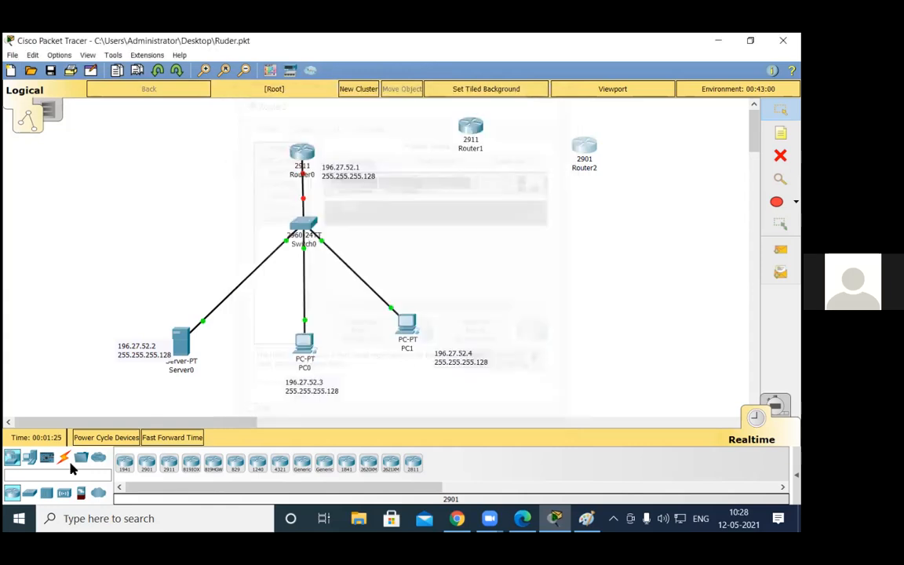
# Step: Connect Router0 to Router1 and Router1 to Router2 using the automatically chosen connection type
pyautogui.click(63, 457)
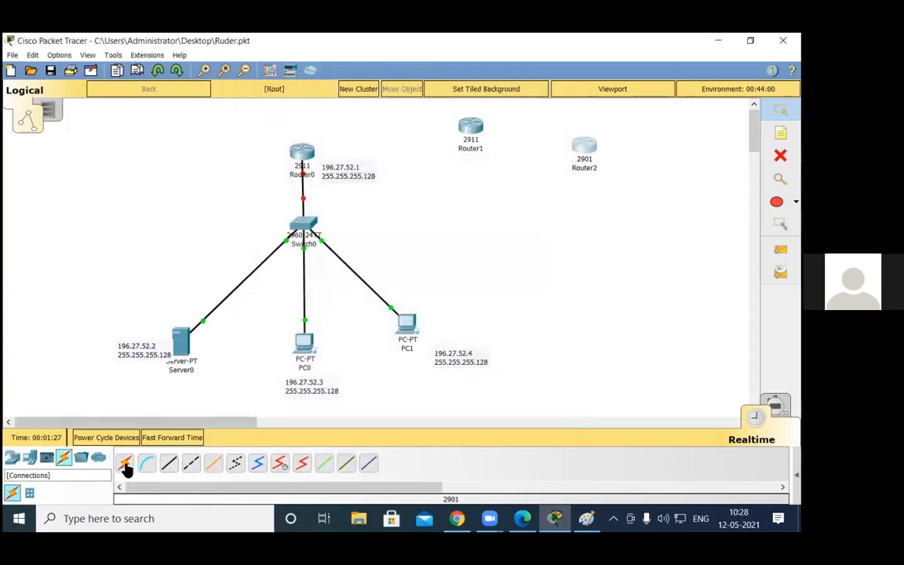
pyautogui.click(125, 463)
pyautogui.click(312, 149)
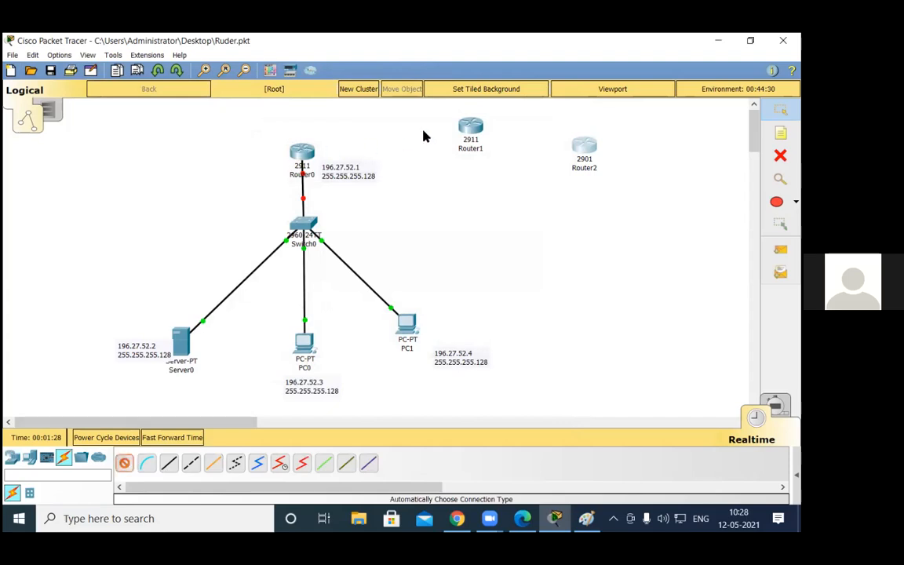
pyautogui.click(470, 128)
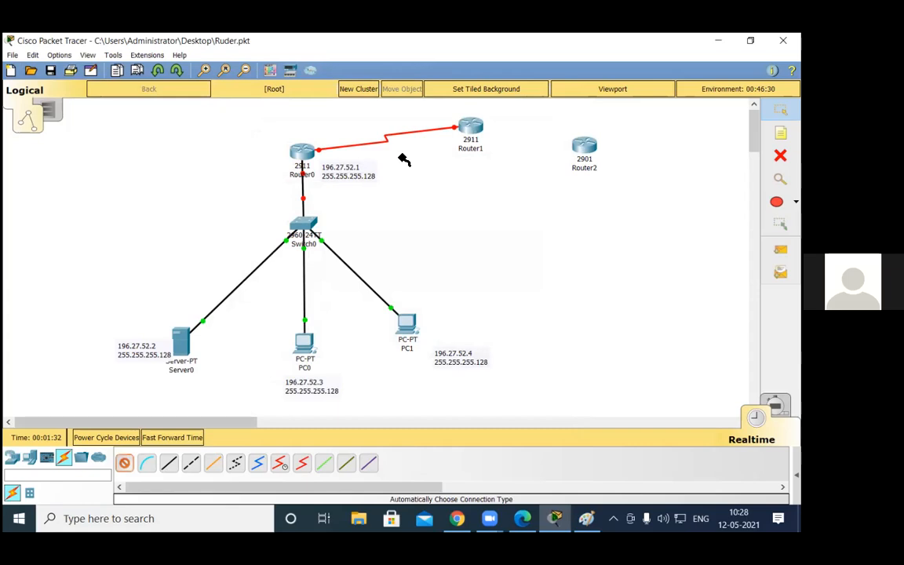
pyautogui.click(470, 128)
pyautogui.click(584, 146)
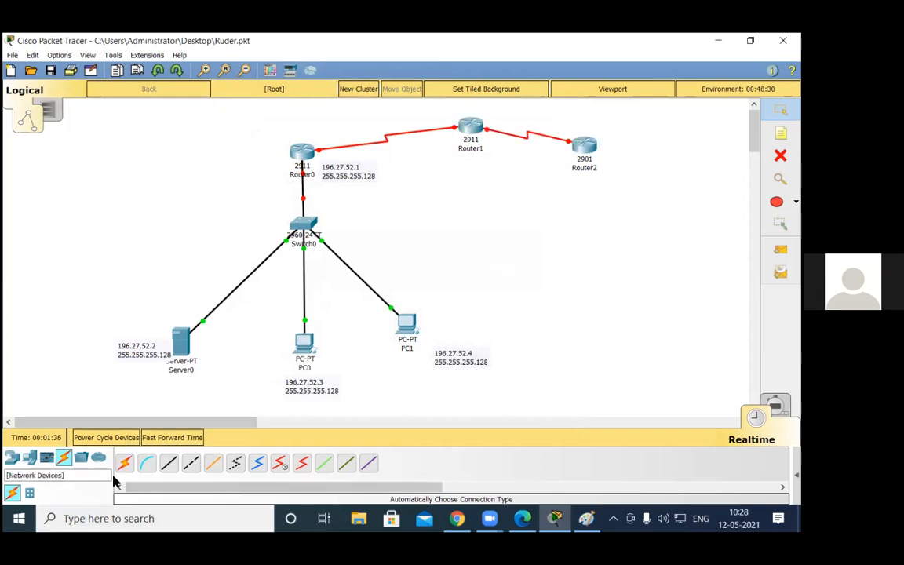
# Step: Add two 2960-24TT switches, one below Router1 and one below Router2
pyautogui.click(11, 457)
pyautogui.moveTo(28, 496); pyautogui.dragTo(485, 223)
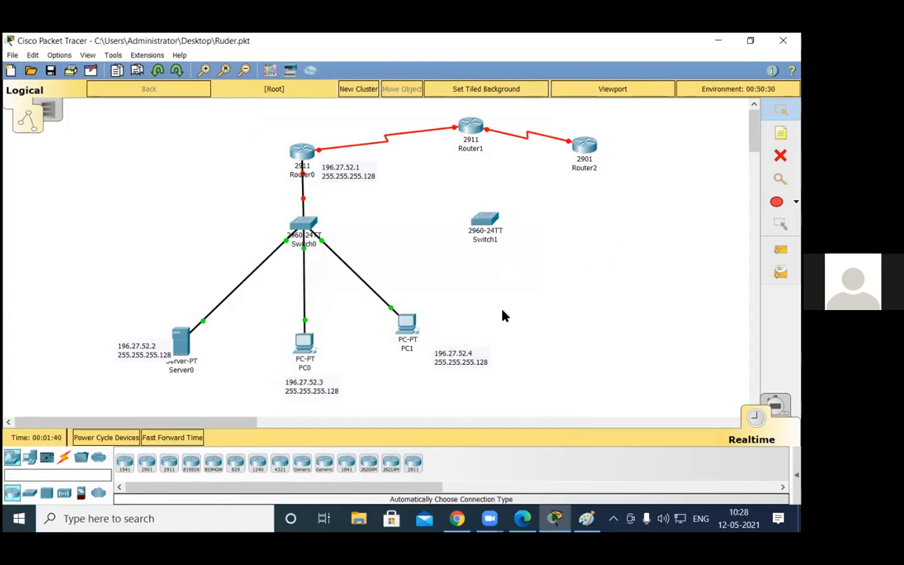
pyautogui.click(619, 209)
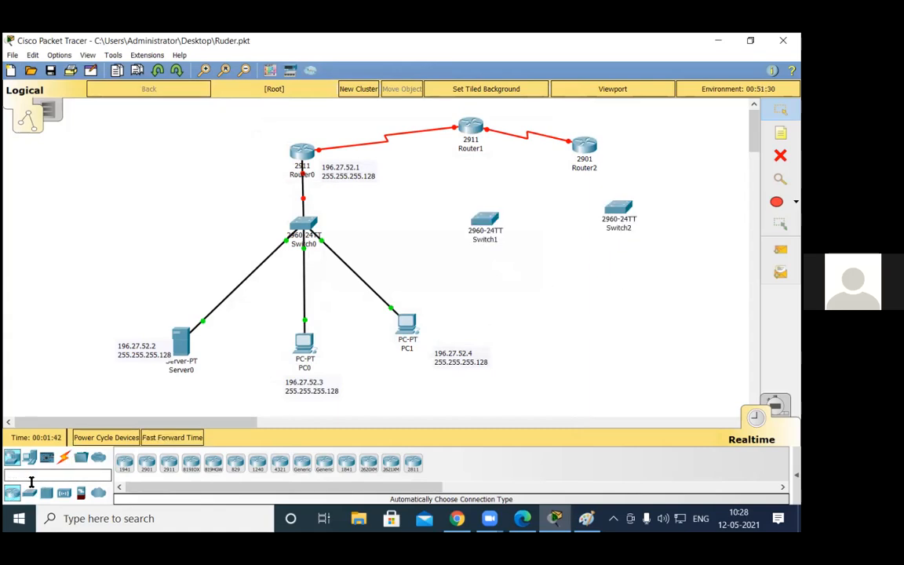
# Step: Add two generic PCs, one below Switch1 and one below Switch2
pyautogui.click(29, 458)
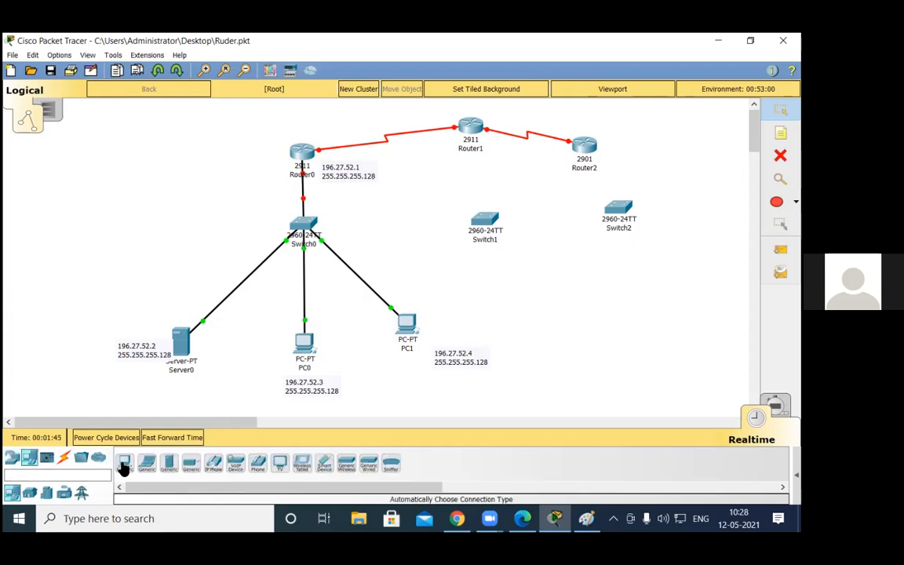
pyautogui.moveTo(124, 469); pyautogui.dragTo(524, 291)
pyautogui.click(124, 463)
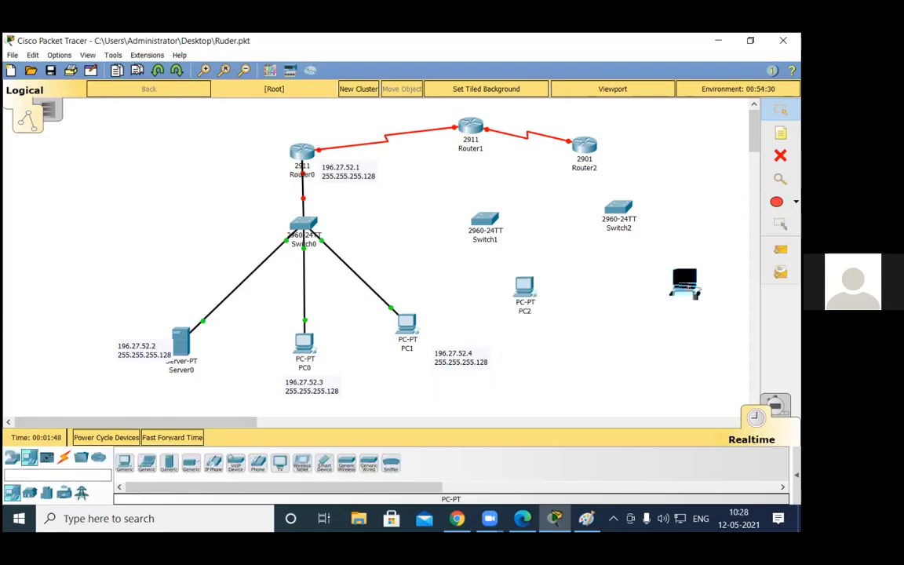
pyautogui.click(684, 284)
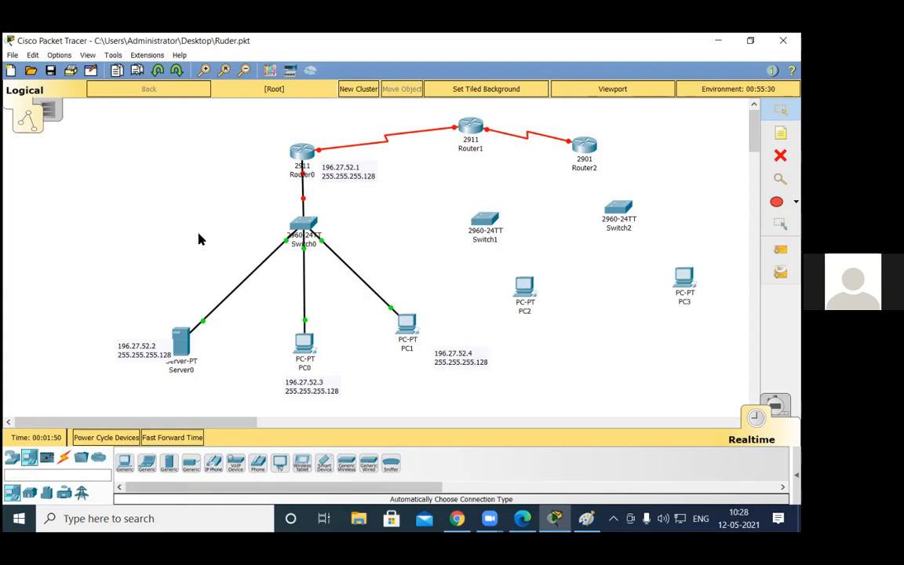
# Step: Connect Router1 to Switch1 and Switch1 to PC2 using the automatically chosen connection type
pyautogui.click(64, 457)
pyautogui.click(124, 463)
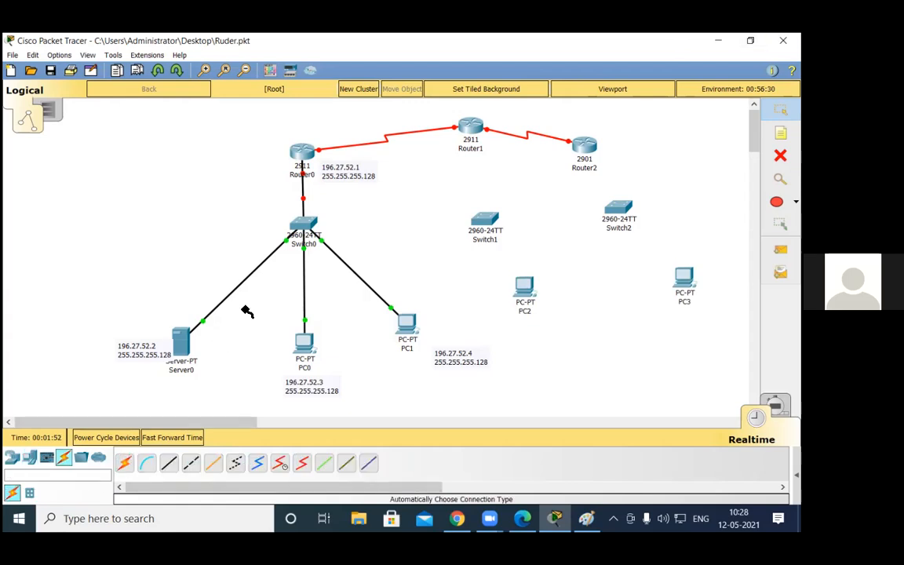
pyautogui.click(470, 128)
pyautogui.click(484, 219)
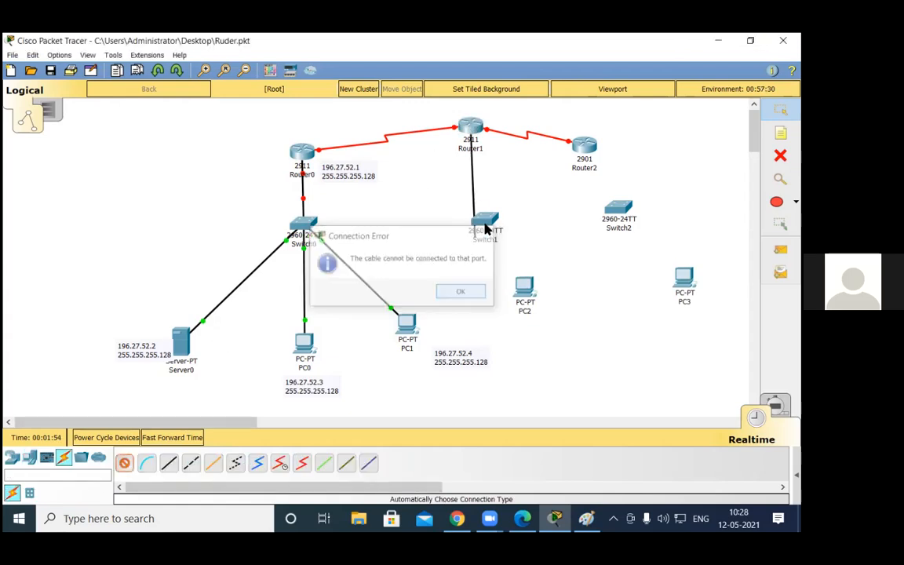
pyautogui.click(489, 222)
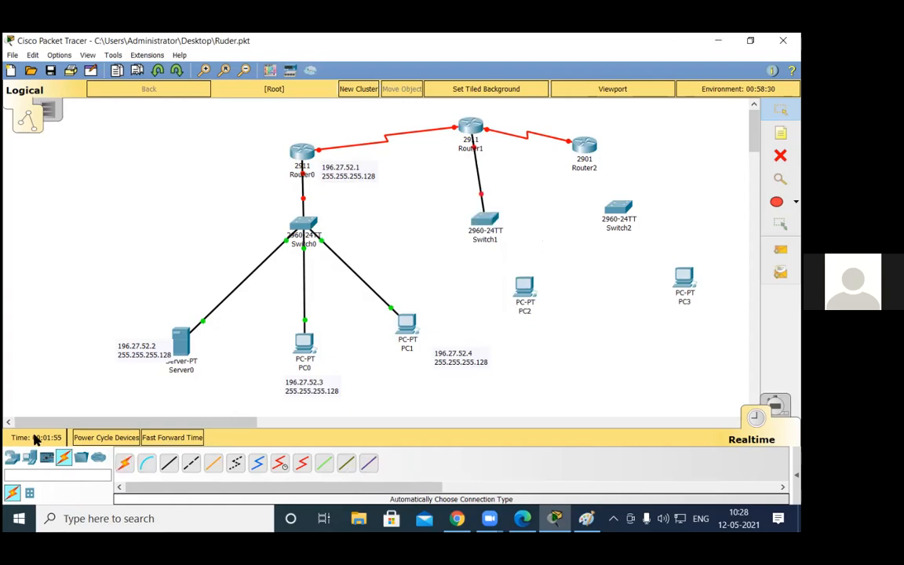
pyautogui.click(124, 463)
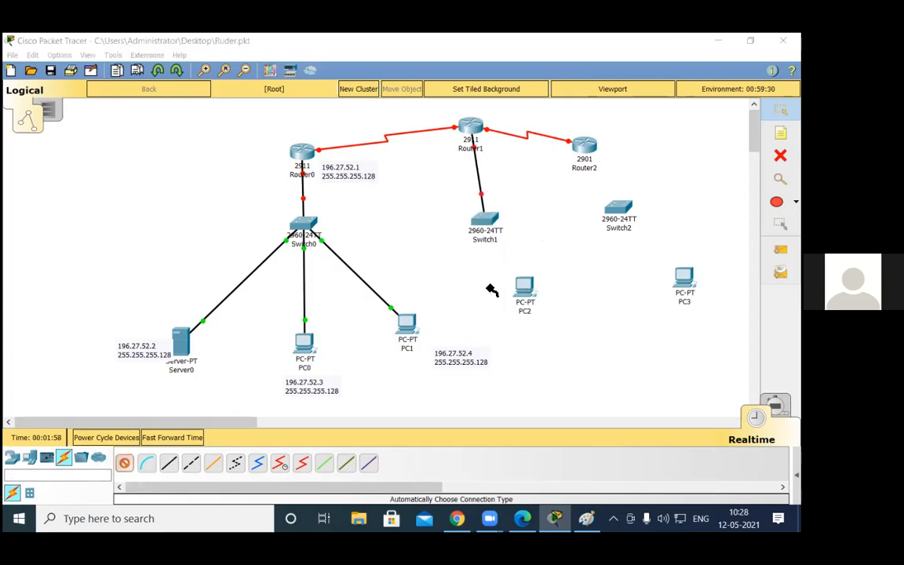
pyautogui.click(524, 285)
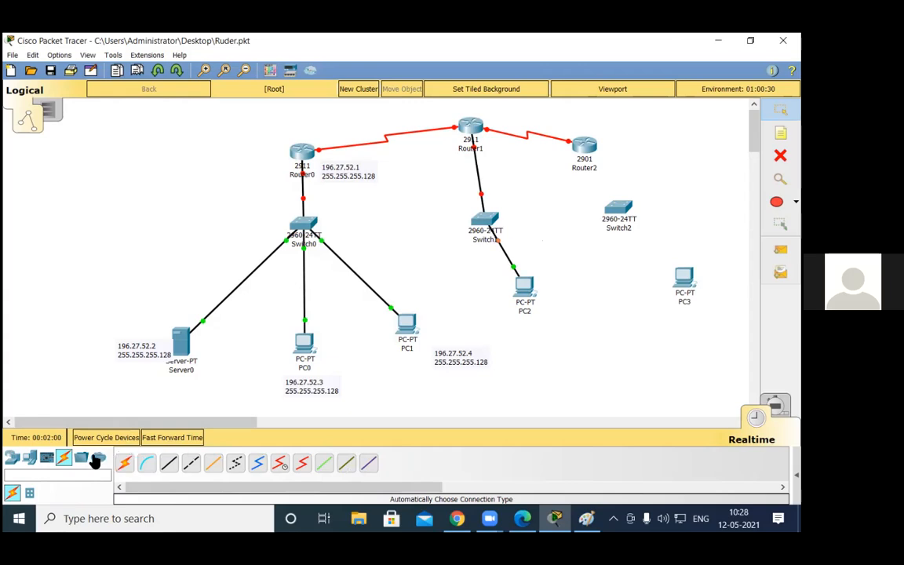
# Step: Connect Router2 to Switch2 and Switch2 to PC3 using the automatically chosen connection type
pyautogui.click(124, 463)
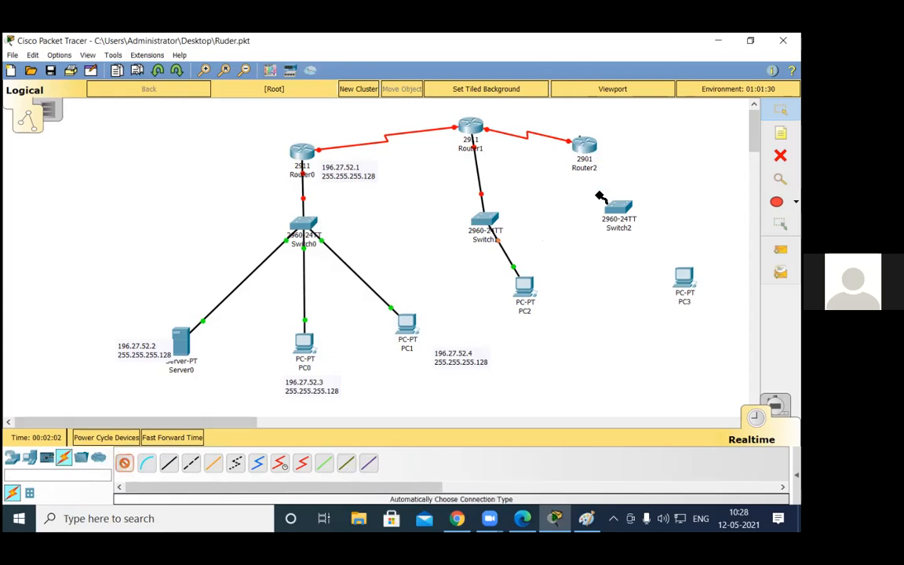
pyautogui.click(585, 145)
pyautogui.click(621, 209)
pyautogui.click(124, 463)
pyautogui.click(620, 209)
pyautogui.click(682, 276)
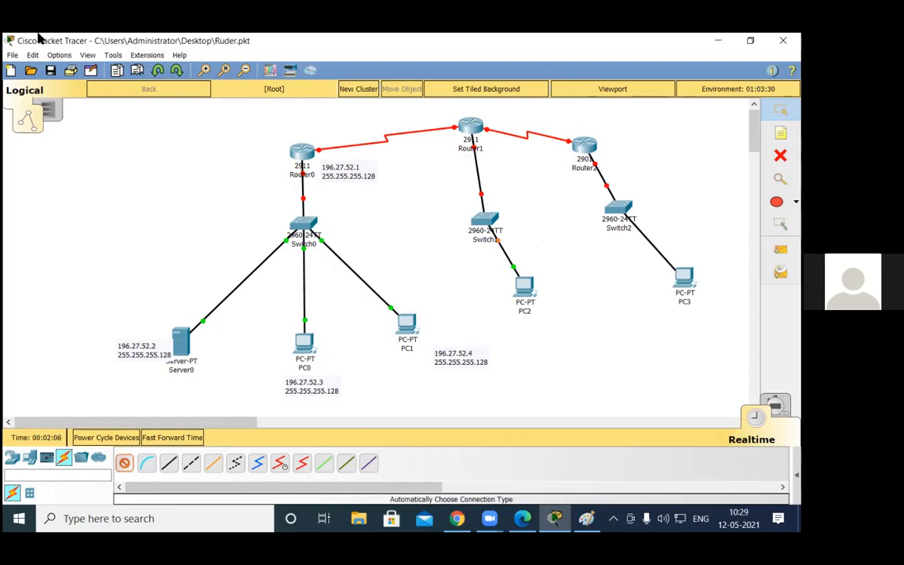
# Step: Enable GigabitEthernet0/0 on Router0 and set its IP address to 192.168.1.1 with subnet mask 255.255.255.0
pyautogui.click(304, 151)
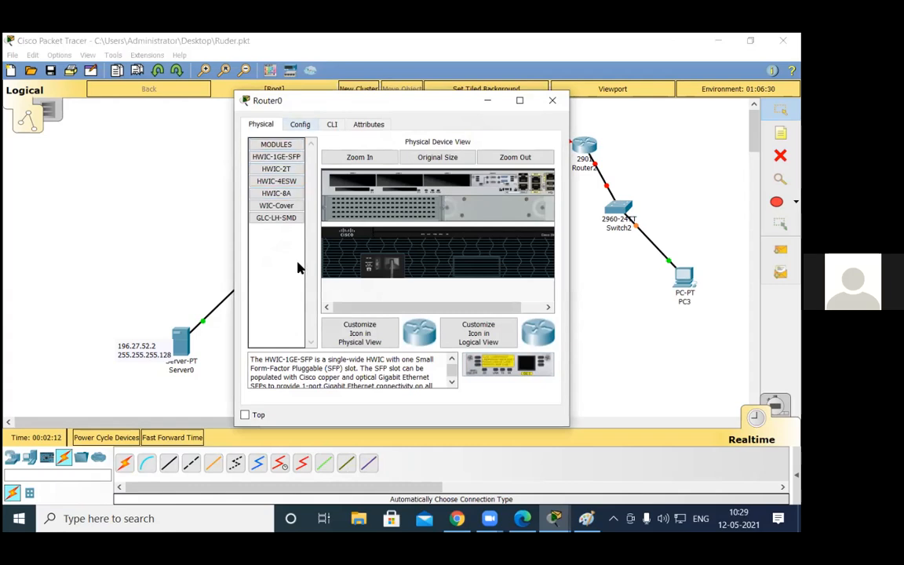
pyautogui.click(300, 124)
pyautogui.click(297, 256)
pyautogui.click(297, 265)
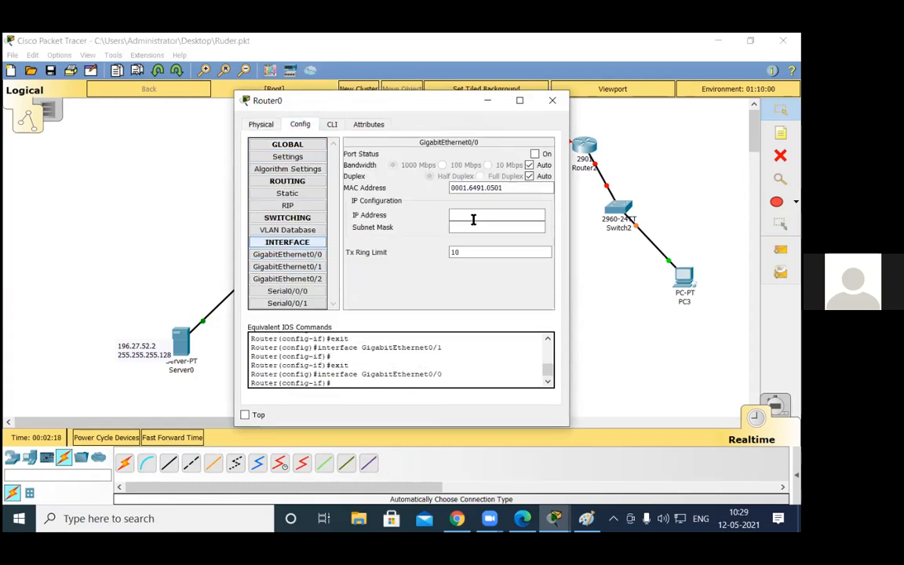
pyautogui.click(534, 153)
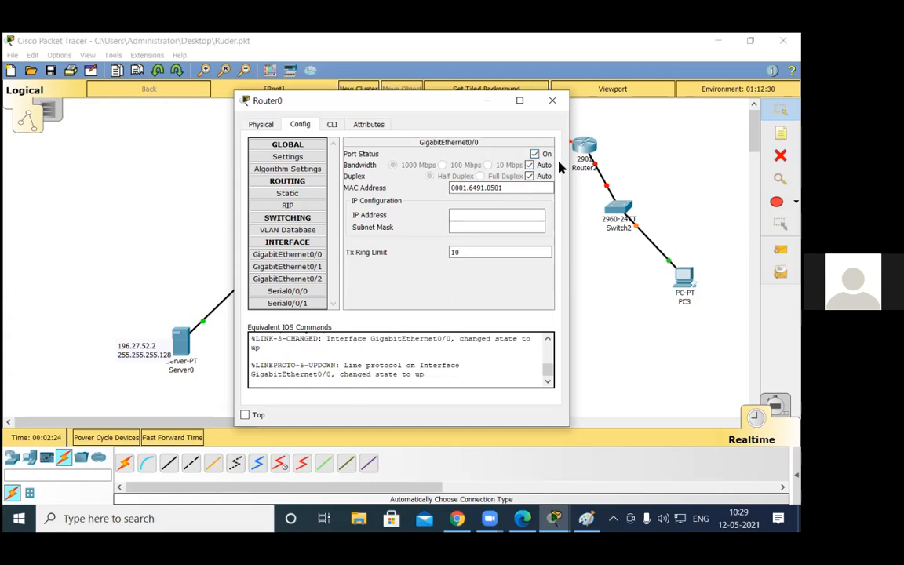
pyautogui.click(482, 212)
pyautogui.write('19')
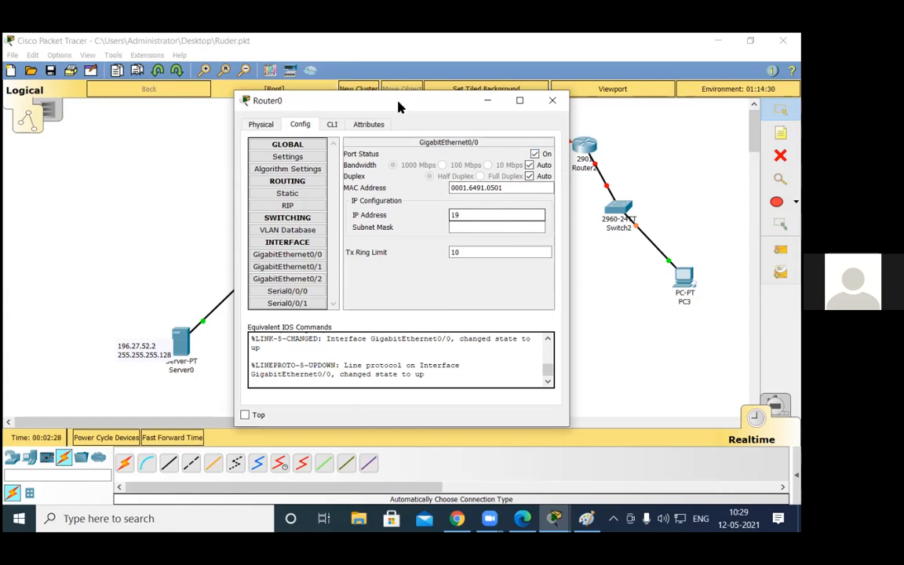
pyautogui.moveTo(399, 106); pyautogui.dragTo(551, 149)
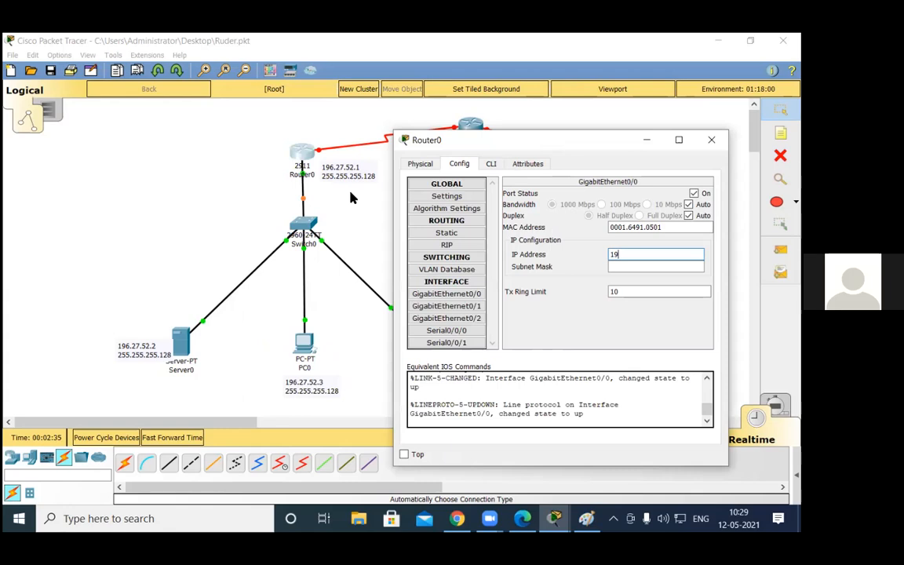
pyautogui.write('2.168.1.1')
pyautogui.click(616, 269)
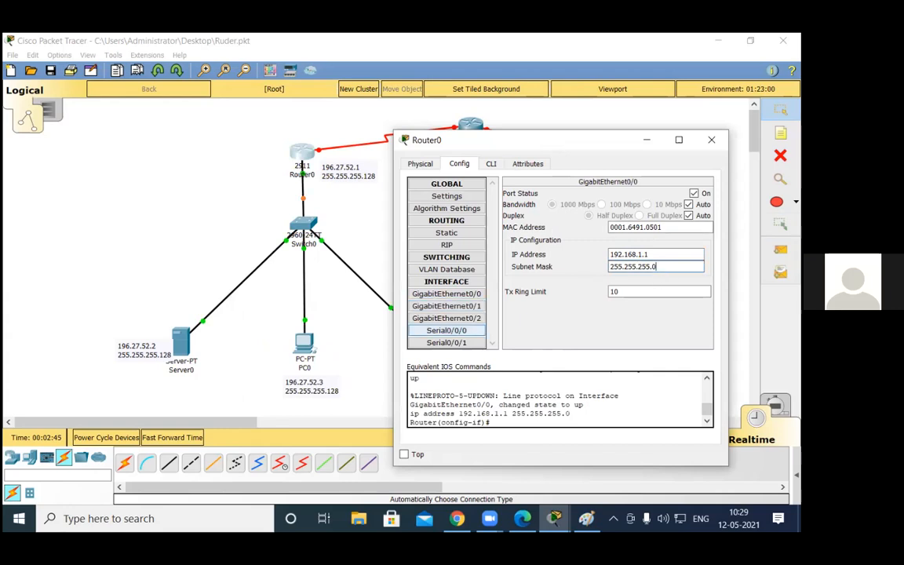
# Step: Enable Serial0/0/0 on Router0 and set its IP address to 20.0.0.1 with subnet mask 255.0.0.0
pyautogui.click(447, 330)
pyautogui.click(694, 194)
pyautogui.click(652, 245)
pyautogui.write('20.0.0.1')
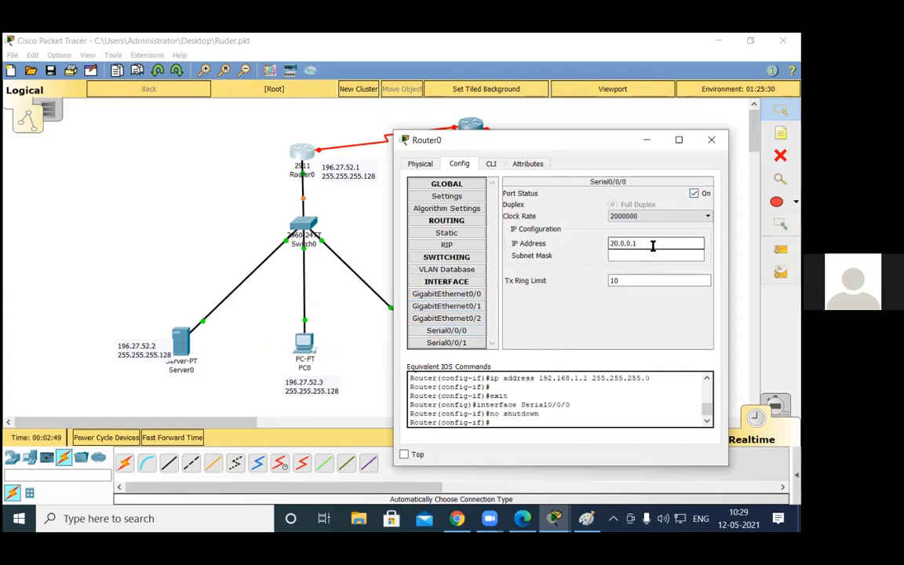
pyautogui.press('Tab')
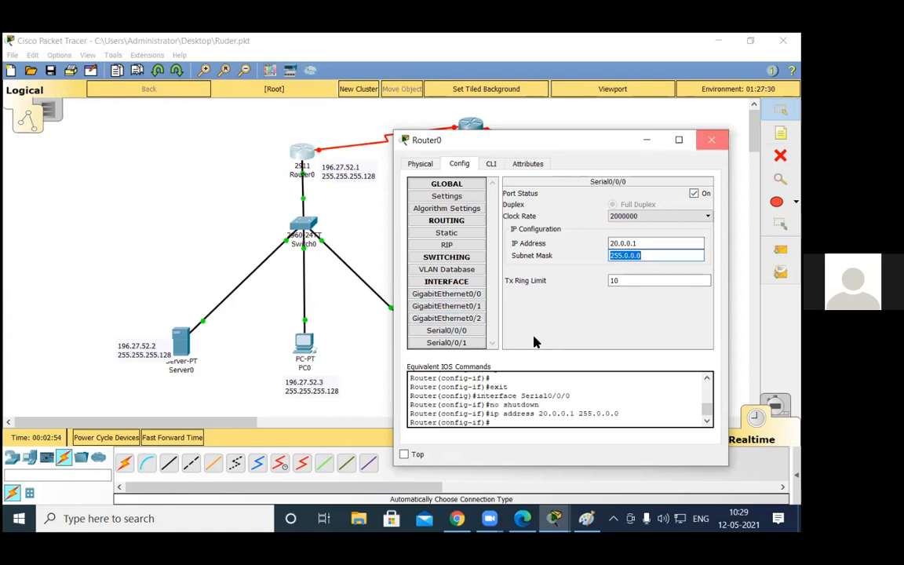
pyautogui.click(232, 156)
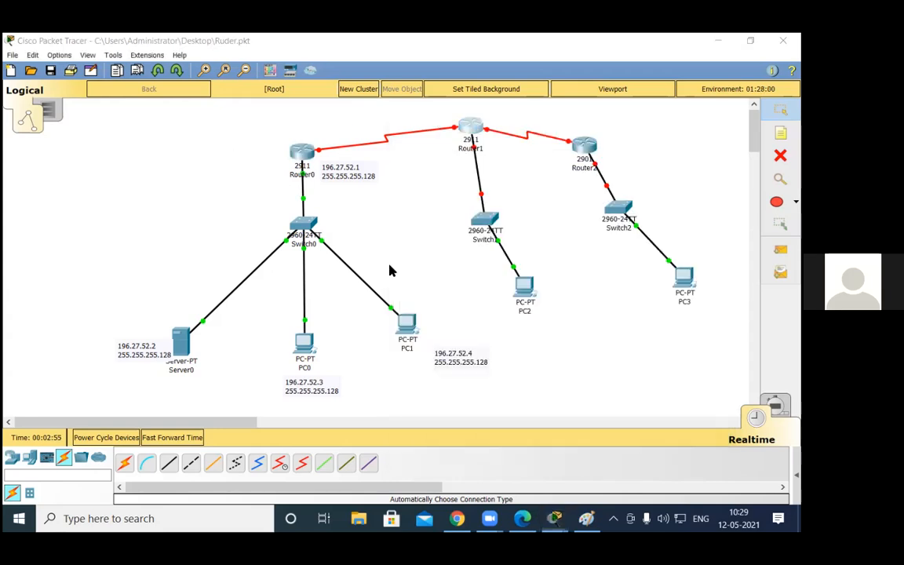
# Step: Enable GigabitEthernet0/0 on Router2 and set its IP address to 172.16.0.1 with the default subnet mask
pyautogui.click(470, 128)
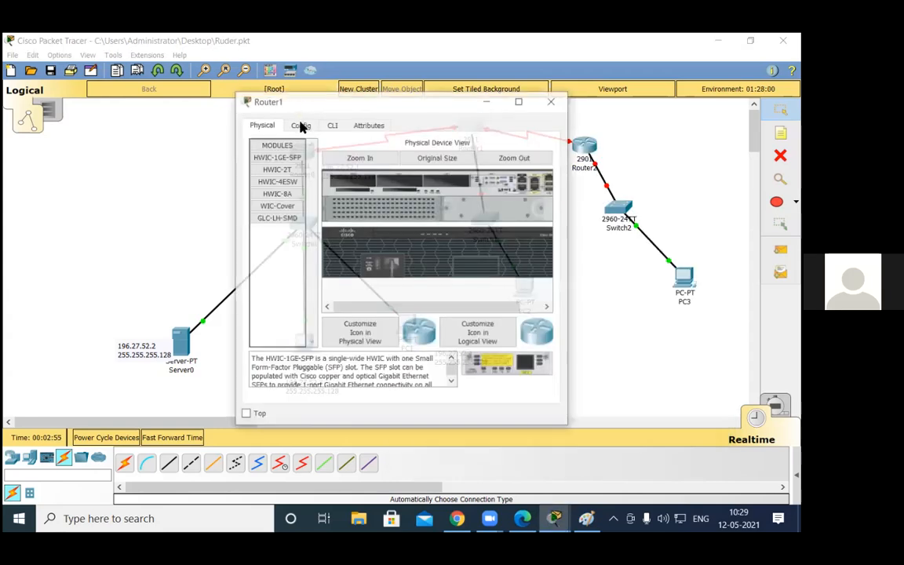
pyautogui.click(302, 127)
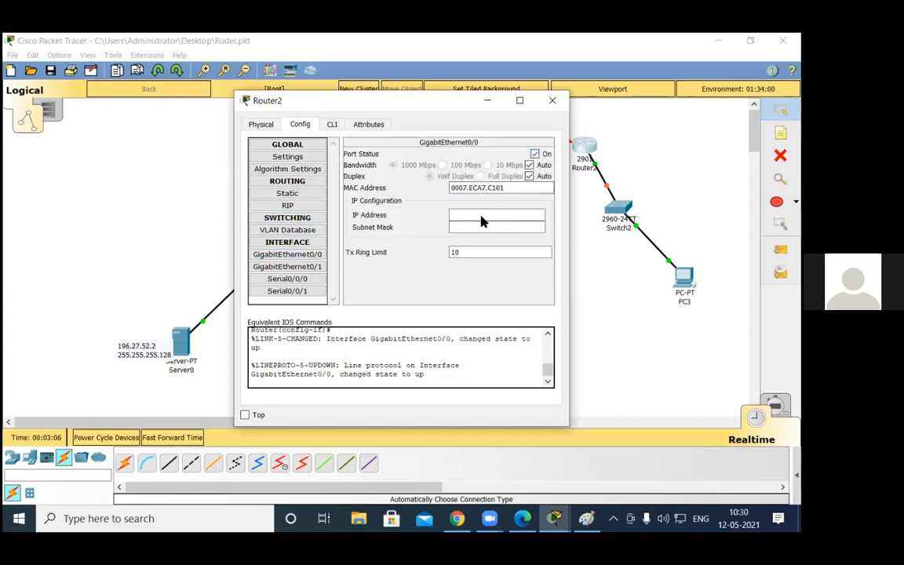
pyautogui.click(482, 222)
pyautogui.write('172.16.0.1')
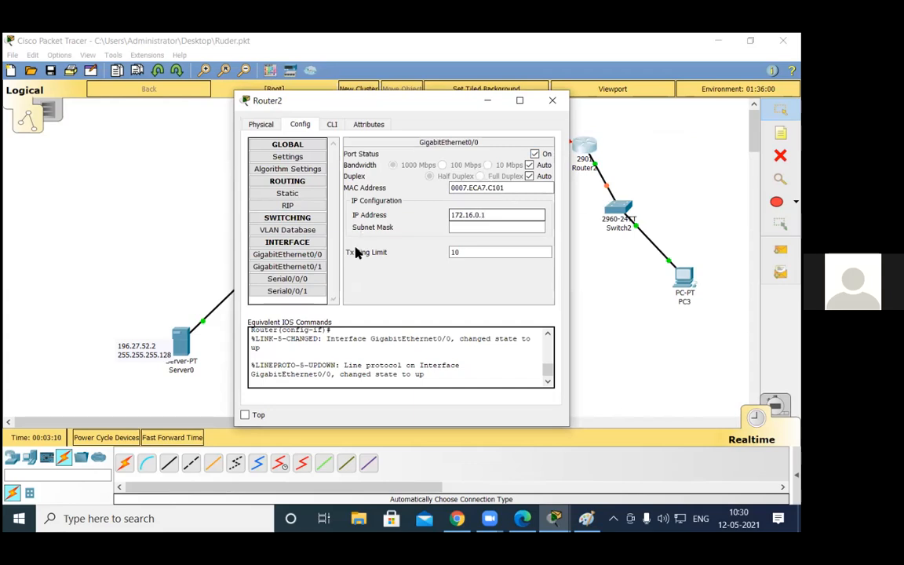
pyautogui.press('Tab')
# Step: Give Serial0/0/0 on Router2 an IP address starting with 30.0.0 and the default subnet mask
pyautogui.click(287, 279)
pyautogui.click(499, 208)
pyautogui.write('30.0.0')
pyautogui.press('Tab')
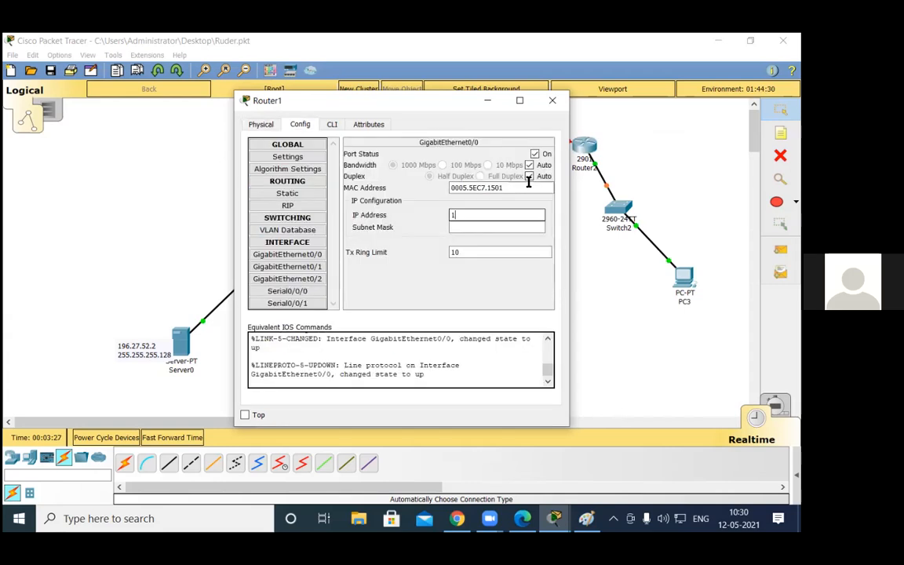
# Step: Enable Router1's GigabitEthernet0/0 with IP address 150.10.0.1, mask 255.255.0.0, and its Serial0/0/0 with 20.0.0.2, mask 255.0.0.0
pyautogui.write('50.10.1.1')
pyautogui.press('Tab')
pyautogui.click(287, 290)
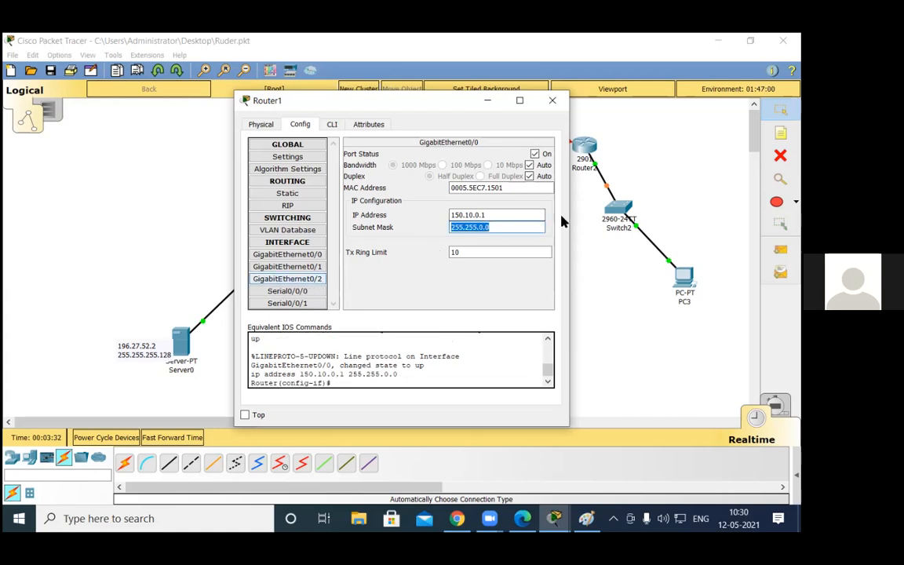
pyautogui.click(488, 208)
pyautogui.write('20.0.0.2')
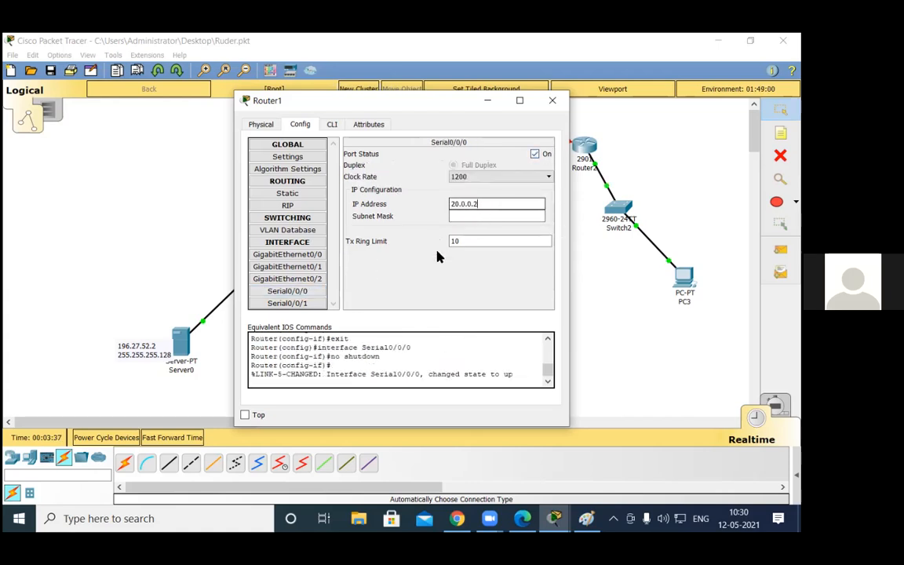
pyautogui.press('Tab')
# Step: Enable Serial0/0/1 on Router1 and set its IP address to 30.0.0.1 with subnet mask 255.0.0.0
pyautogui.click(289, 303)
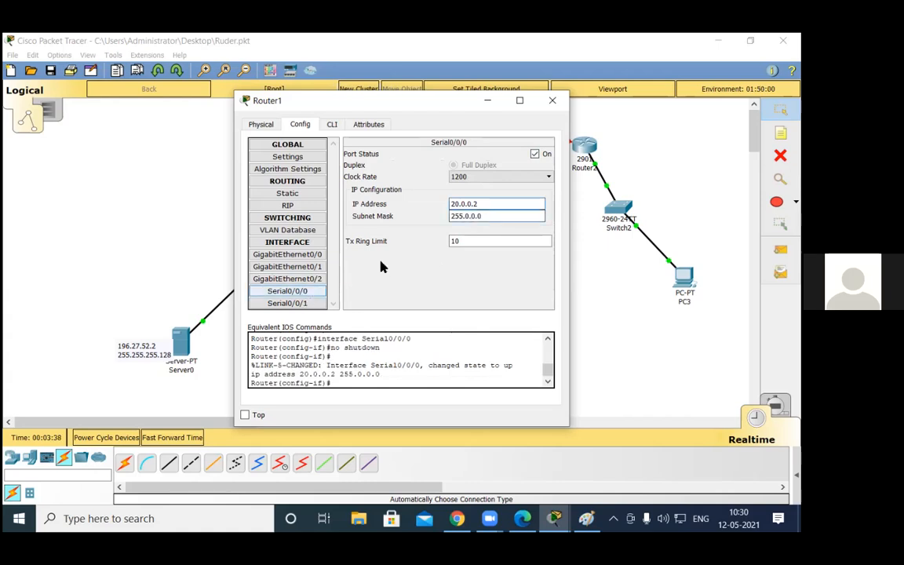
pyautogui.click(535, 155)
pyautogui.click(480, 205)
pyautogui.write('30')
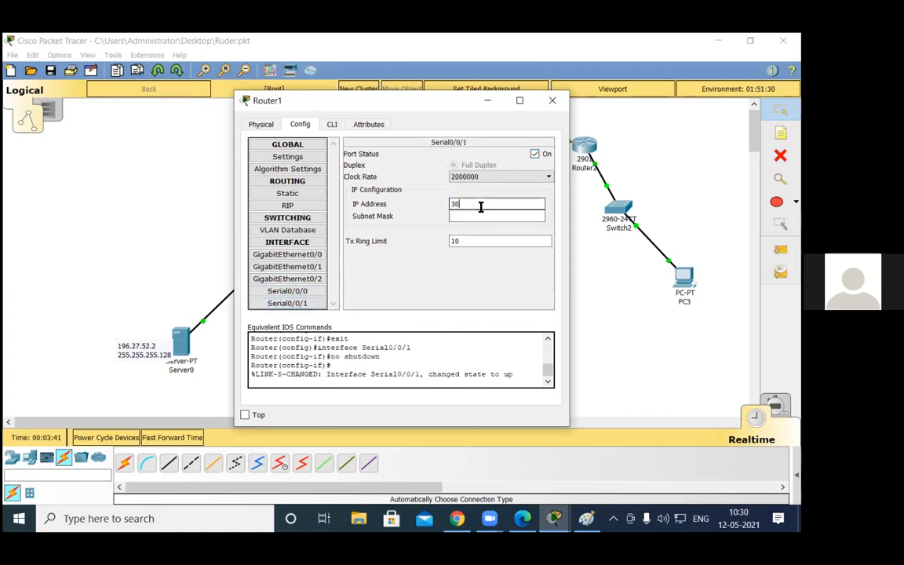
pyautogui.write('.0.0.1')
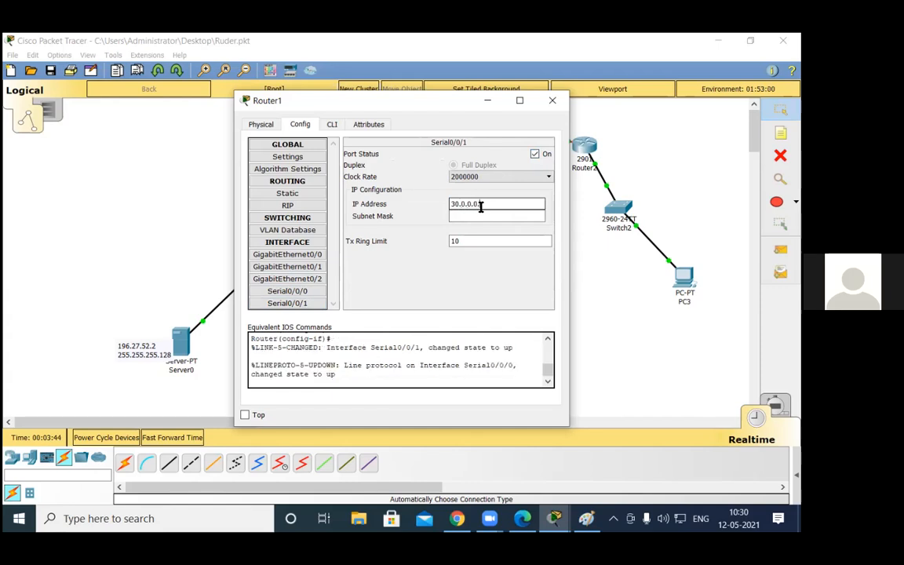
pyautogui.press('Tab')
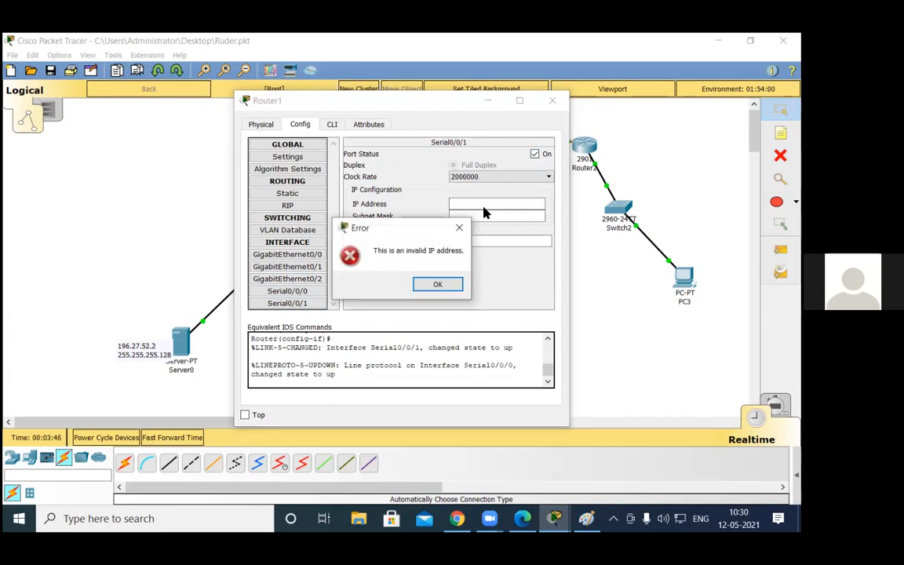
pyautogui.press('Return')
pyautogui.write('30')
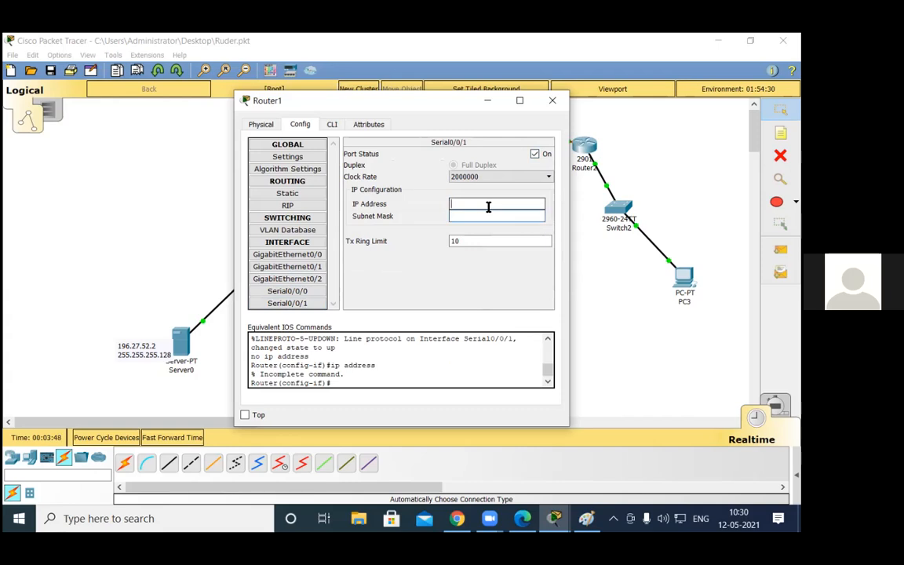
pyautogui.write('.0.0.1')
pyautogui.press('Tab')
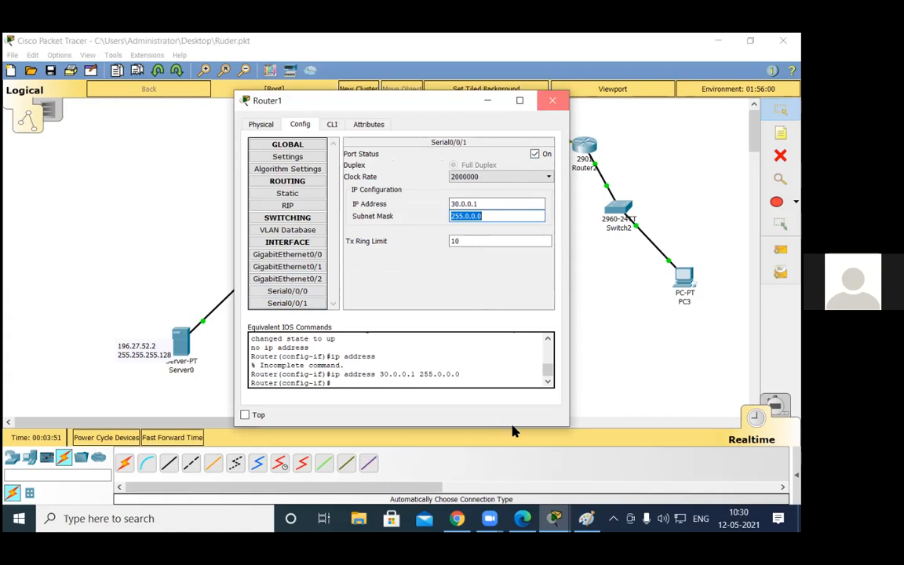
pyautogui.click(552, 100)
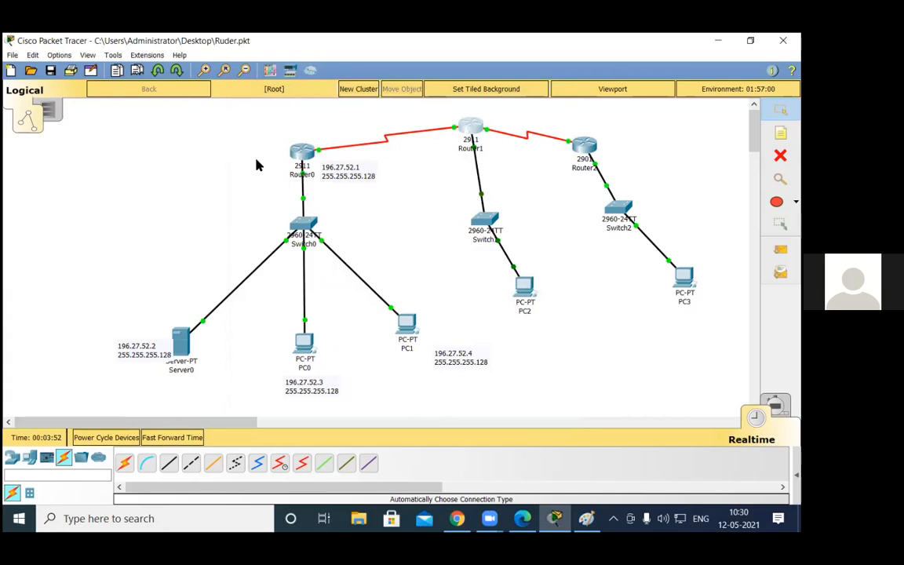
# Step: Move the 196.27.52.1 address note away from Router0 and return Router0's command line to global configuration mode
pyautogui.moveTo(331, 168); pyautogui.dragTo(160, 439)
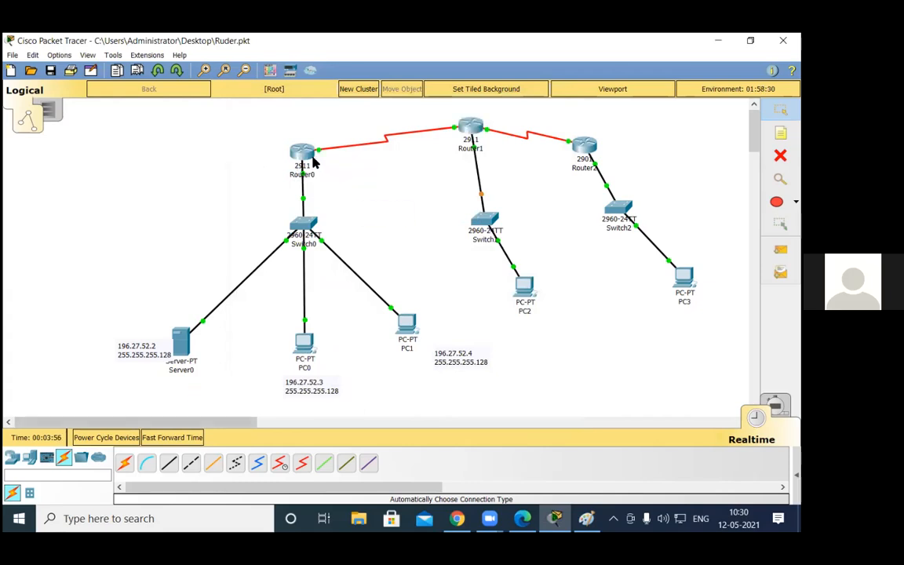
pyautogui.click(303, 150)
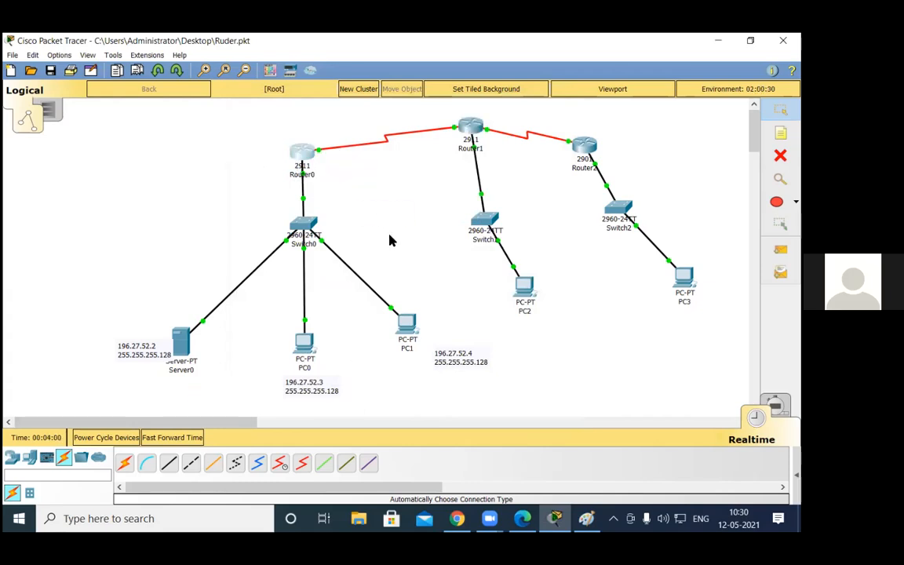
pyautogui.click(333, 125)
pyautogui.press('Return')
pyautogui.press('Return')
pyautogui.write('exit')
pyautogui.press('Return')
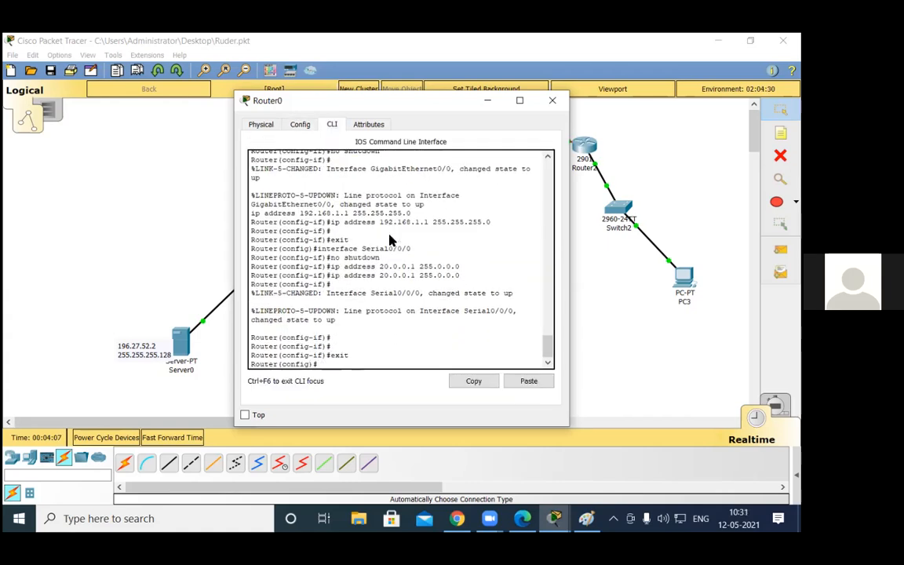
# Step: Start the EIGRP routing process on Router0 with autonomous system number 10
pyautogui.write('router eigrp')
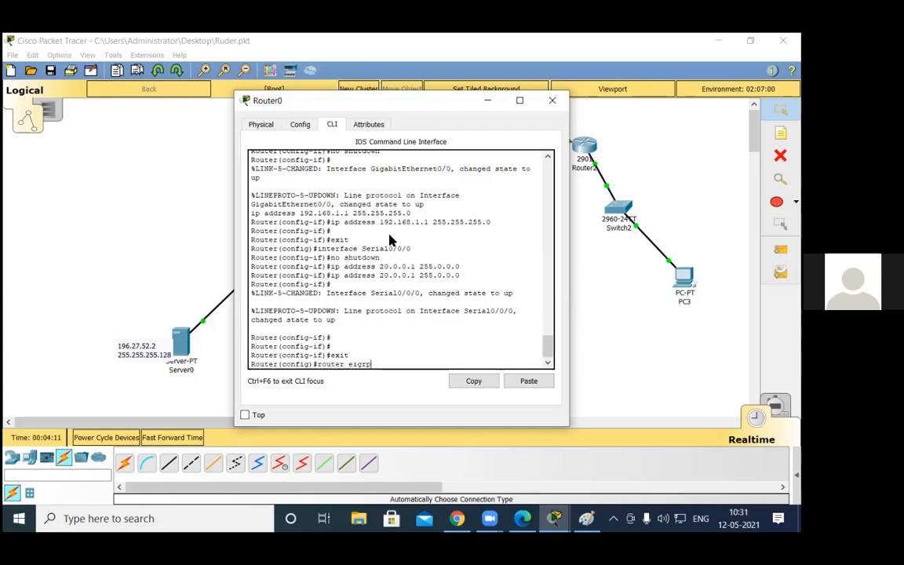
pyautogui.write(' 10')
pyautogui.press('Return')
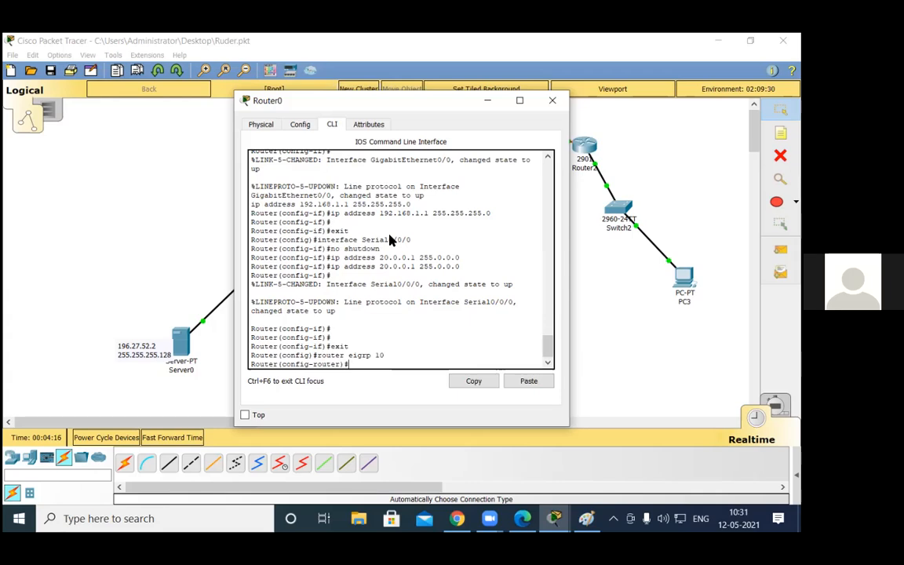
# Step: Advertise networks 192.168.1.0 and 20.0.0.0 in Router0's EIGRP process
pyautogui.write('net 192.168.1.0')
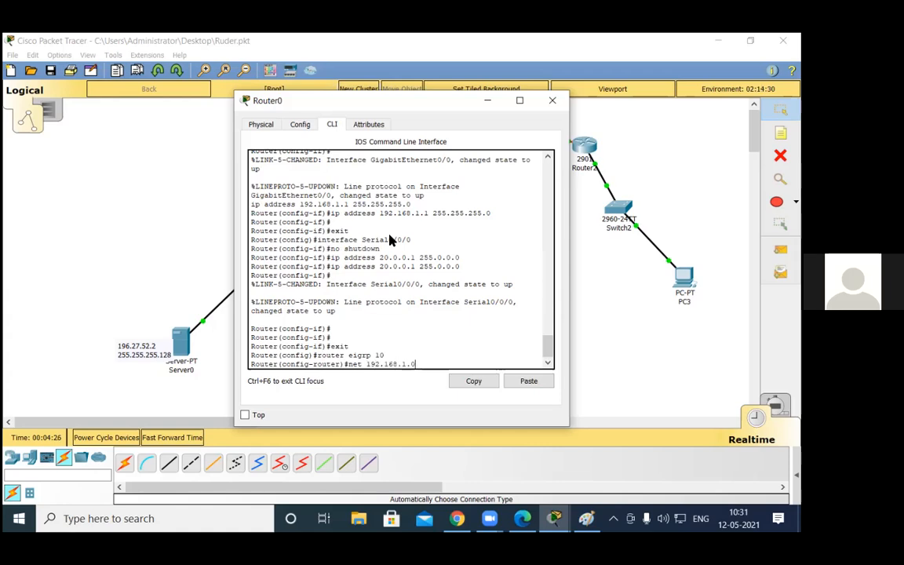
pyautogui.press('Return')
pyautogui.write('n')
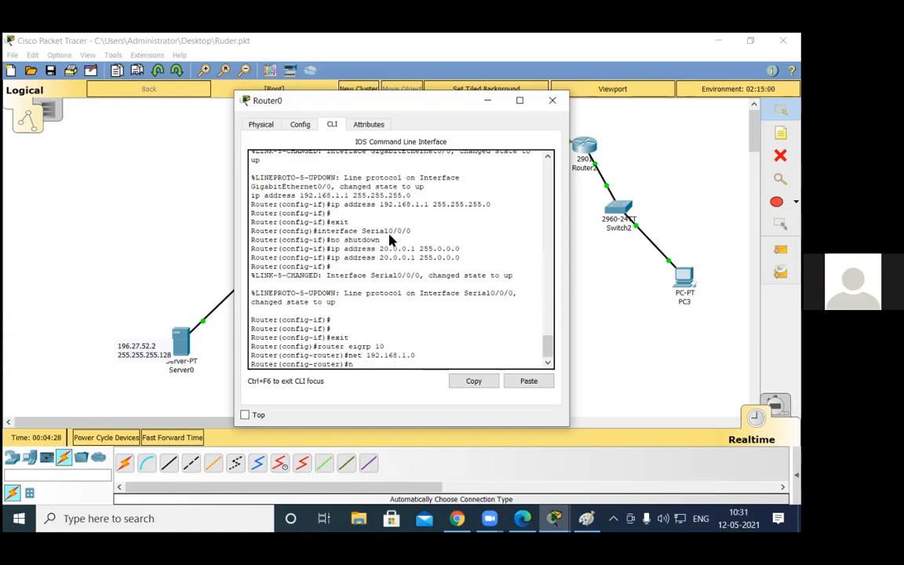
pyautogui.write('et 20.0.0.0')
pyautogui.press('Return')
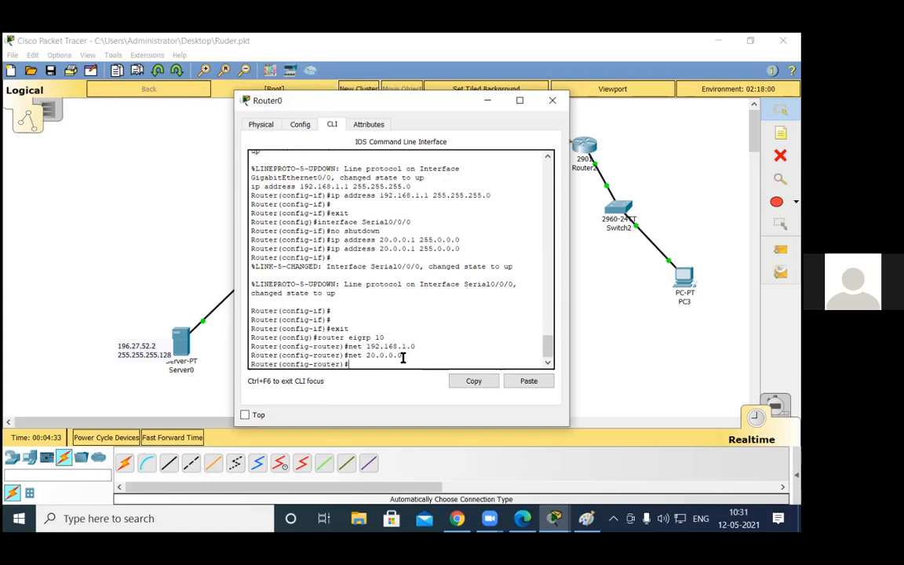
pyautogui.moveTo(402, 357); pyautogui.dragTo(331, 338)
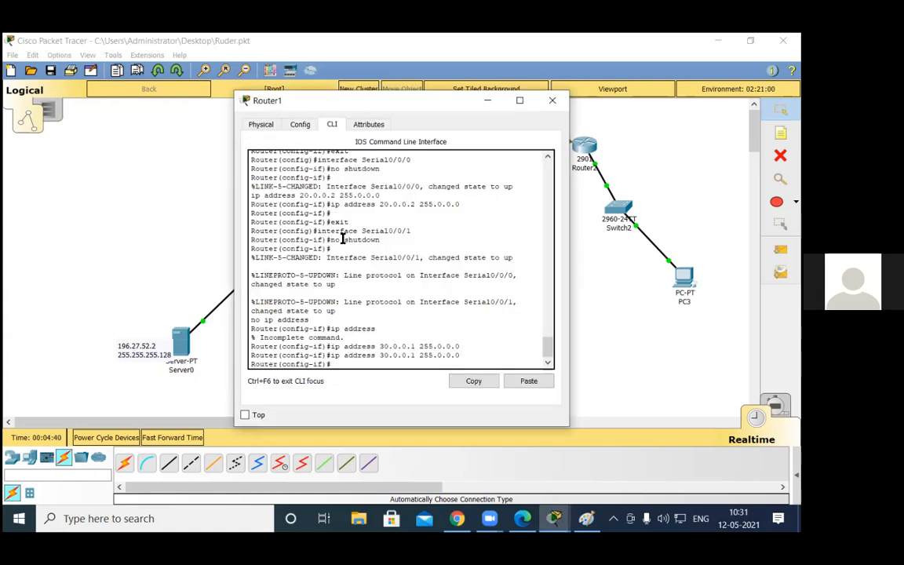
# Step: Leave interface configuration on Router1 and start EIGRP with autonomous system number 10
pyautogui.write('xir')
pyautogui.press('Return')
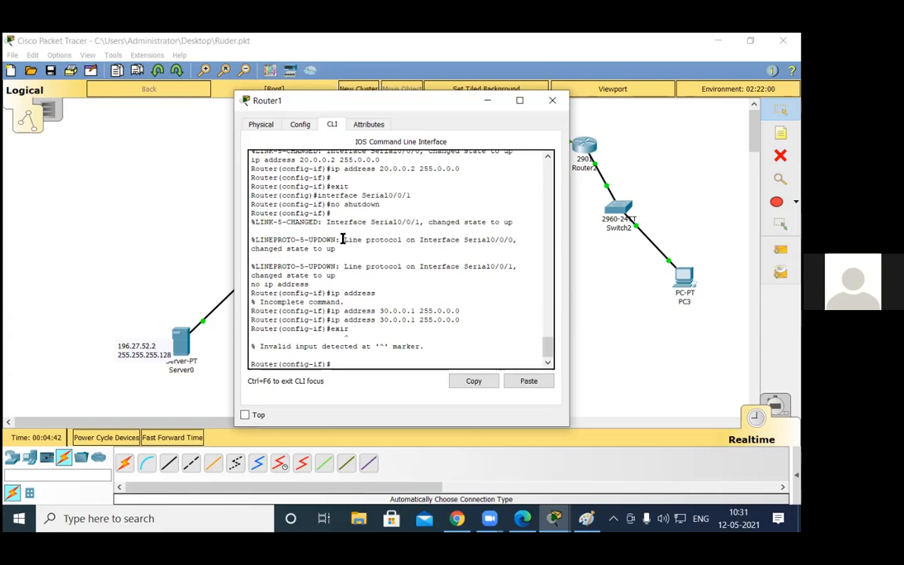
pyautogui.write('exit')
pyautogui.press('Return')
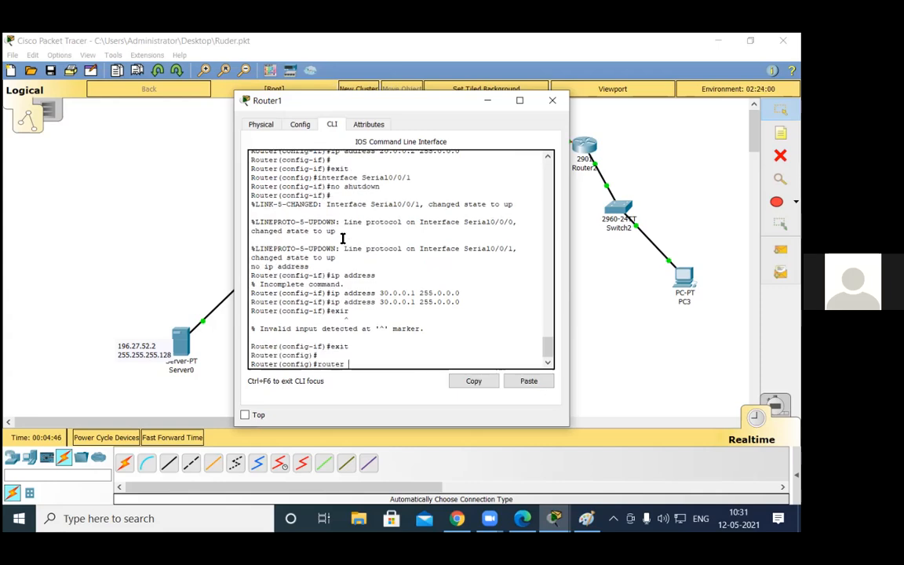
pyautogui.write('router eig 10')
pyautogui.press('Return')
# Step: Advertise networks 150.10.0.0, 20.0.0.0 and 30.0.0.0 in Router1's EIGRP process and return to privileged mode
pyautogui.write('net 150.10.0.0')
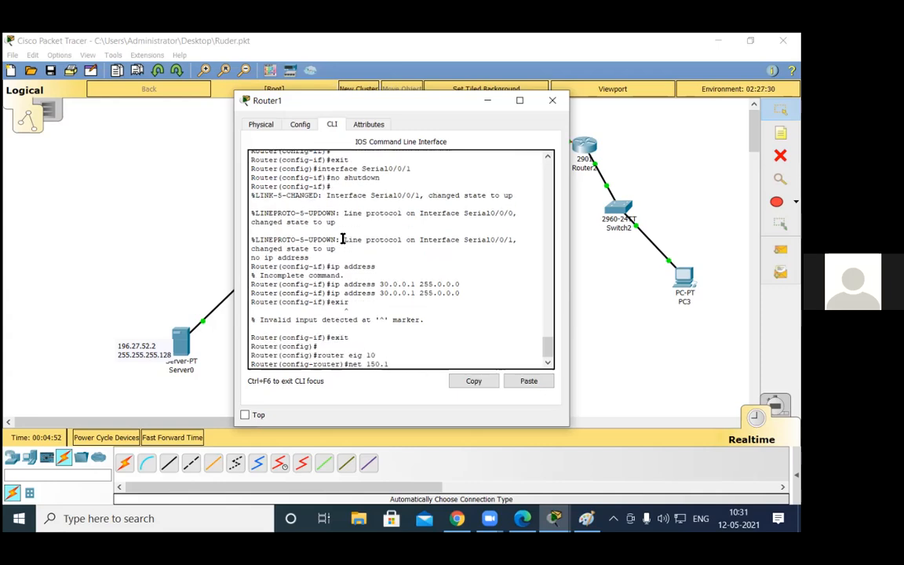
pyautogui.press('Return')
pyautogui.write('net ')
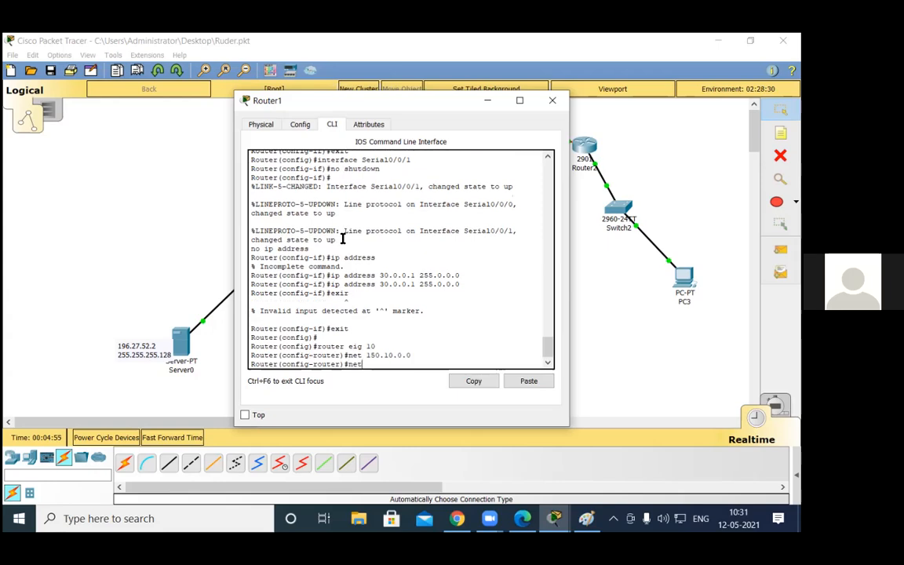
pyautogui.write('20.0.0.0')
pyautogui.press('Return')
pyautogui.write('net')
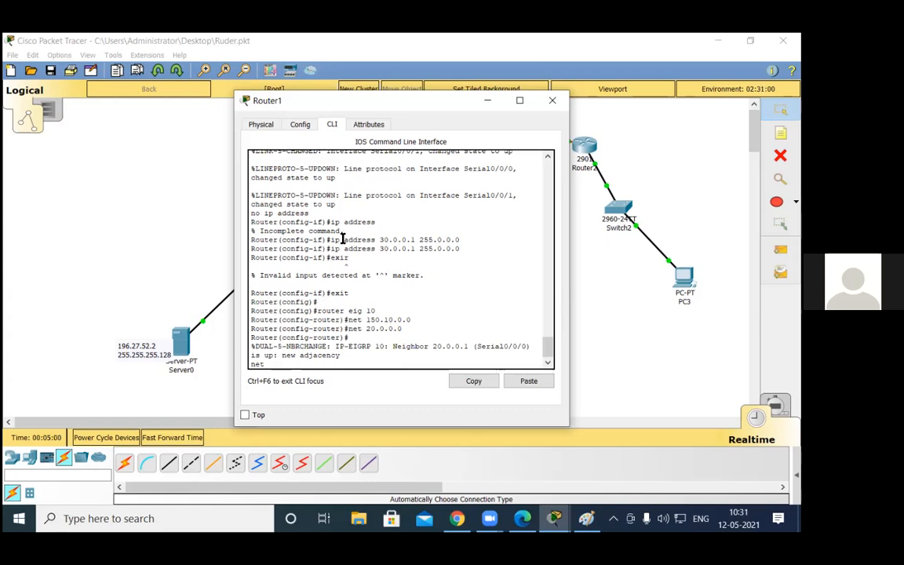
pyautogui.write(' 30.0.0.0')
pyautogui.press('Return')
pyautogui.press('Return')
pyautogui.press('Return')
pyautogui.press('Return')
pyautogui.hotkey('ctrl', 'z')
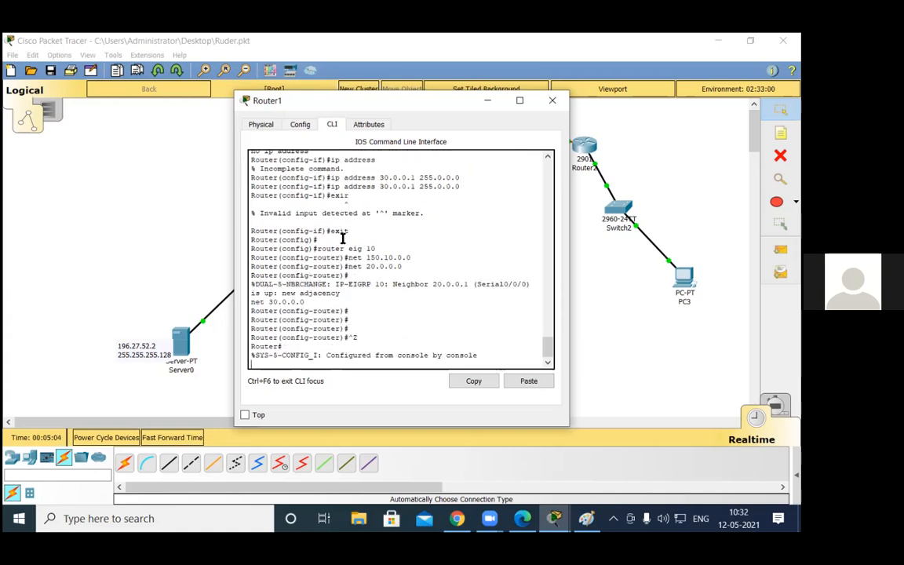
# Step: Display Router1's running configuration, page through to the EIGRP section and close the router's window
pyautogui.press('Return')
pyautogui.press('Return')
pyautogui.write('sh run')
pyautogui.press('Return')
pyautogui.press('space')
pyautogui.press('space')
pyautogui.press('space')
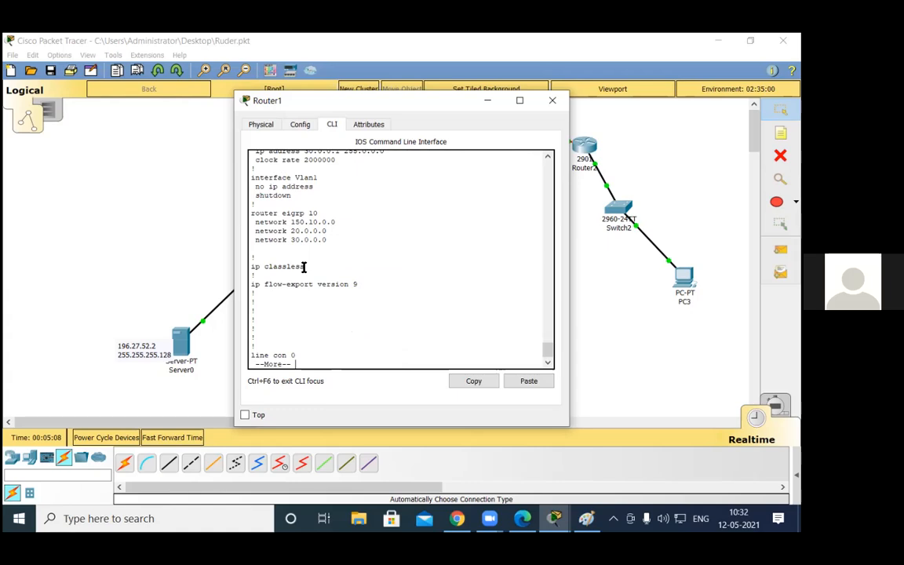
pyautogui.click(552, 101)
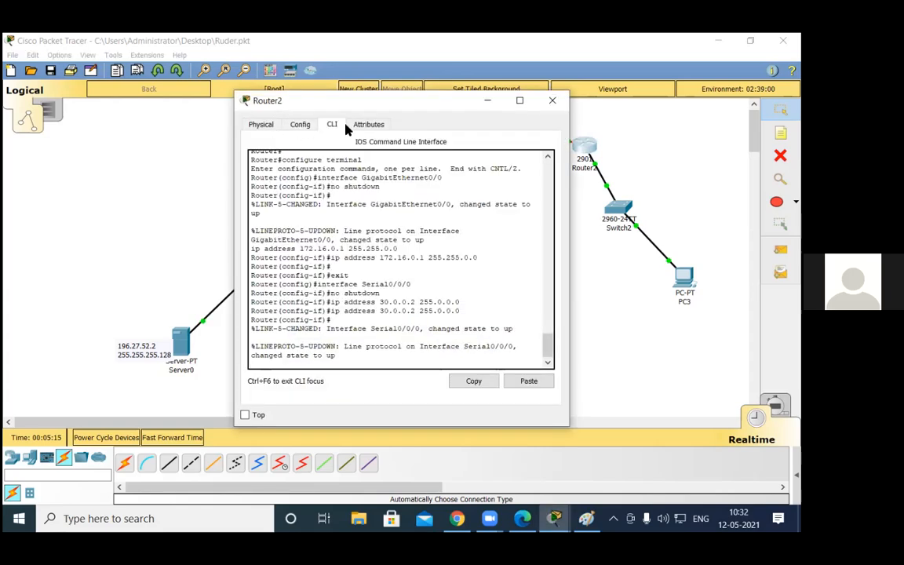
# Step: Return Router2's command line from interface configuration to global configuration mode
pyautogui.click(354, 337)
pyautogui.press('Return')
pyautogui.press('Return')
pyautogui.press('Return')
pyautogui.press('Return')
pyautogui.write('exit')
pyautogui.press('Return')
pyautogui.press('Return')
pyautogui.press('Return')
# Step: Start the EIGRP routing process on Router2 with autonomous system number 10
pyautogui.write('router ri')
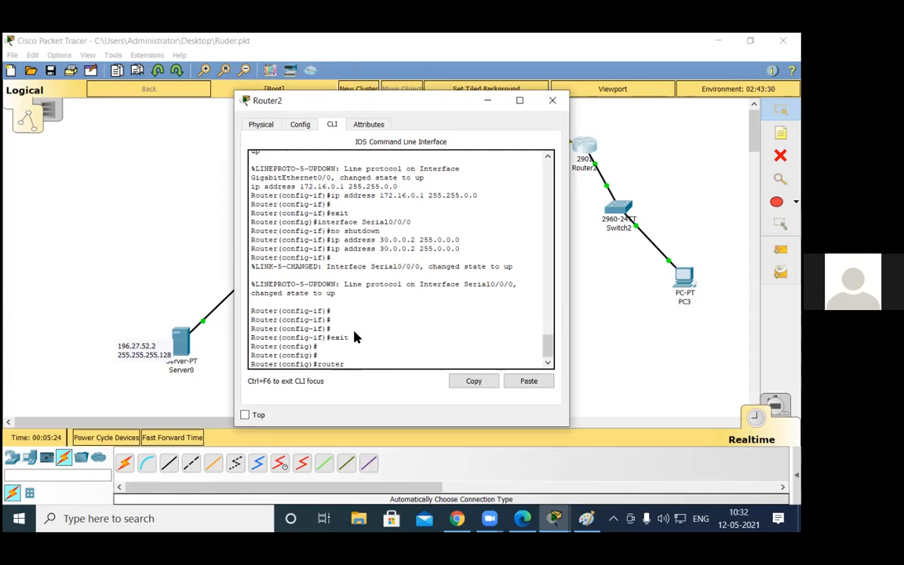
pyautogui.press('Tab')
pyautogui.press('BackSpace')
pyautogui.press('BackSpace')
pyautogui.press('BackSpace')
pyautogui.press('BackSpace')
pyautogui.write('ei')
pyautogui.press('Tab')
pyautogui.write('10')
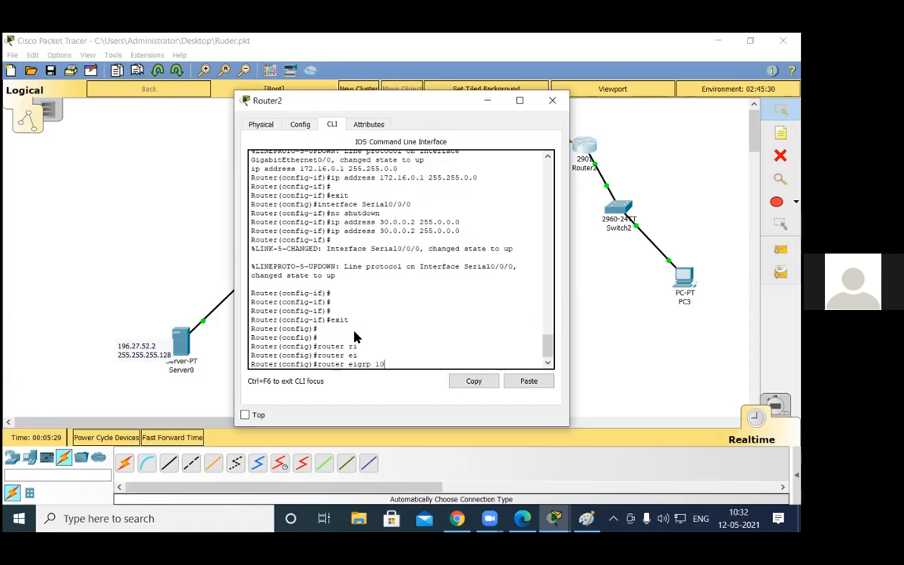
pyautogui.press('Return')
# Step: Advertise networks 172.16.0.0 and 30.0.0.0 in Router2's EIGRP process and return to privileged mode
pyautogui.write('net 172.16.0.0')
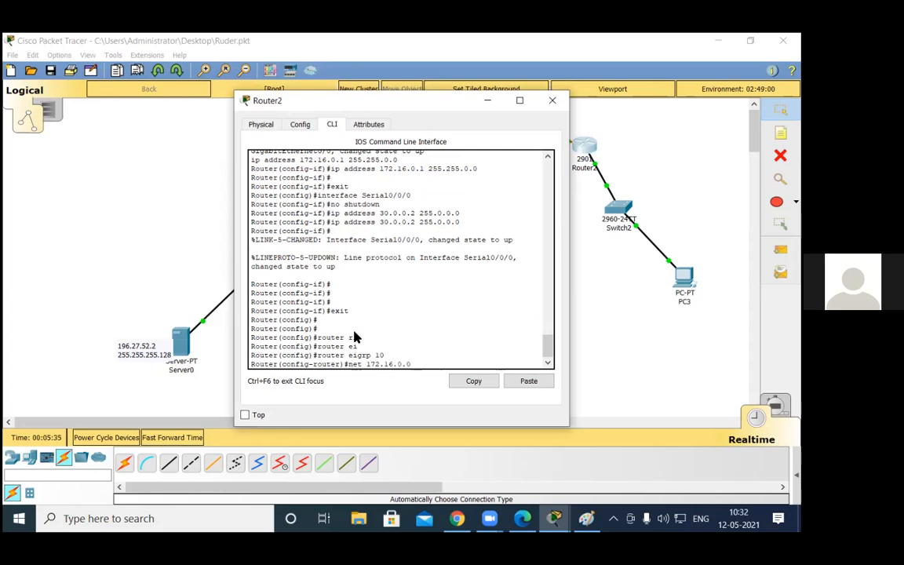
pyautogui.press('Return')
pyautogui.write('ne')
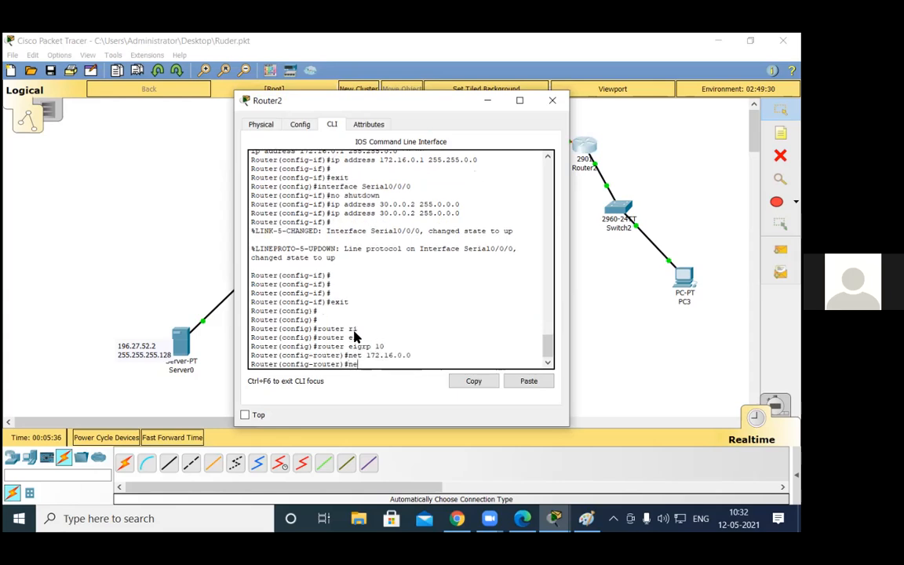
pyautogui.write('t 30.0.0.0')
pyautogui.press('Return')
pyautogui.press('Return')
pyautogui.press('Return')
pyautogui.press('Return')
pyautogui.press('Return')
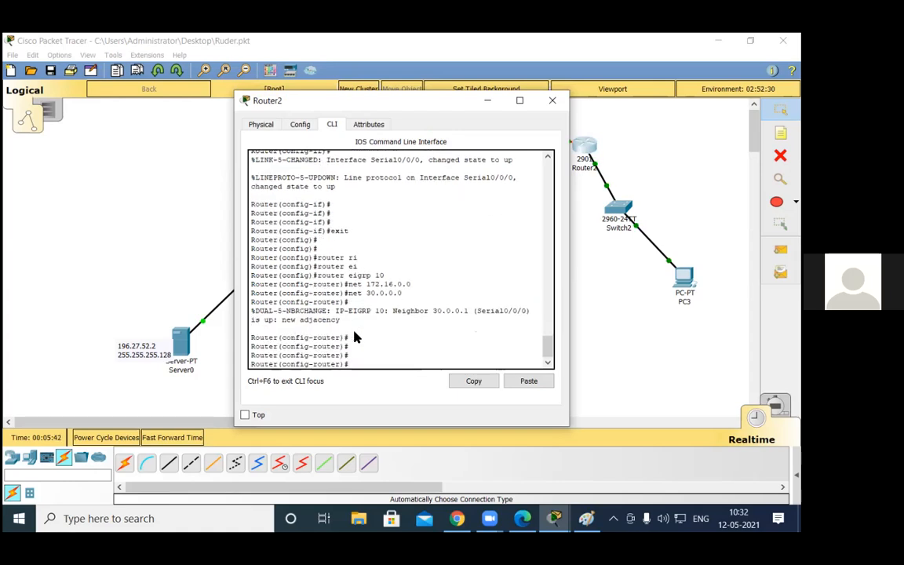
pyautogui.hotkey('ctrl', 'z')
pyautogui.press('Return')
pyautogui.press('Return')
pyautogui.press('Return')
pyautogui.press('Return')
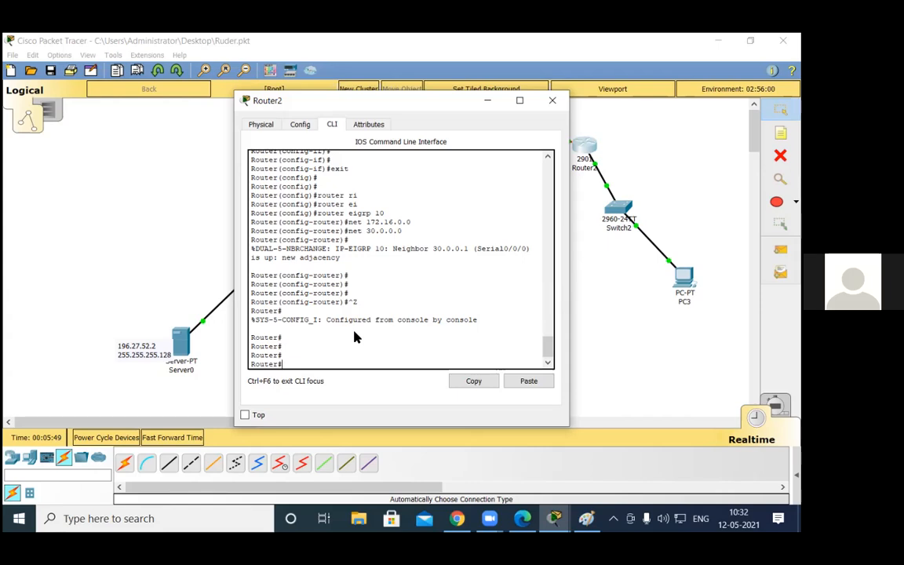
# Step: Display Router2's IP routing table, examine the route codes for EIGRP and close the router's window
pyautogui.write('sh ip route')
pyautogui.press('Return')
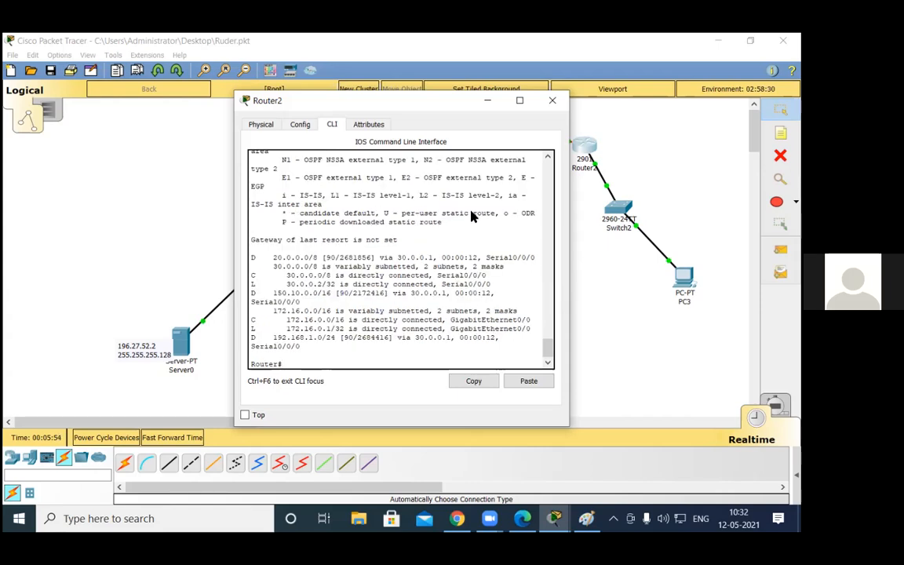
pyautogui.scroll(3, 463, 204)
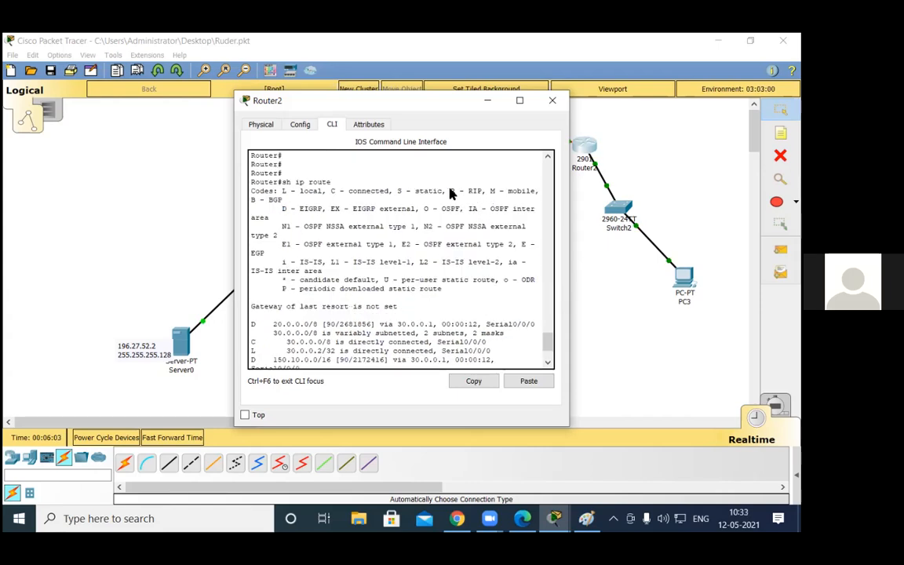
pyautogui.moveTo(450, 190); pyautogui.dragTo(357, 201)
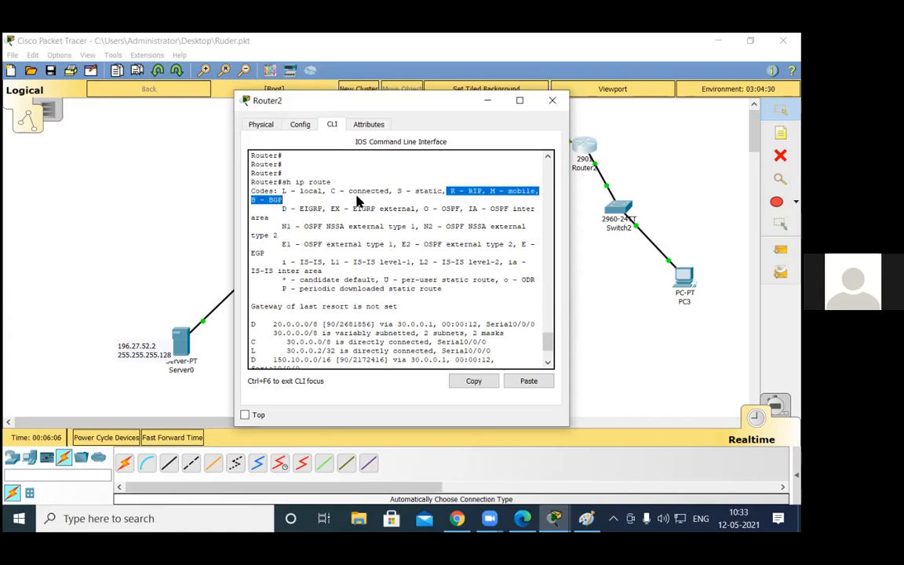
pyautogui.moveTo(446, 191); pyautogui.dragTo(322, 208)
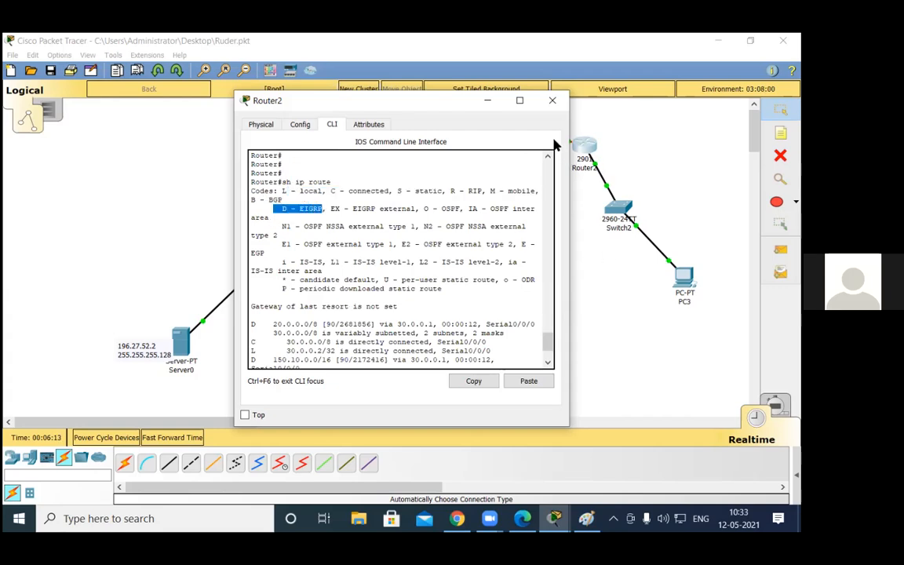
pyautogui.click(553, 101)
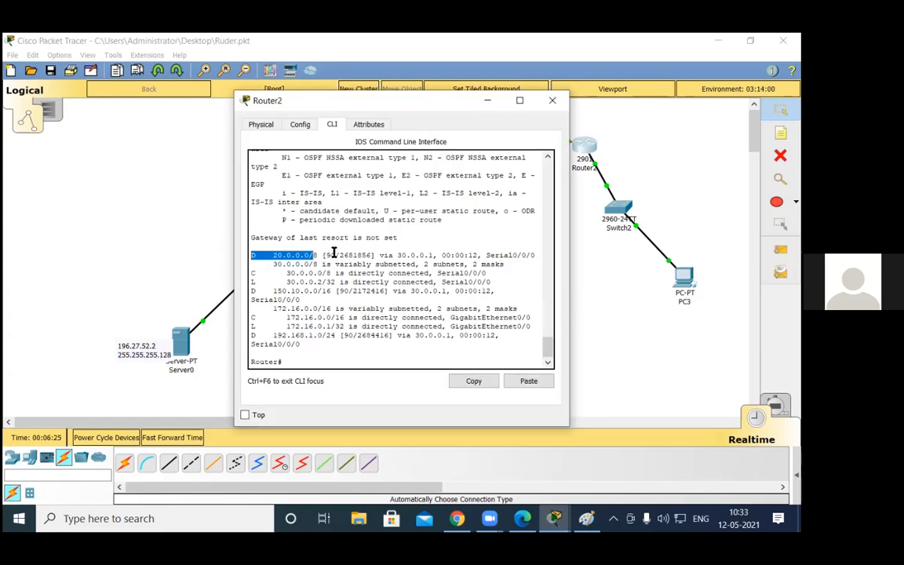
# Step: Reopen Router2's command line and examine the EIGRP routes to 20.0.0.0/8 and 192.168.1.0/24 in the routing table
pyautogui.moveTo(333, 253); pyautogui.dragTo(372, 254)
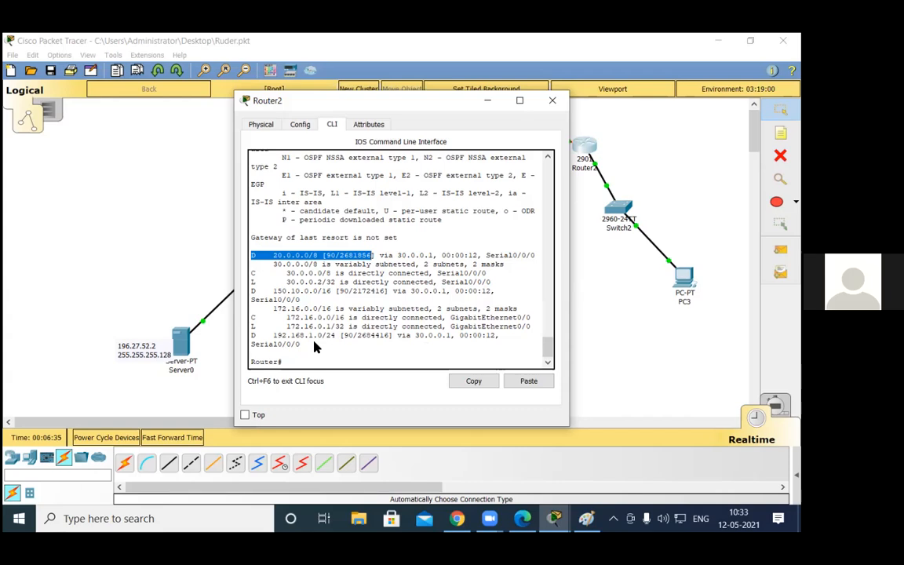
pyautogui.click(273, 339)
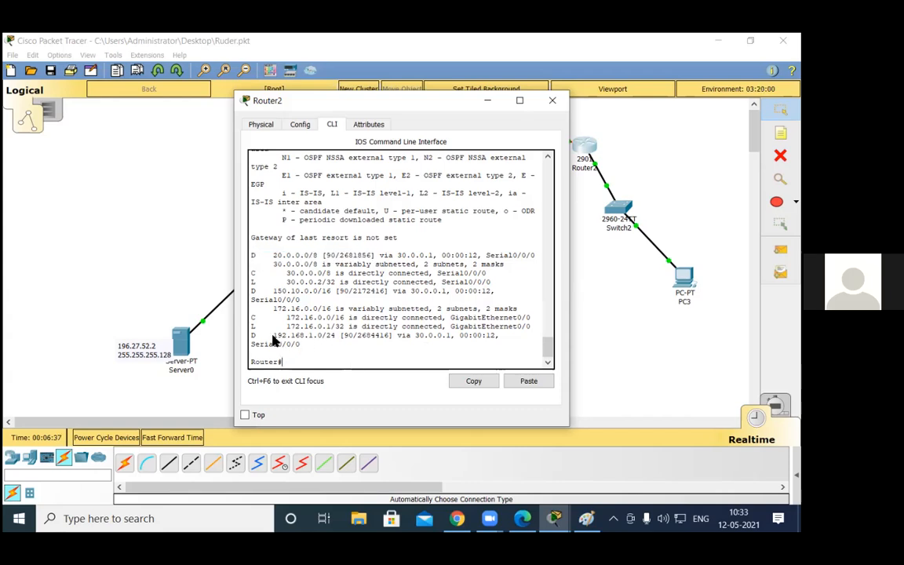
pyautogui.moveTo(273, 339); pyautogui.dragTo(357, 342)
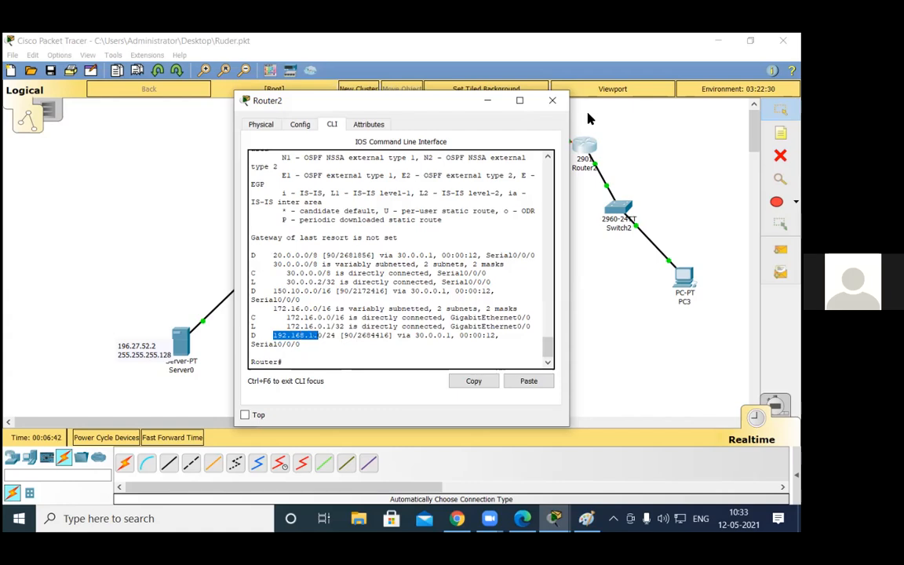
# Step: Display the Serial0/0/0 interface details on Router2, examine its bandwidth and delay, and close the router's window
pyautogui.click(395, 348)
pyautogui.press('Return')
pyautogui.write('sh int s0')
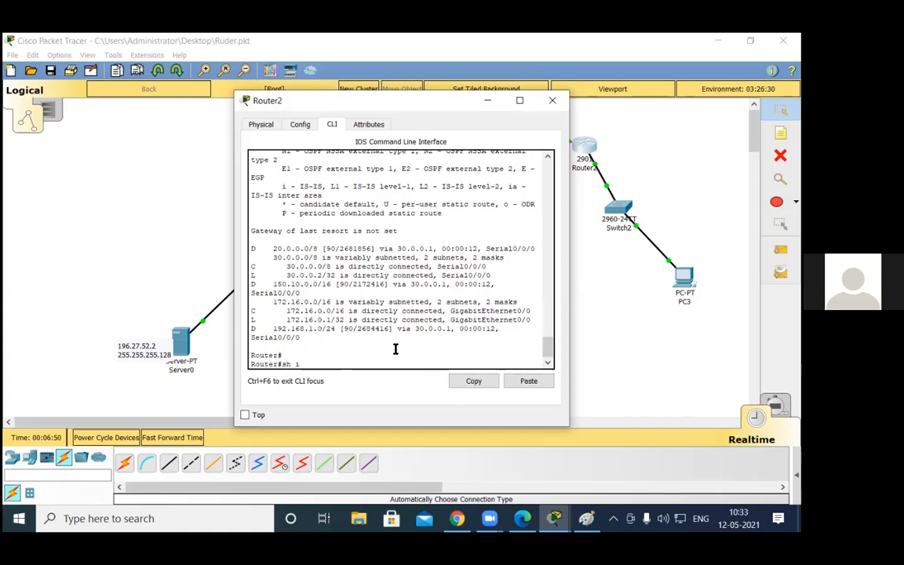
pyautogui.write('0/0/')
pyautogui.press('Return')
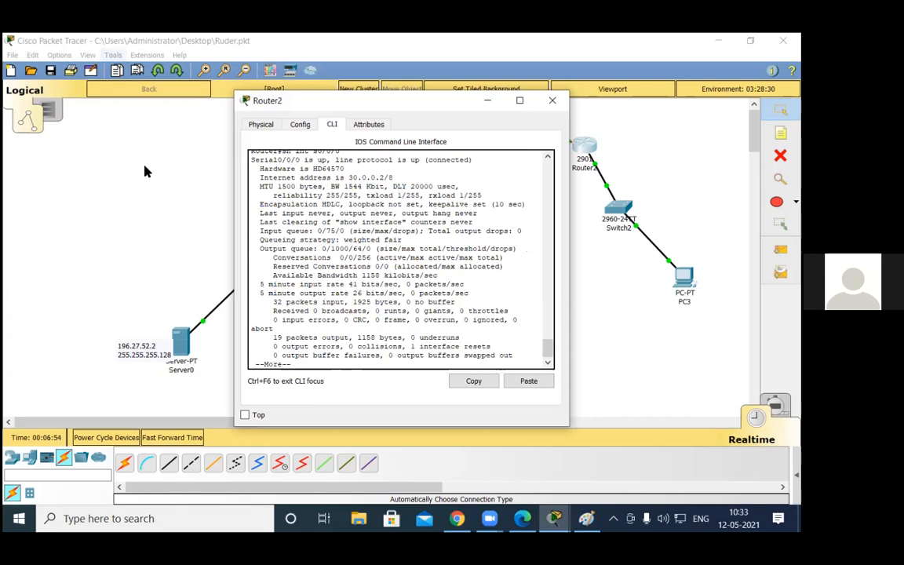
pyautogui.moveTo(330, 186); pyautogui.dragTo(387, 188)
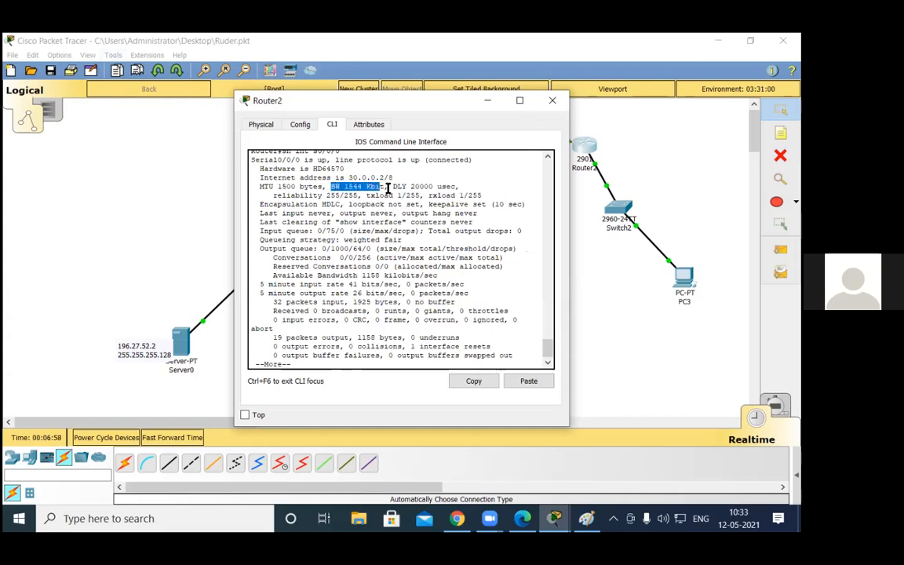
pyautogui.click(428, 193)
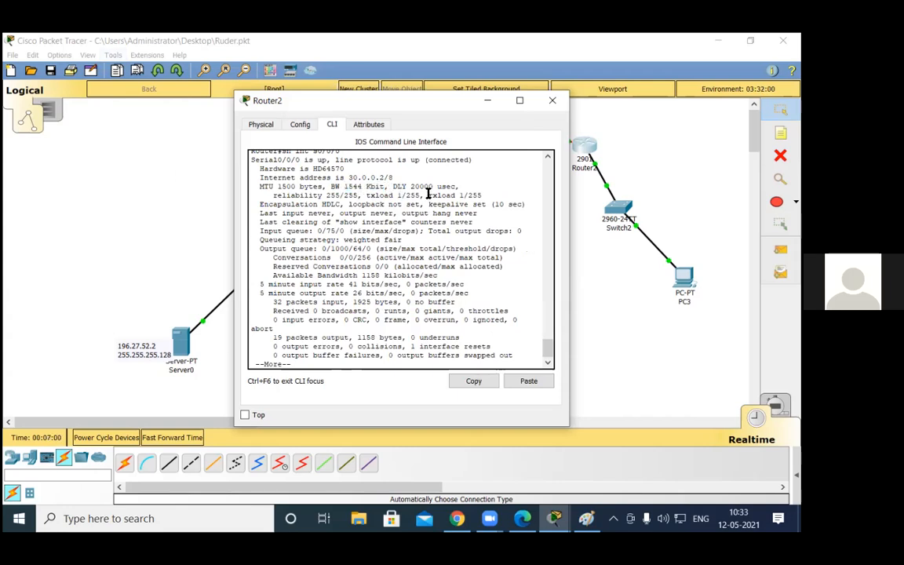
pyautogui.moveTo(380, 187); pyautogui.dragTo(340, 186)
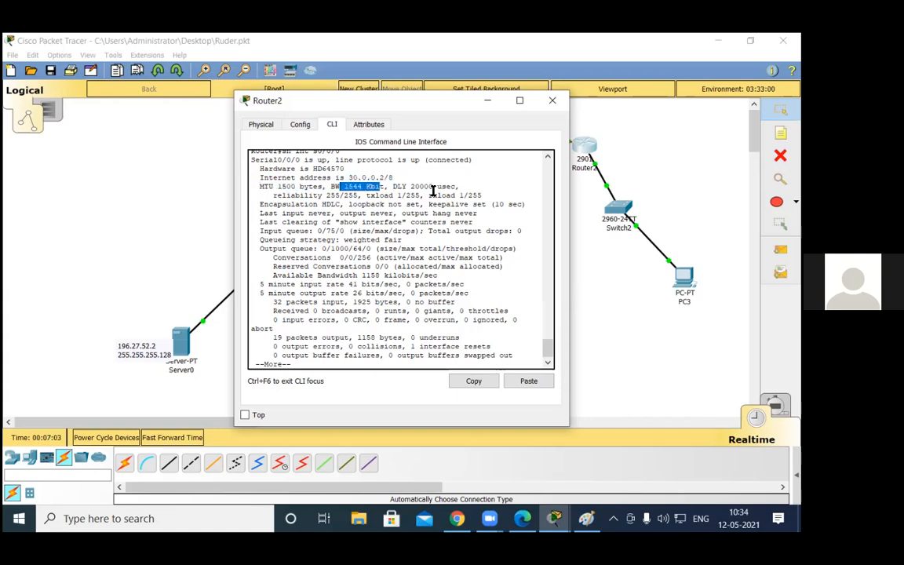
pyautogui.moveTo(392, 187); pyautogui.dragTo(432, 187)
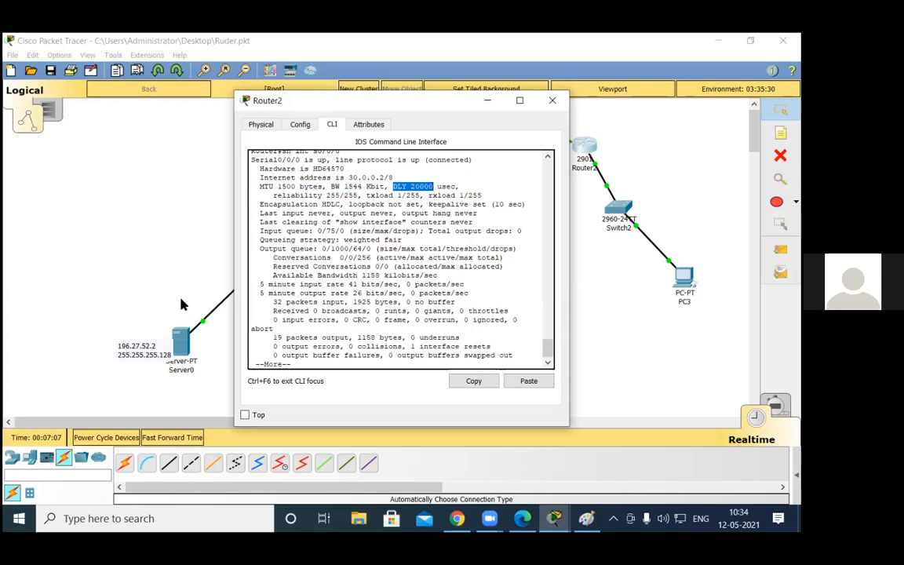
pyautogui.click(173, 232)
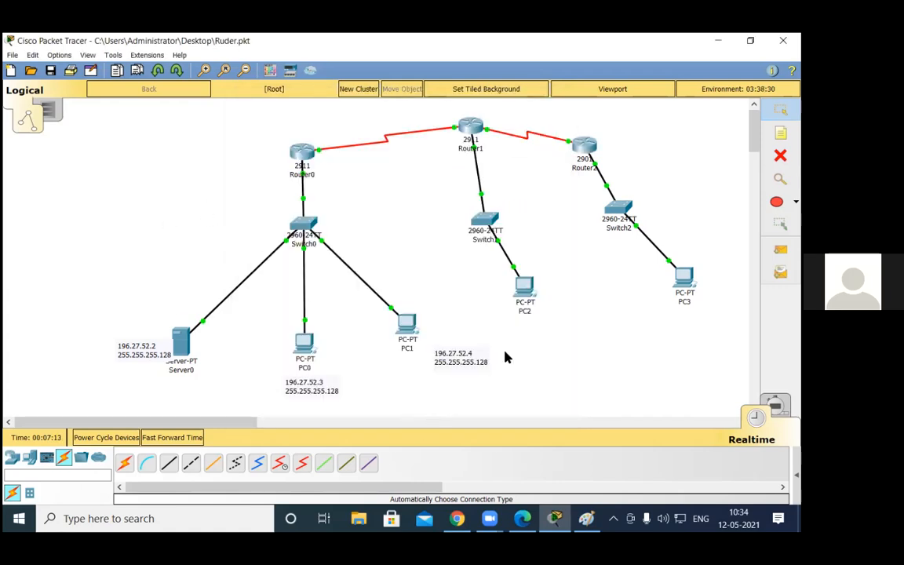
pyautogui.moveTo(166, 219); pyautogui.dragTo(422, 432)
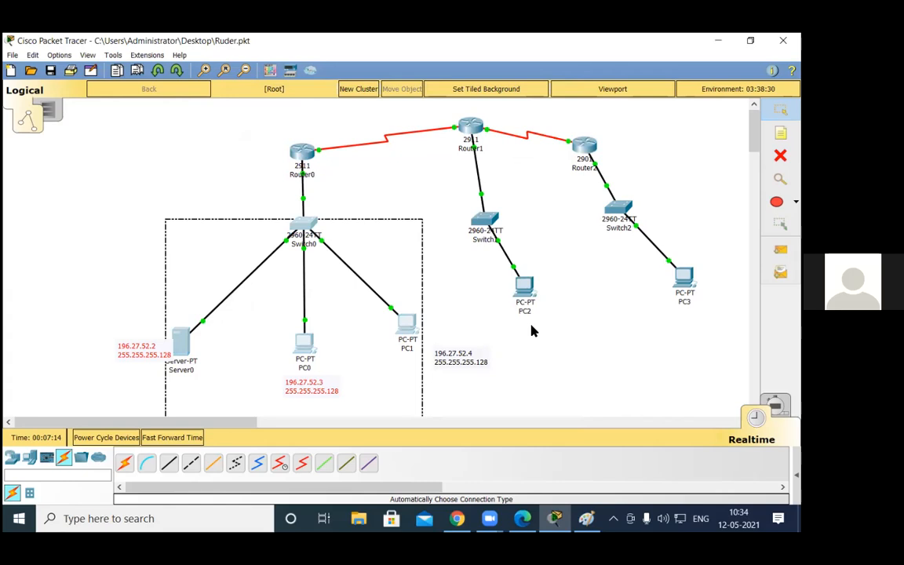
pyautogui.moveTo(692, 152); pyautogui.dragTo(580, 186)
pyautogui.click(561, 142)
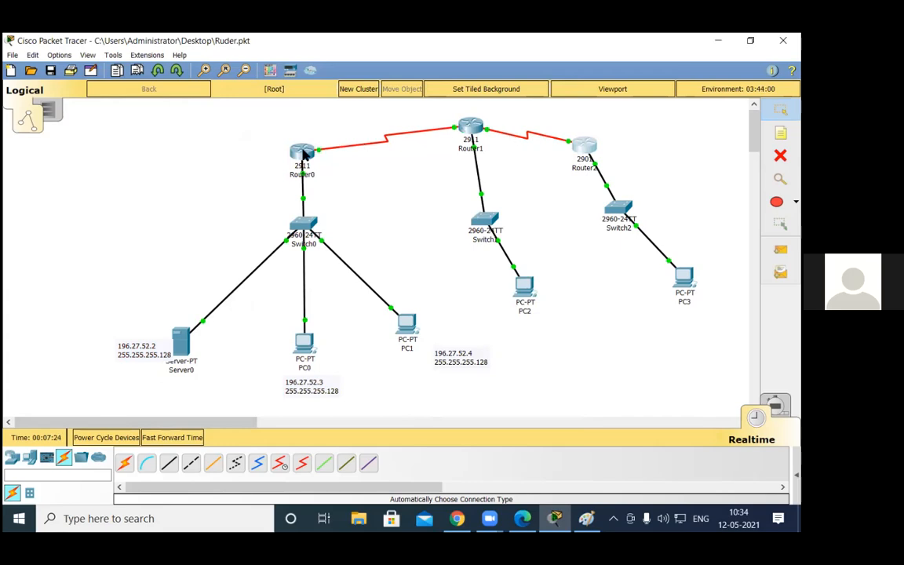
# Step: Open Router0's command line and return from EIGRP router configuration to privileged mode
pyautogui.click(302, 152)
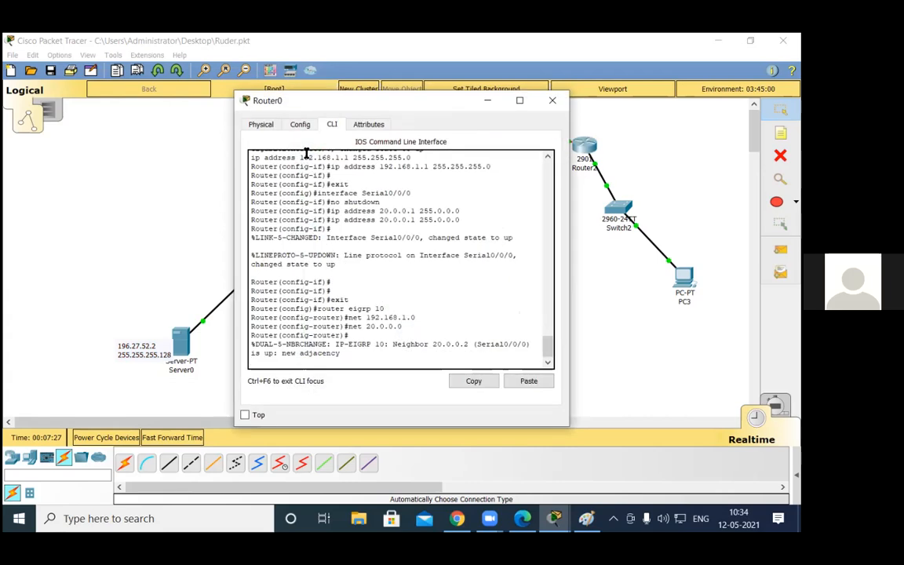
pyautogui.press('Return')
pyautogui.press('Return')
pyautogui.press('Return')
pyautogui.hotkey('ctrl', 'z')
pyautogui.press('Return')
pyautogui.press('Return')
# Step: Display the GigabitEthernet0/0 interface details on Router0, examine its bandwidth and delay, and close the router's window
pyautogui.write('sh int g0/0')
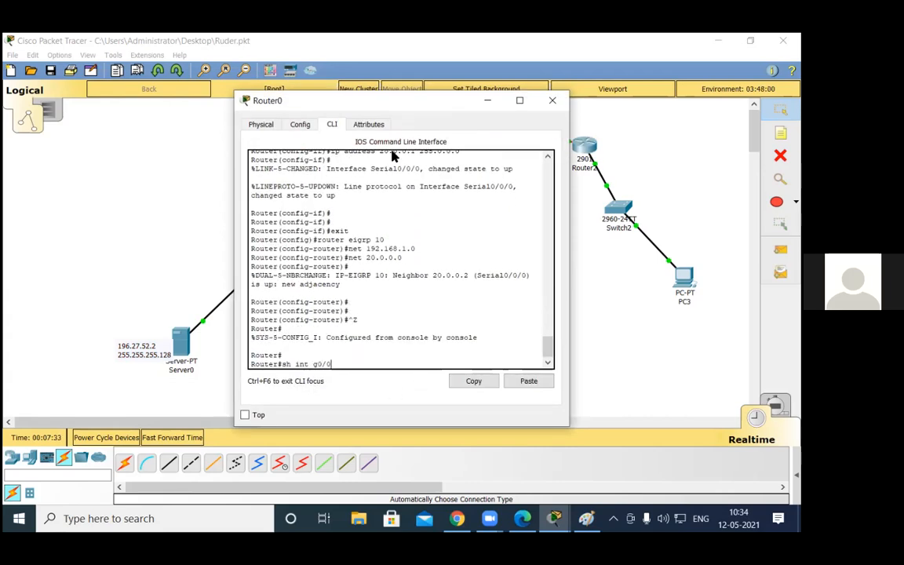
pyautogui.press('Return')
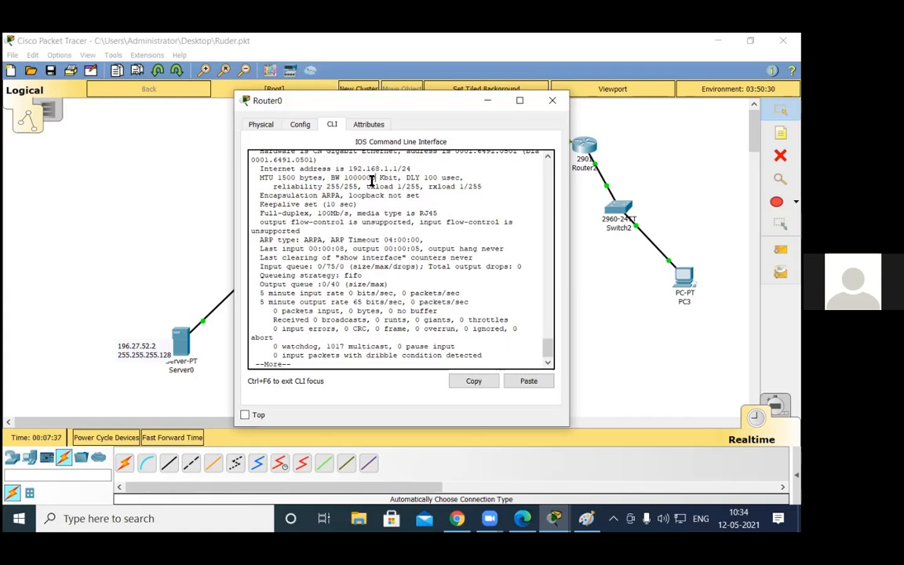
pyautogui.moveTo(373, 178); pyautogui.dragTo(362, 178)
pyautogui.click(381, 240)
pyautogui.doubleClick(426, 177)
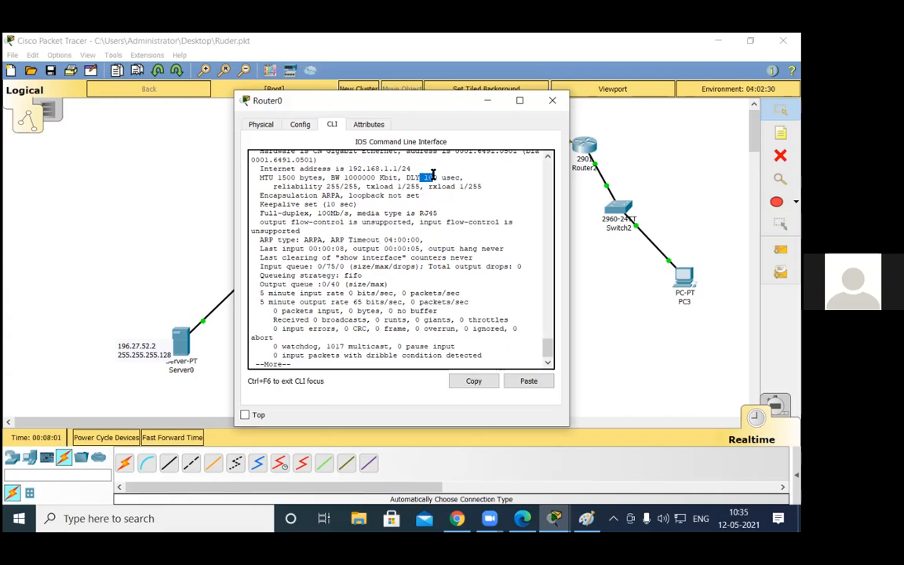
pyautogui.click(638, 277)
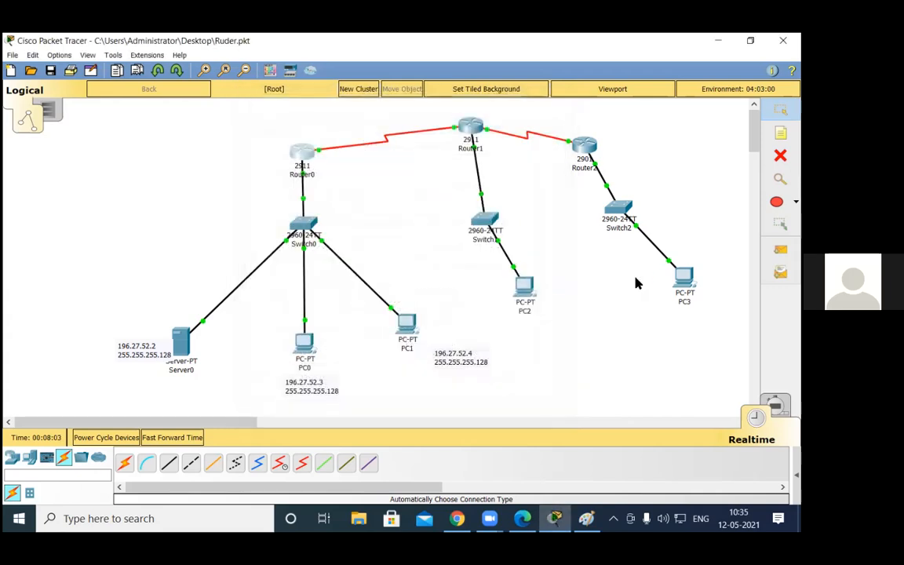
# Step: Open the Windows Calculator and divide 10000000 by the serial link bandwidth of 1544
pyautogui.press('super+r')
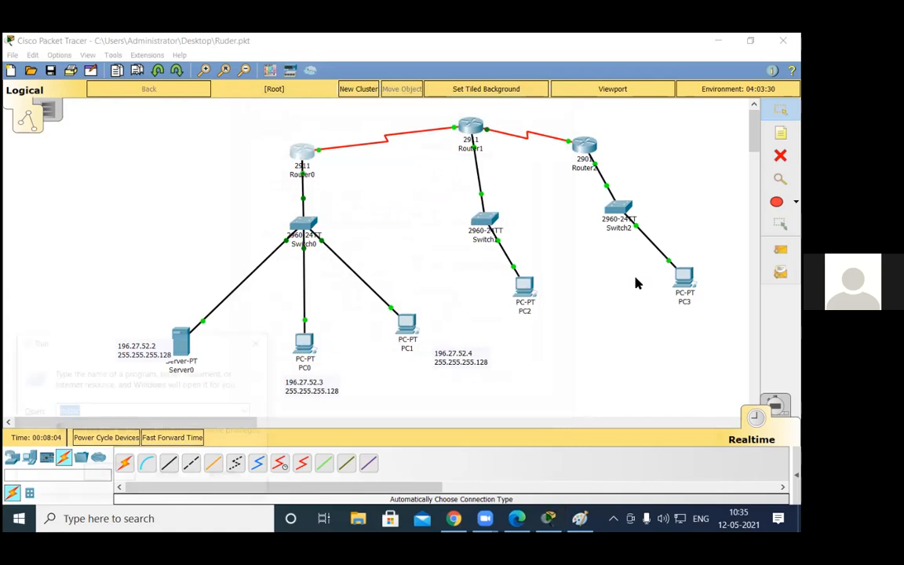
pyautogui.write('1')
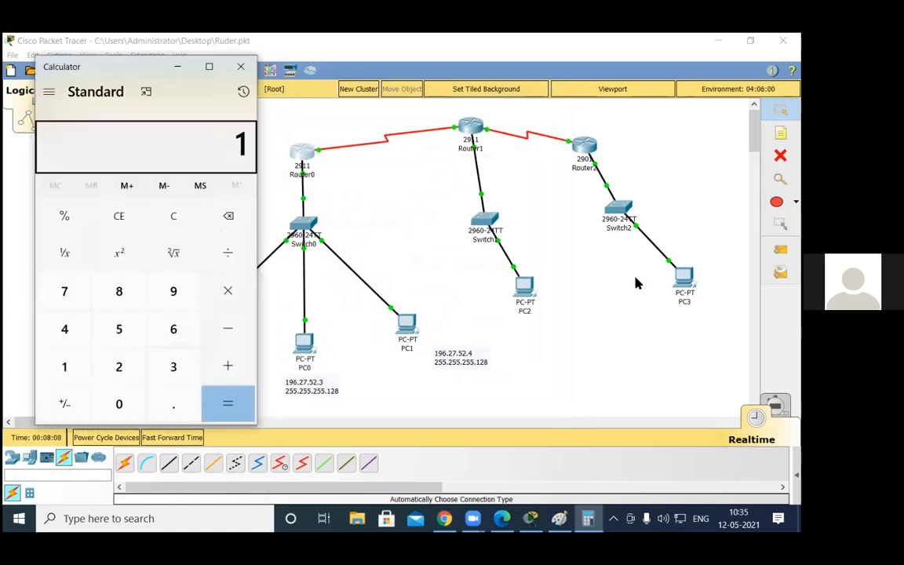
pyautogui.write(',00,')
pyautogui.write('00,00')
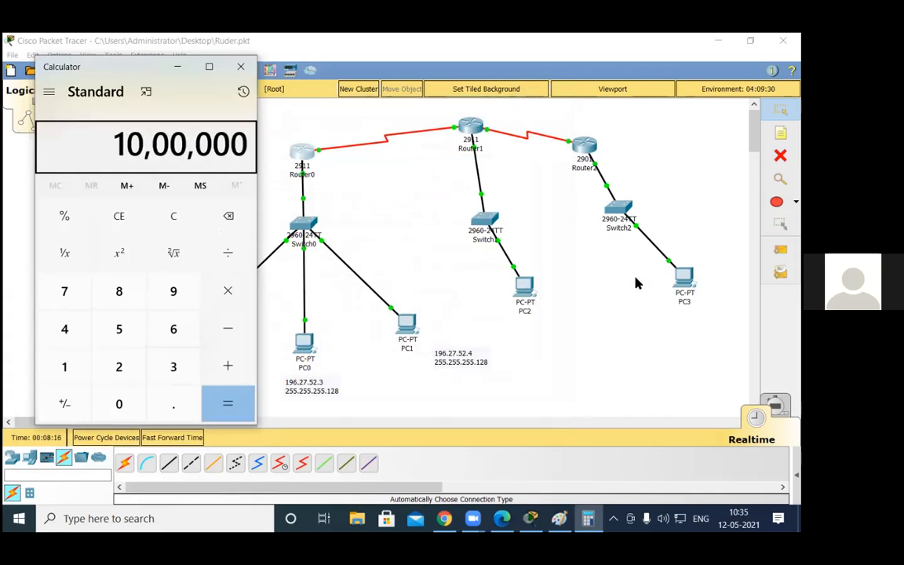
pyautogui.write('0')
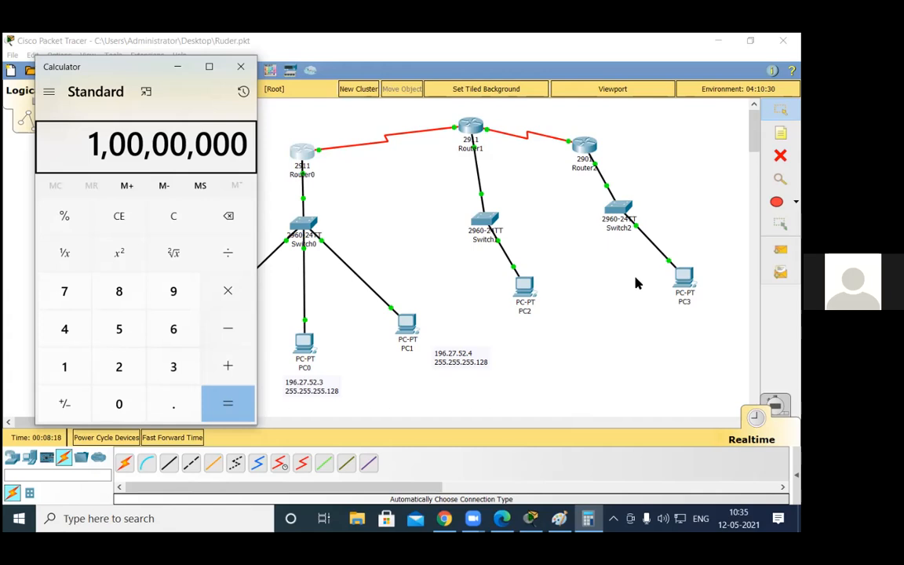
pyautogui.press('/')
pyautogui.write('256')
pyautogui.press('BackSpace')
pyautogui.press('BackSpace')
pyautogui.press('BackSpace')
pyautogui.write('1544')
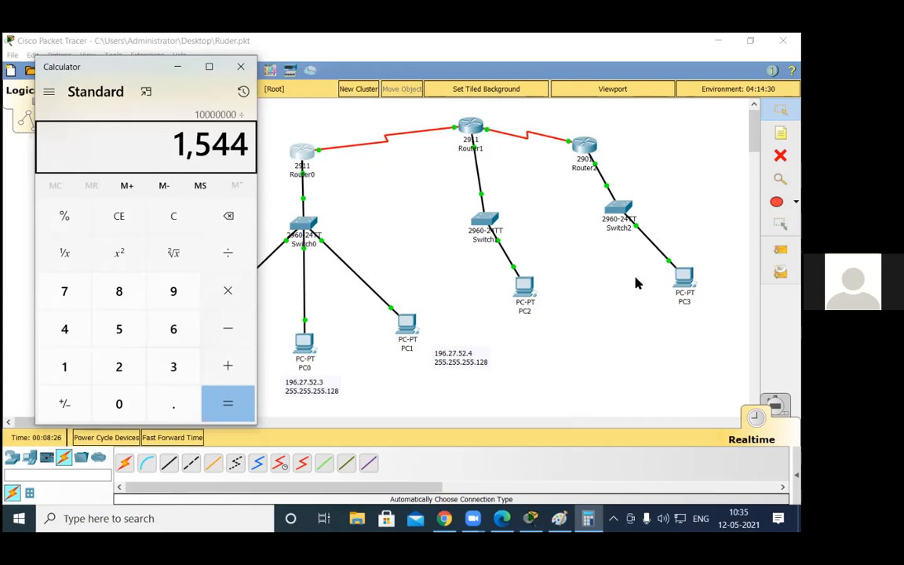
pyautogui.press('Return')
# Step: Add 256 to the quotient and clear the calculation
pyautogui.press('+')
pyautogui.write('256')
pyautogui.press('Return')
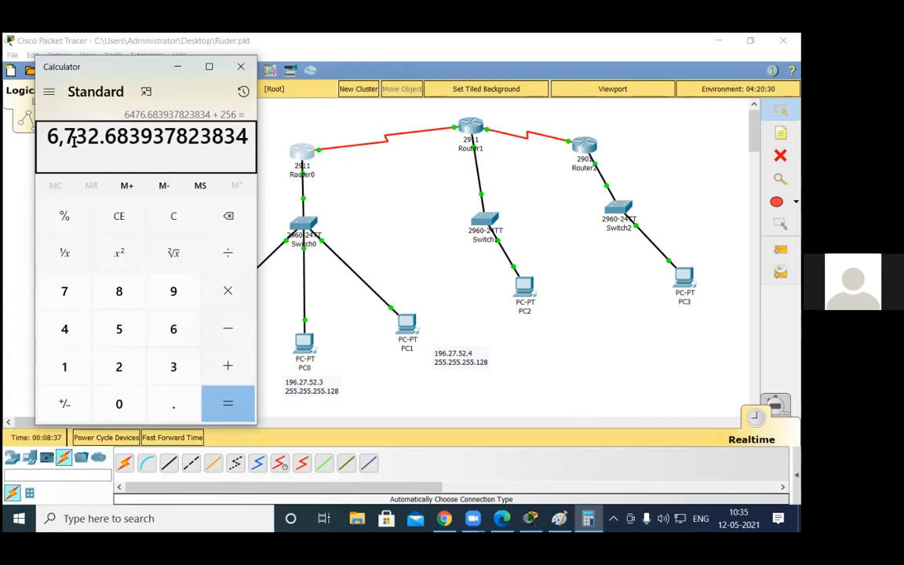
pyautogui.press('Escape')
# Step: Calculate the bandwidth part of the EIGRP metric by dividing 10000000 by 1544 and multiplying the quotient by 256
pyautogui.write('10000')
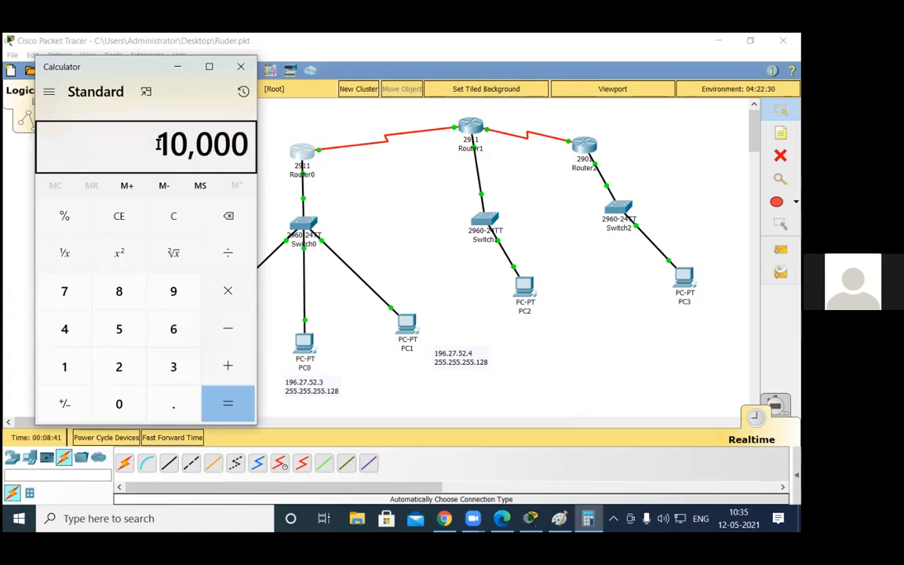
pyautogui.write('00')
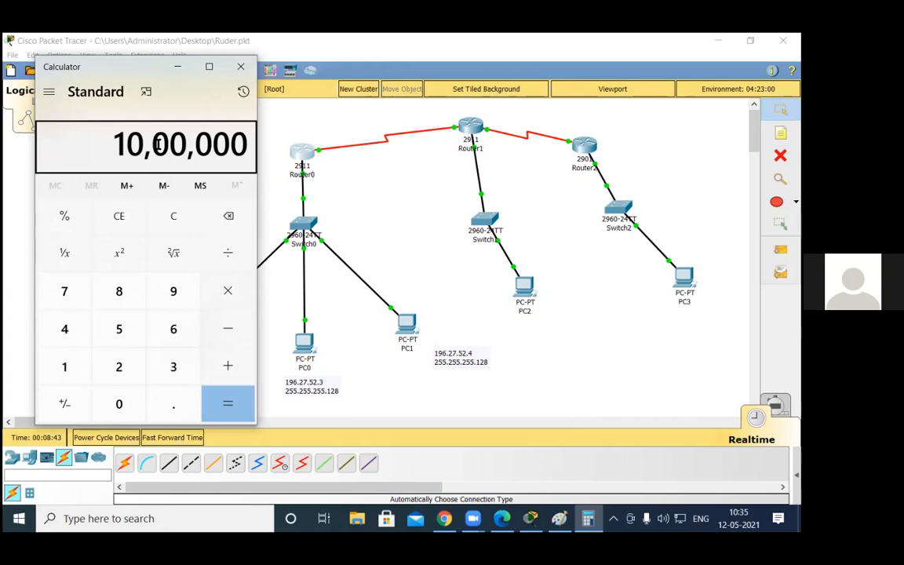
pyautogui.write('0')
pyautogui.press('/')
pyautogui.write('15')
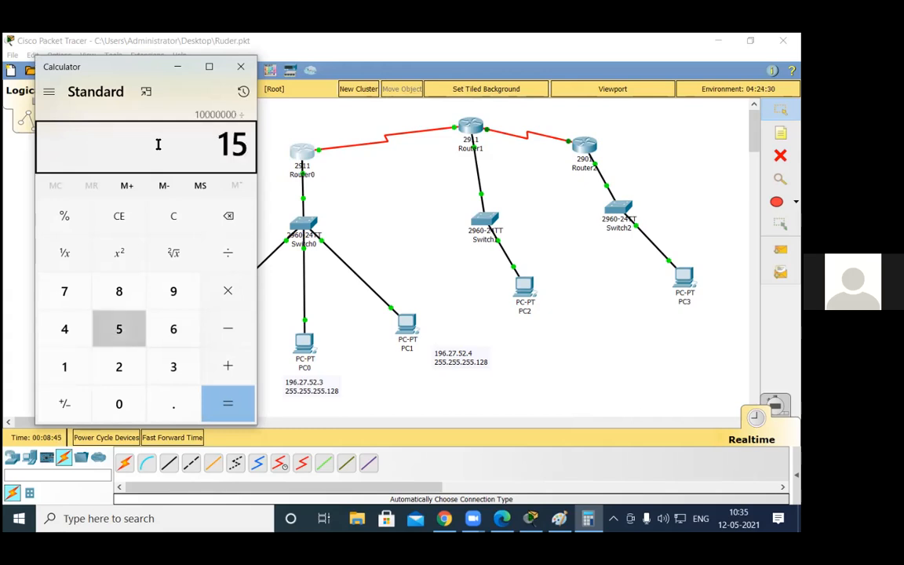
pyautogui.write('44')
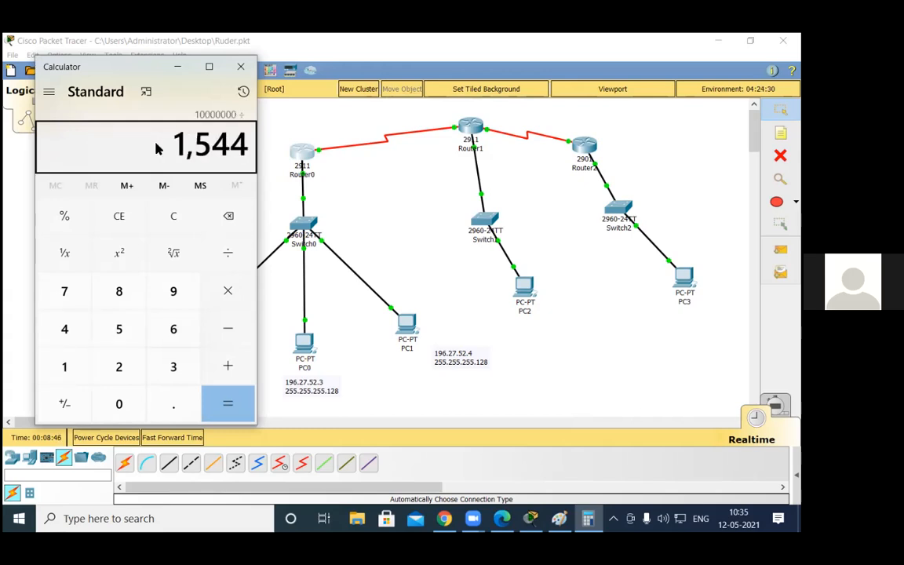
pyautogui.press('Return')
pyautogui.press('*')
pyautogui.write('256')
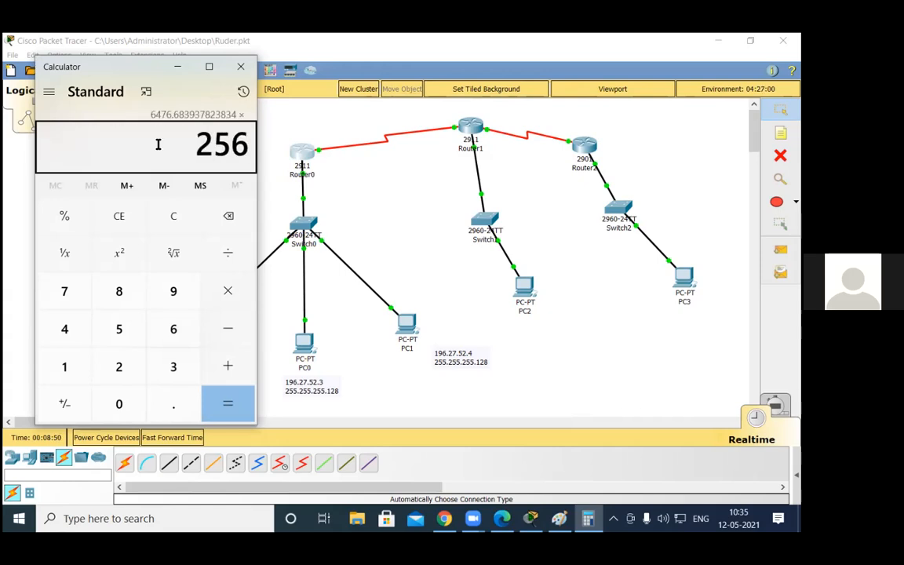
pyautogui.press('Return')
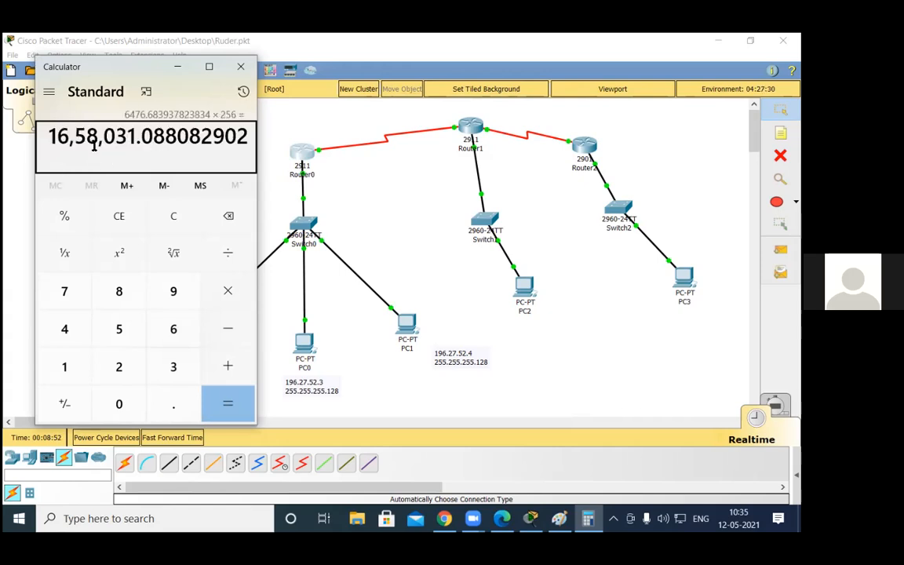
# Step: Highlight the whole-number part of the product and note it as 1658031 in the Windows Run dialog
pyautogui.moveTo(93, 145); pyautogui.dragTo(44, 144)
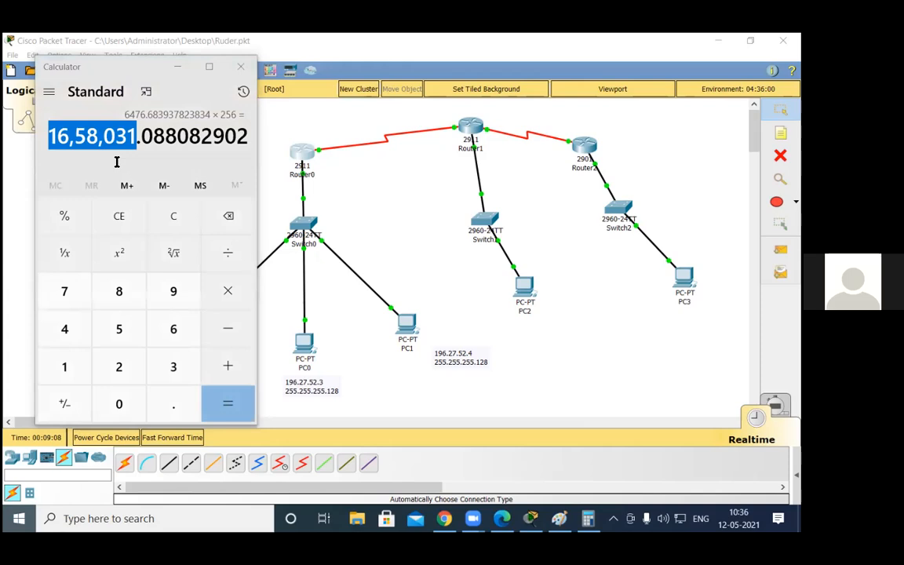
pyautogui.write('1658')
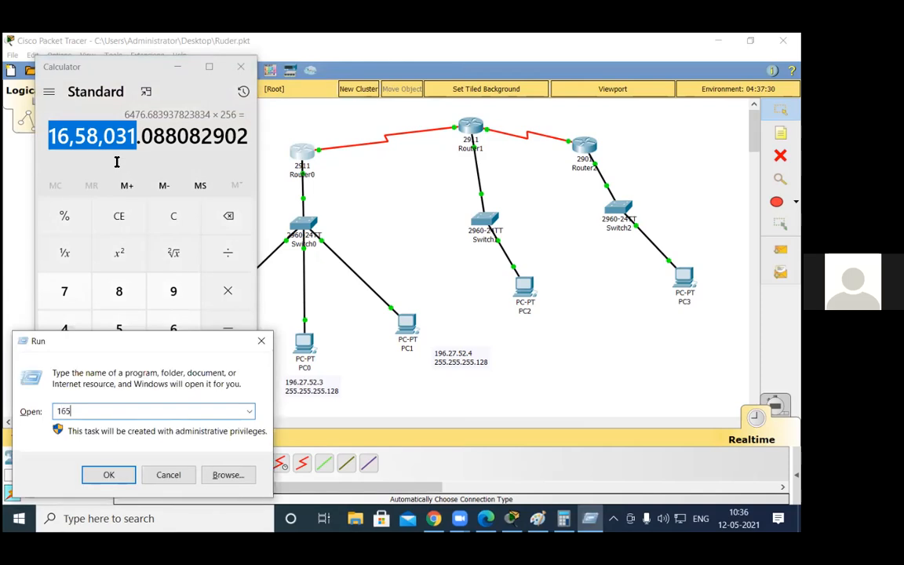
pyautogui.write('031')
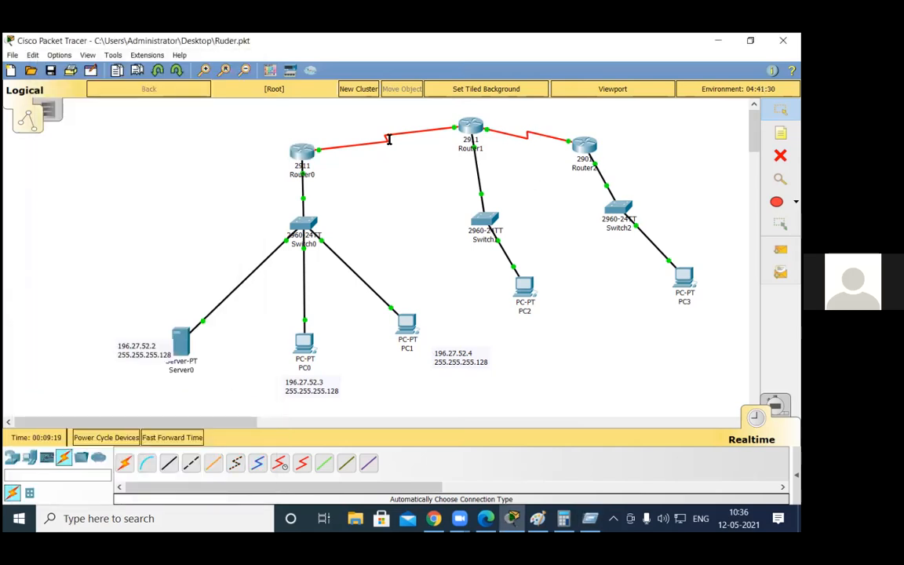
# Step: Open the Windows Calculator and add the path's interface delays 20000, 20000 and 100
pyautogui.moveTo(389, 140)
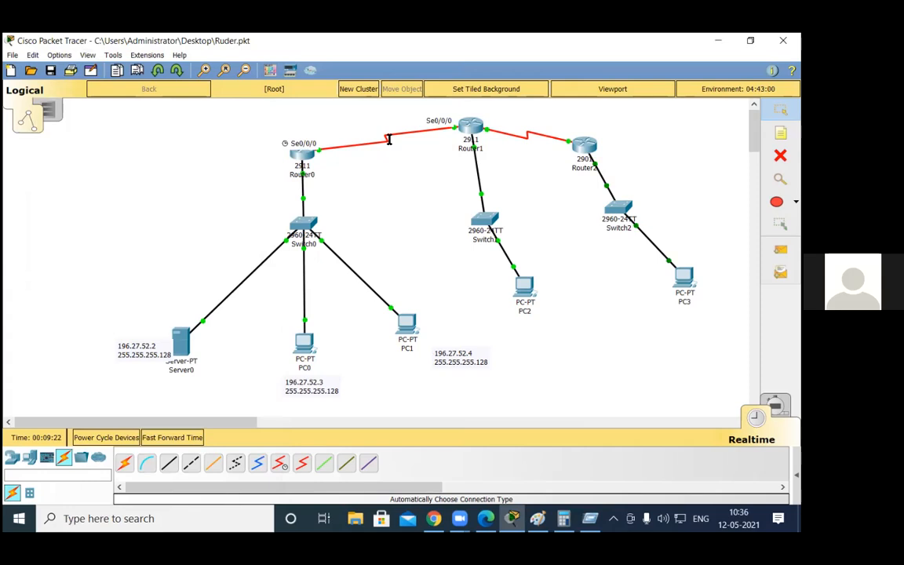
pyautogui.press('super+r')
pyautogui.press('Return')
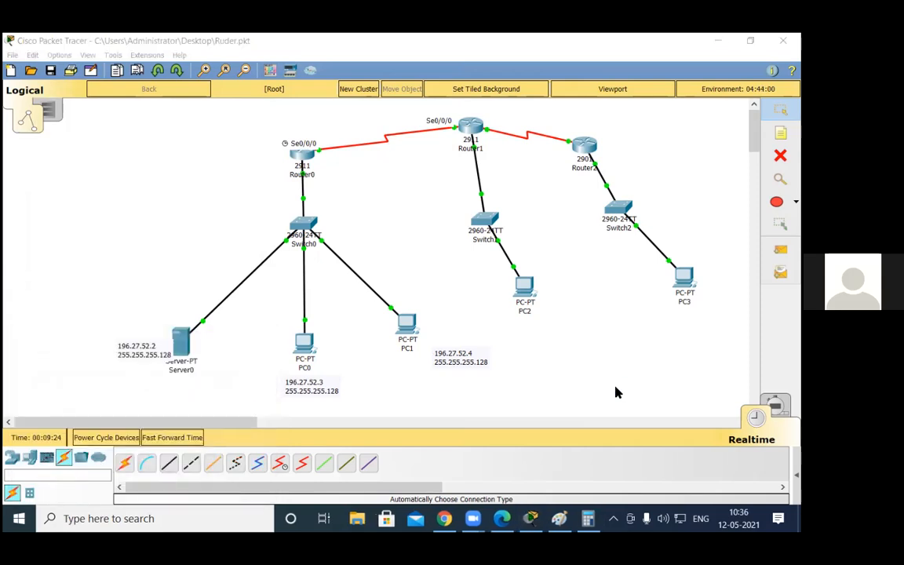
pyautogui.write('20,000')
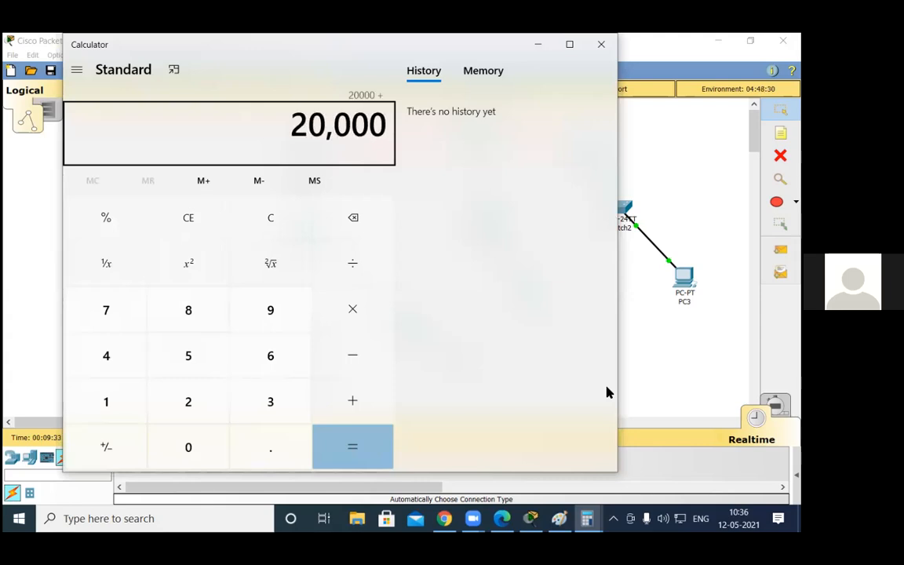
pyautogui.write('0+20000+')
pyautogui.write('100')
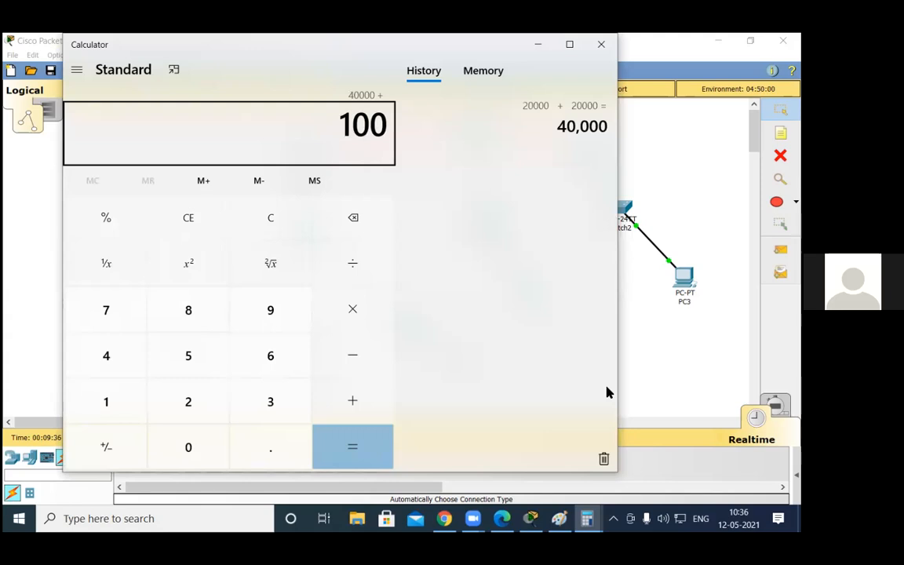
pyautogui.write('+')
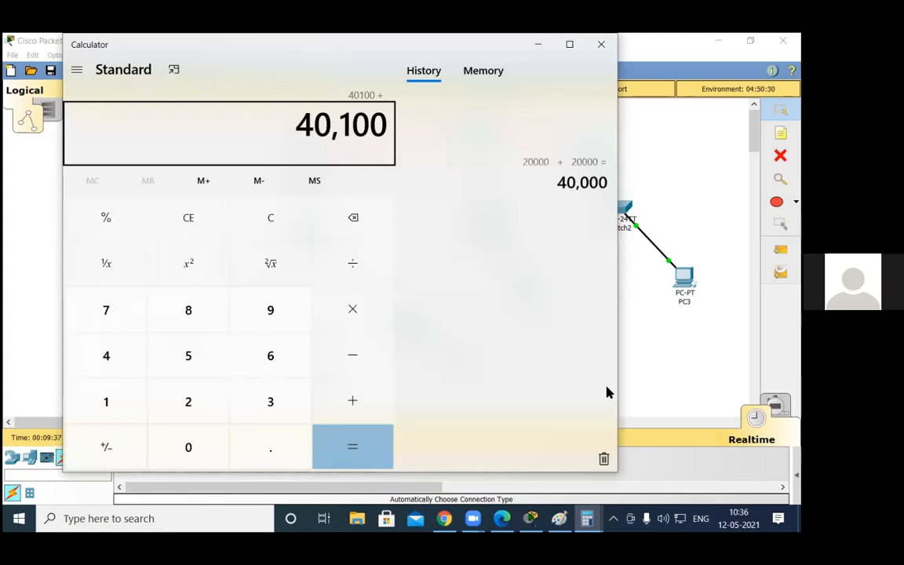
pyautogui.write('10')
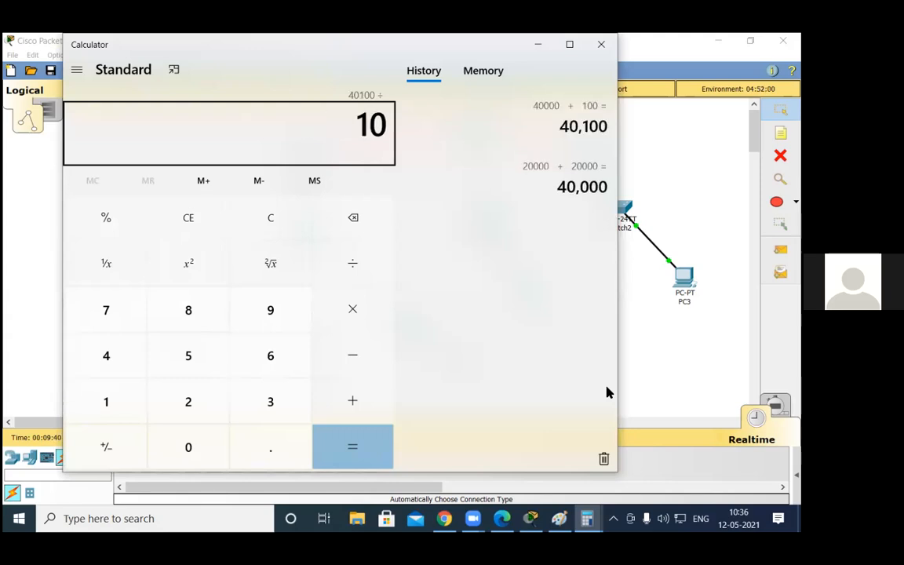
# Step: Calculate the delay part of the EIGRP metric by dividing the delay sum by 10 and multiplying the quotient by 256
pyautogui.press('Return')
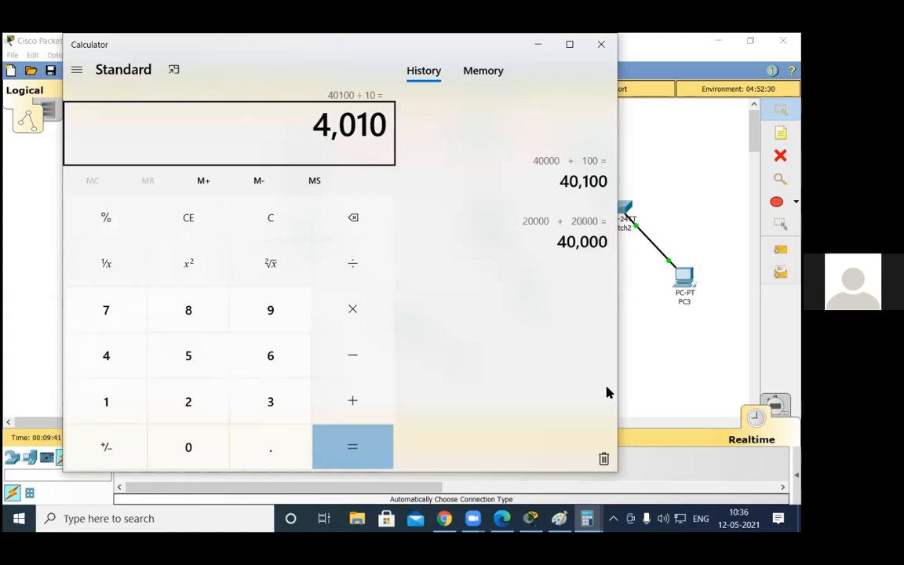
pyautogui.write('*25')
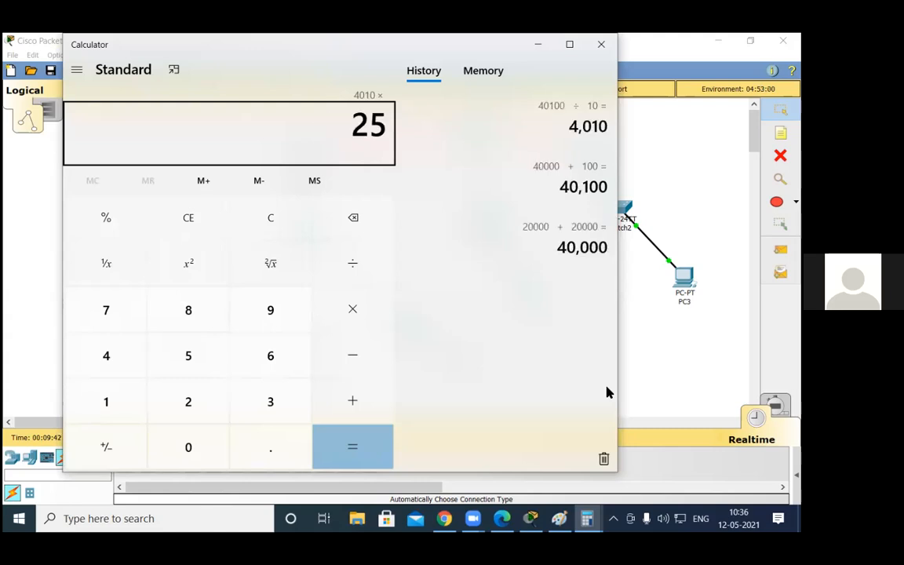
pyautogui.write('6')
pyautogui.press('Return')
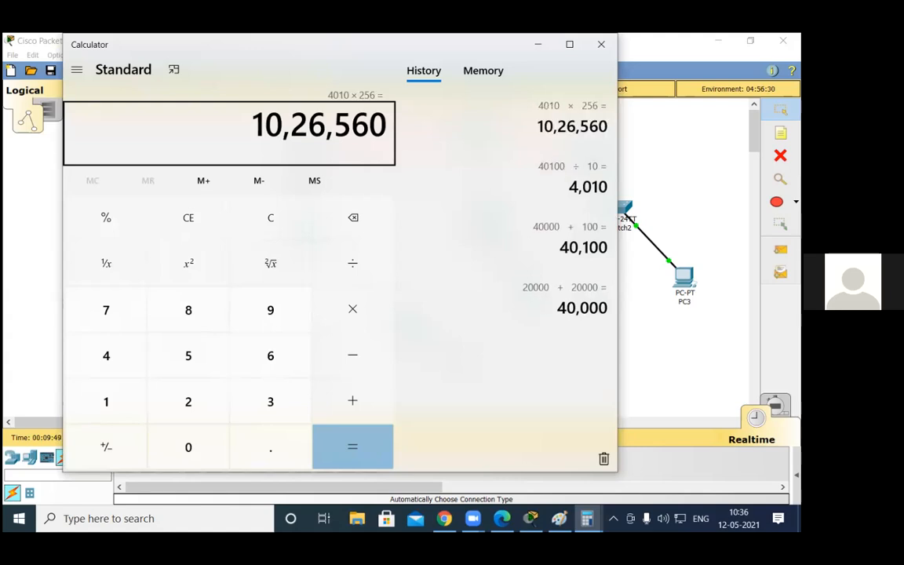
# Step: Look through the Windows Run dialog's history for the noted bandwidth value and return to the Calculator
pyautogui.hotkey('alt', 'Tab')
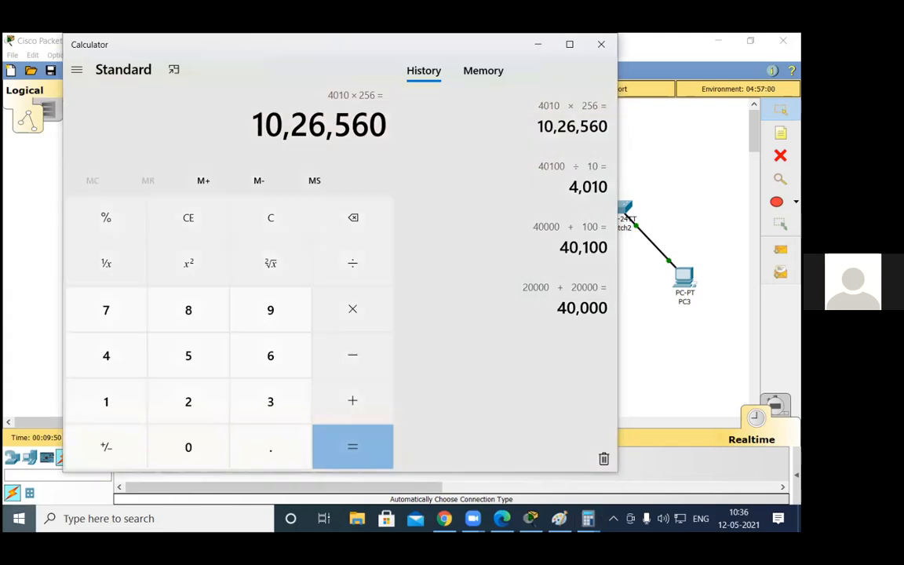
pyautogui.press('super')
pyautogui.click(423, 273)
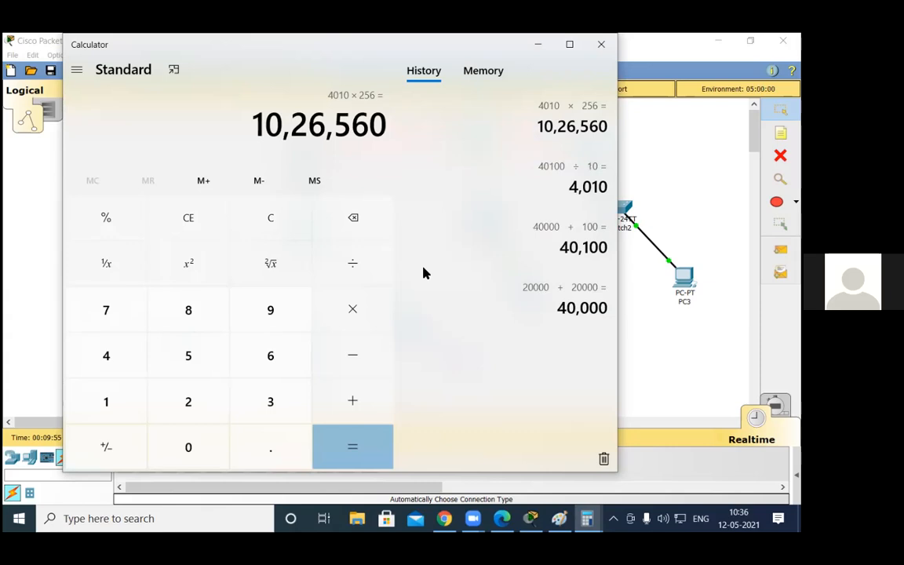
pyautogui.press('super+r')
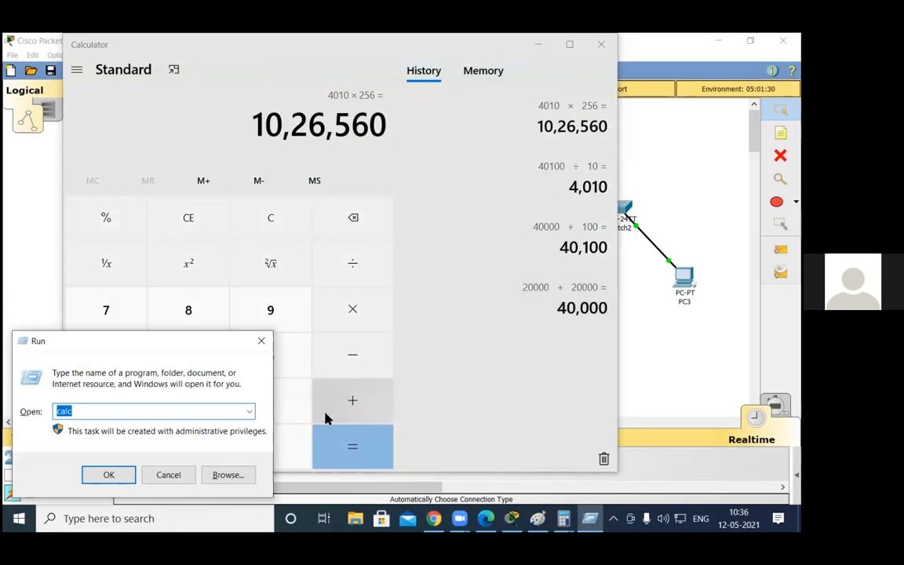
pyautogui.click(249, 411)
pyautogui.click(409, 153)
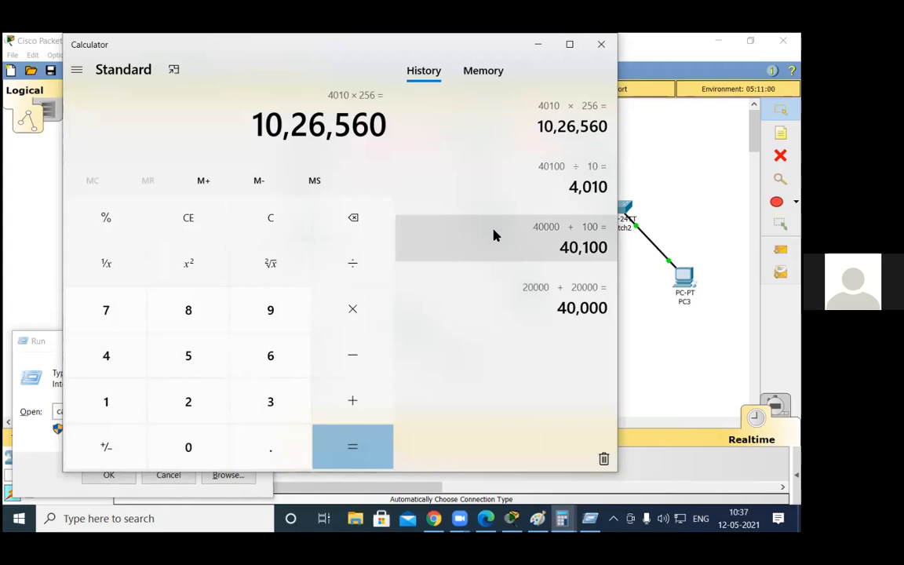
pyautogui.press('Escape')
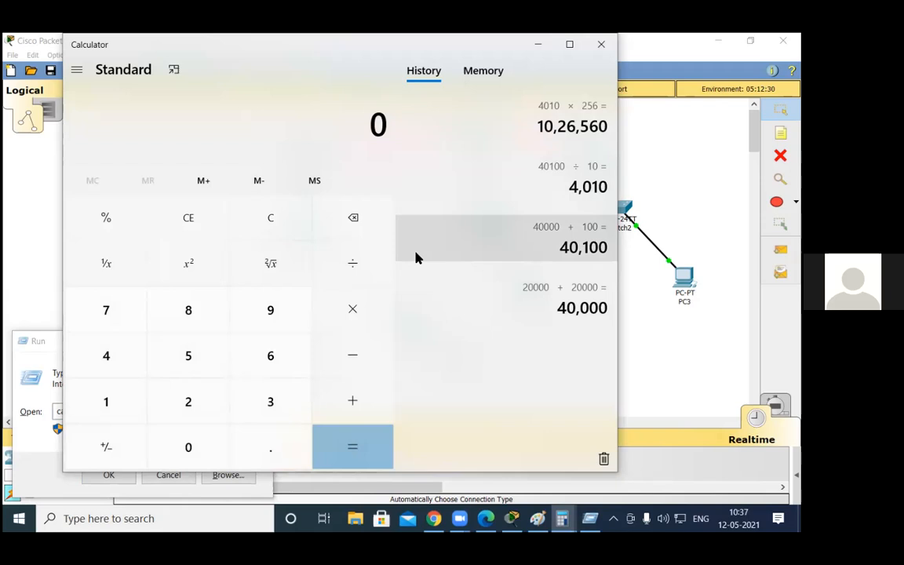
pyautogui.write('100000')
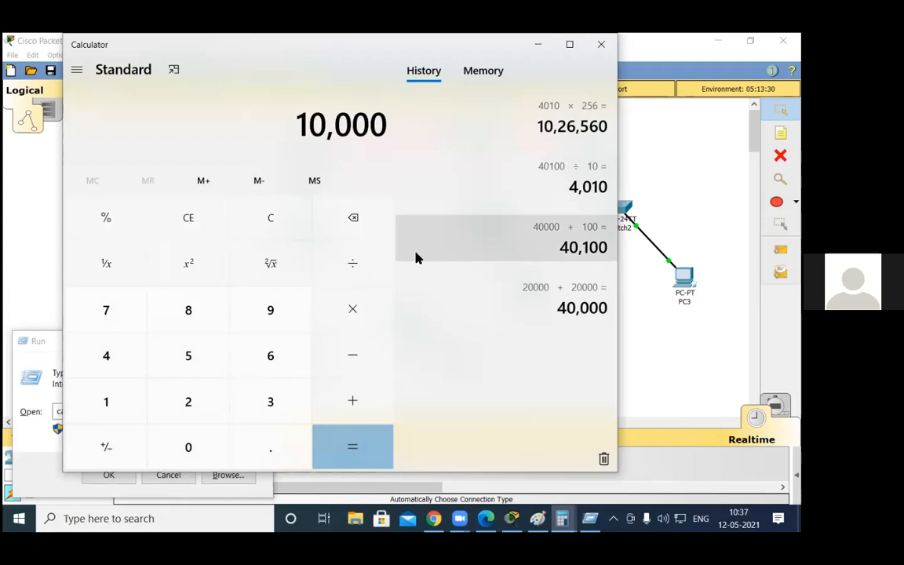
pyautogui.write('00')
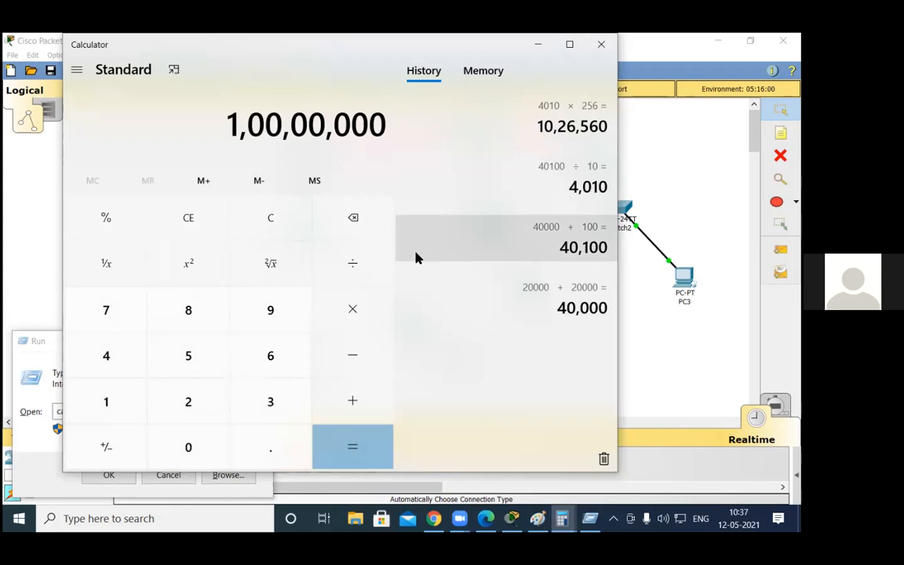
pyautogui.write('/256')
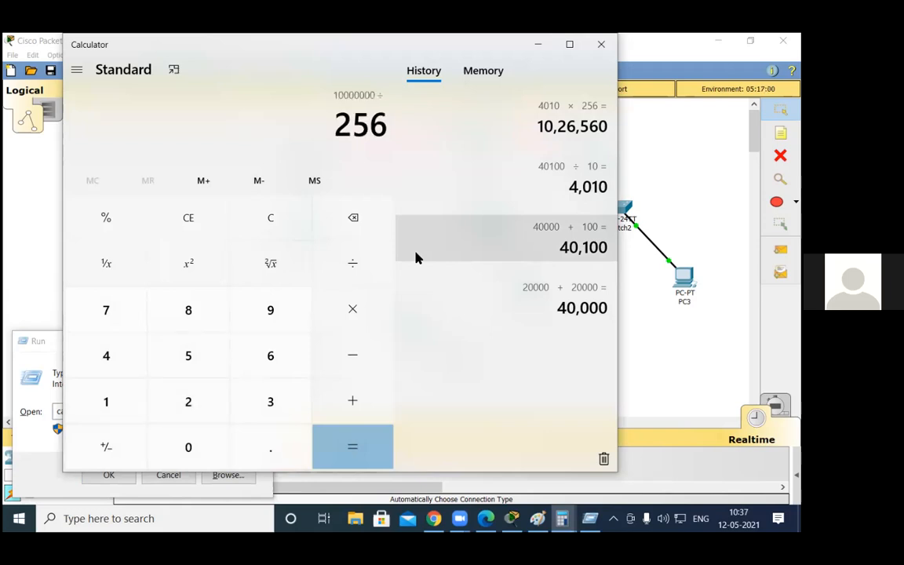
pyautogui.press('Return')
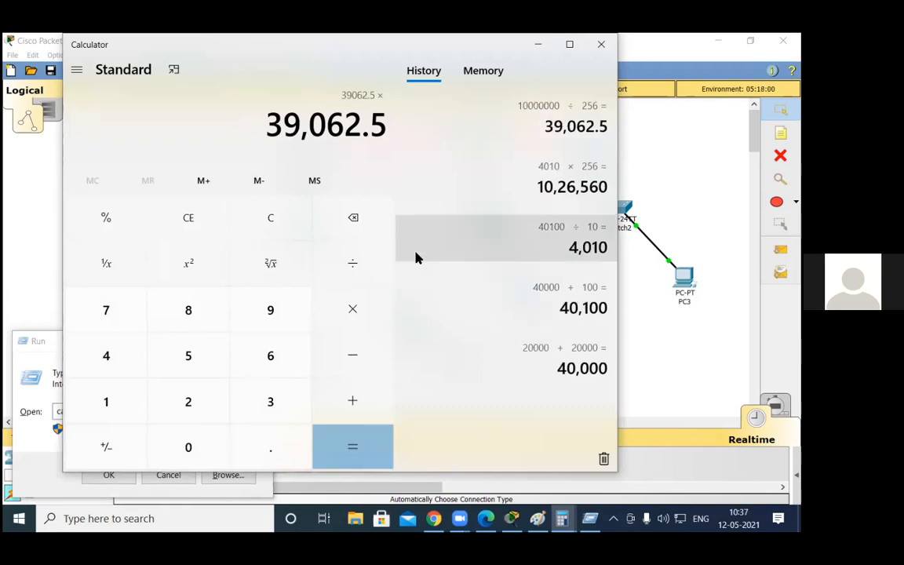
pyautogui.press('Escape')
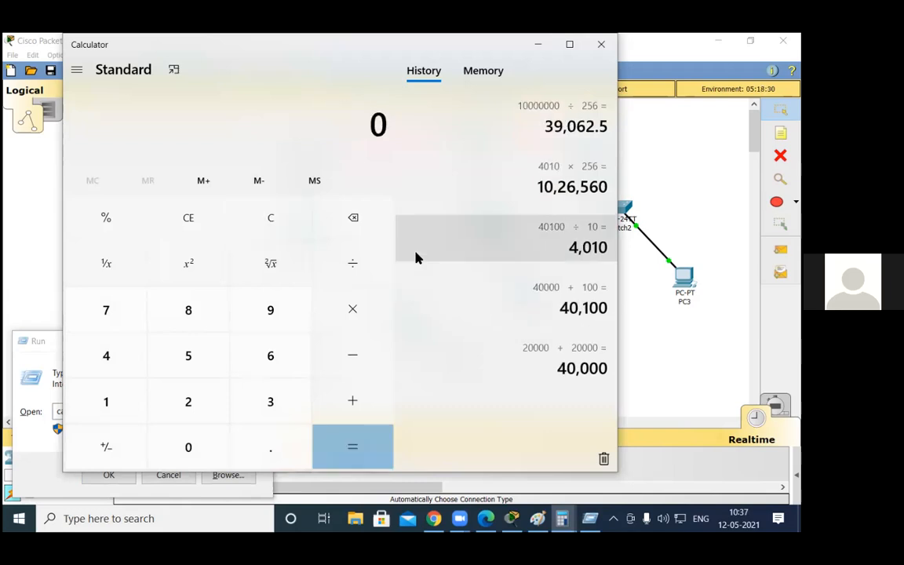
# Step: Recalculate the bandwidth part of the metric by dividing 10000000 by 1544 and multiplying the quotient by 256
pyautogui.write('100000')
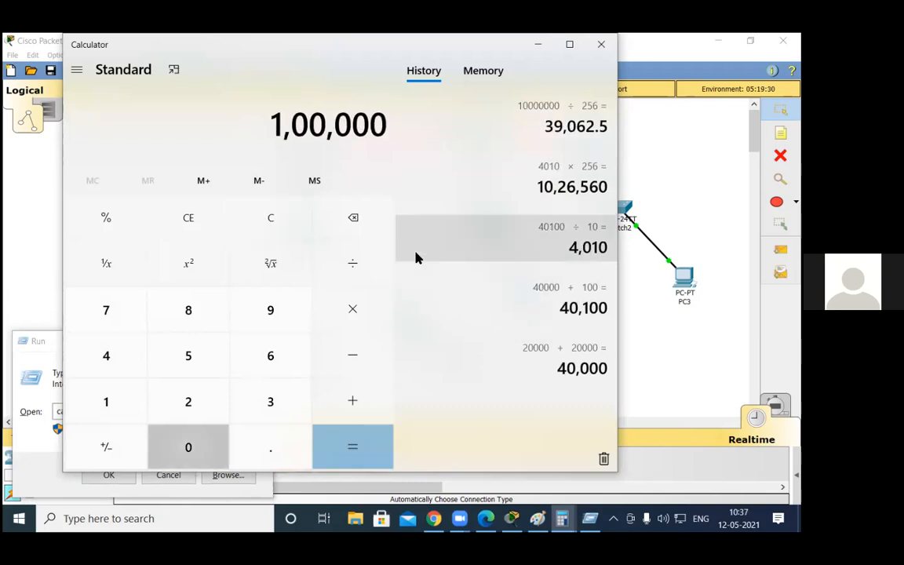
pyautogui.write('00/1')
pyautogui.write('544')
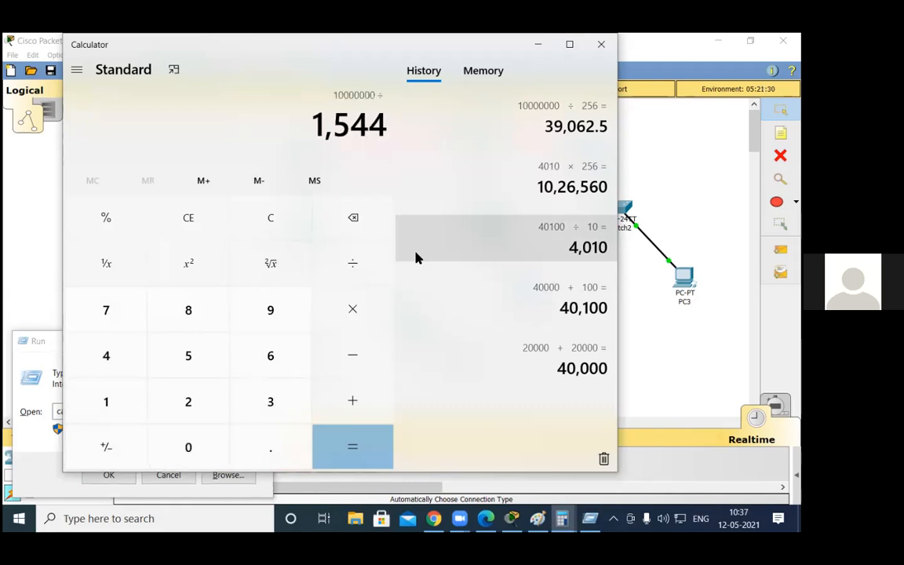
pyautogui.write('*256')
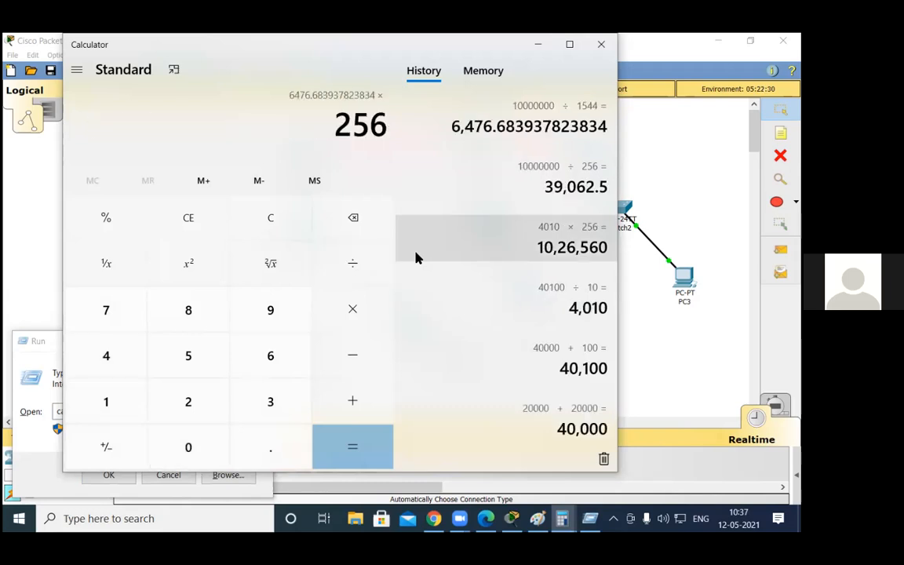
pyautogui.press('Return')
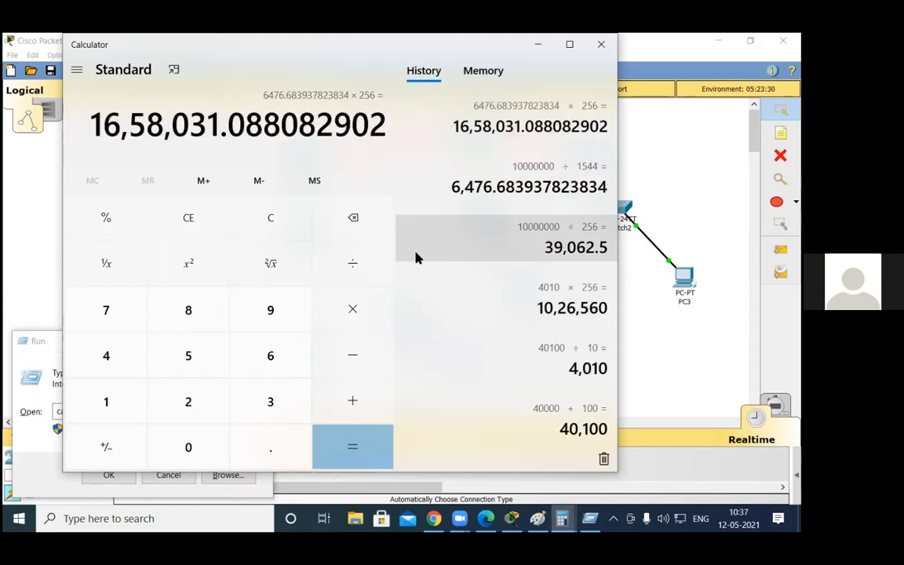
# Step: Add the delay part of 1026560 to the bandwidth part to get the total EIGRP metric
pyautogui.write('+')
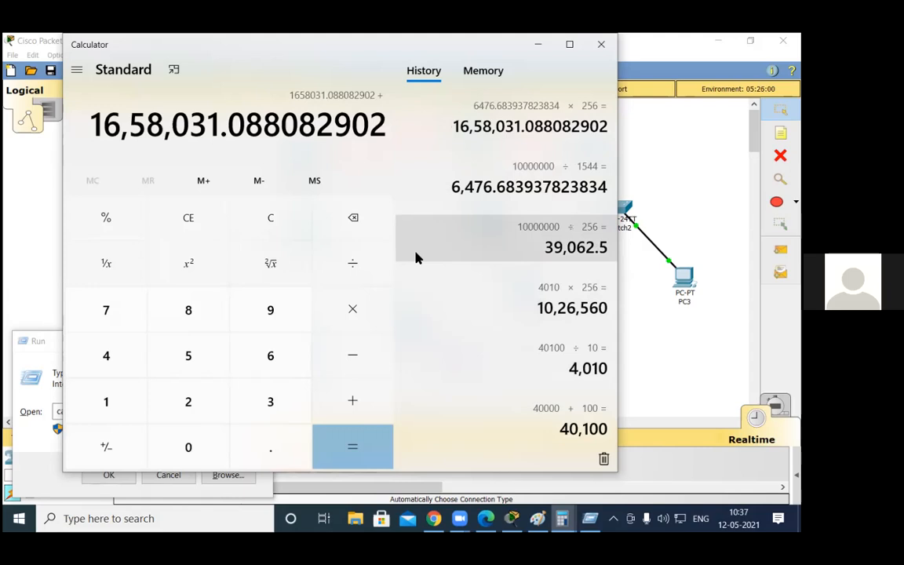
pyautogui.write('10')
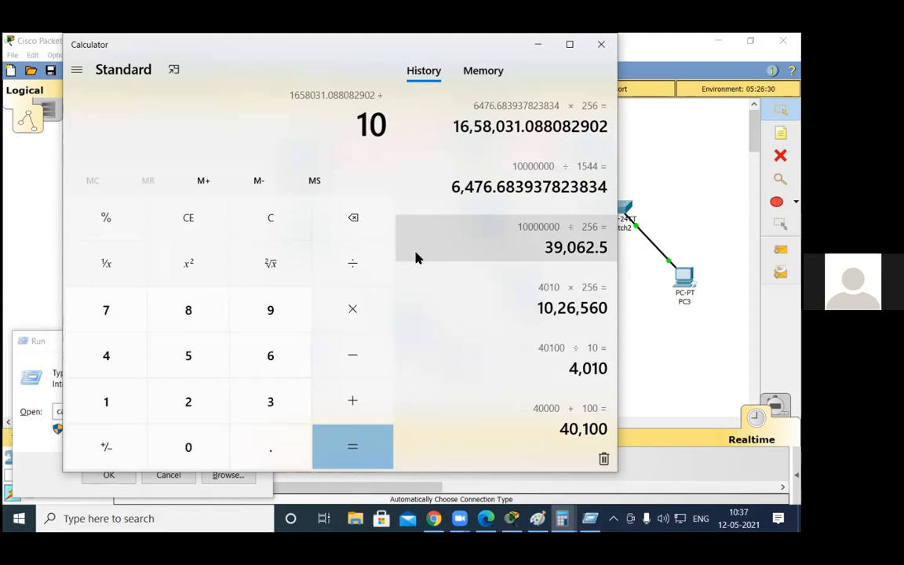
pyautogui.write('26560')
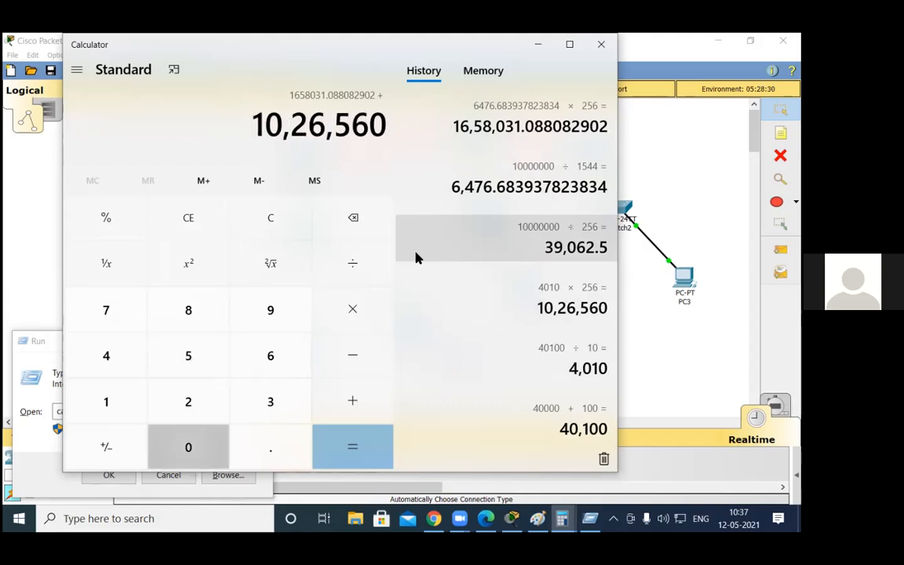
pyautogui.press('Return')
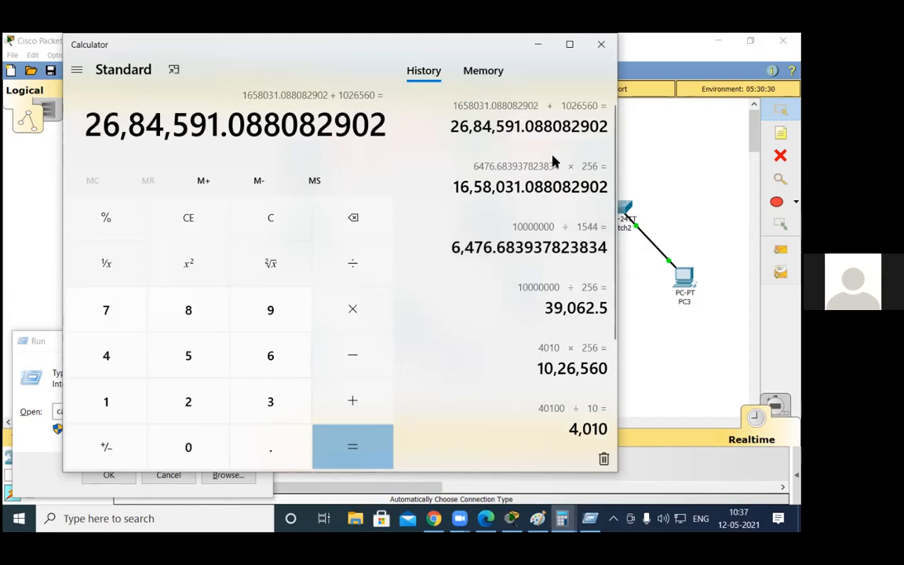
# Step: Switch to Packet Tracer, highlight the metric of the 192.168.1.0/24 route in Router2's routing table for comparison, and close the router window
pyautogui.hotkey('alt', 'Tab')
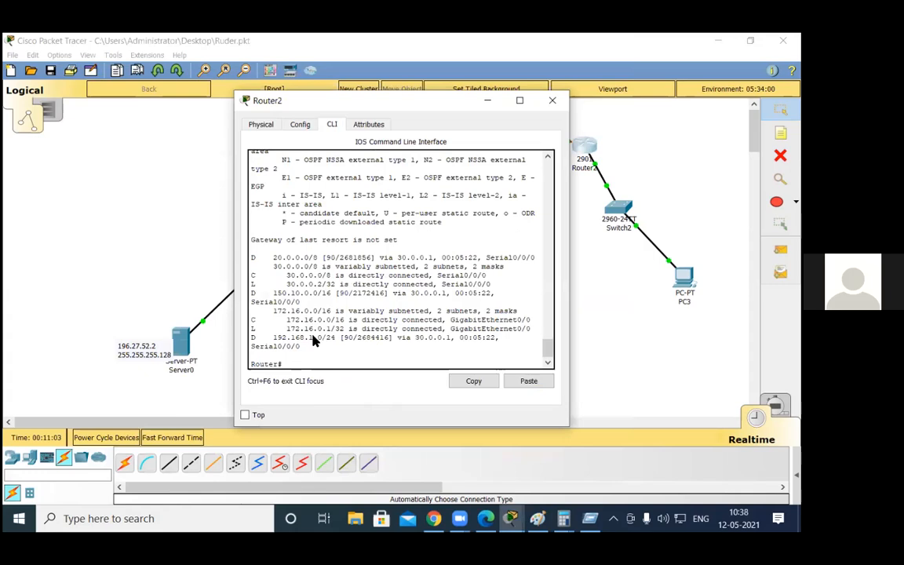
pyautogui.moveTo(313, 337); pyautogui.dragTo(408, 339)
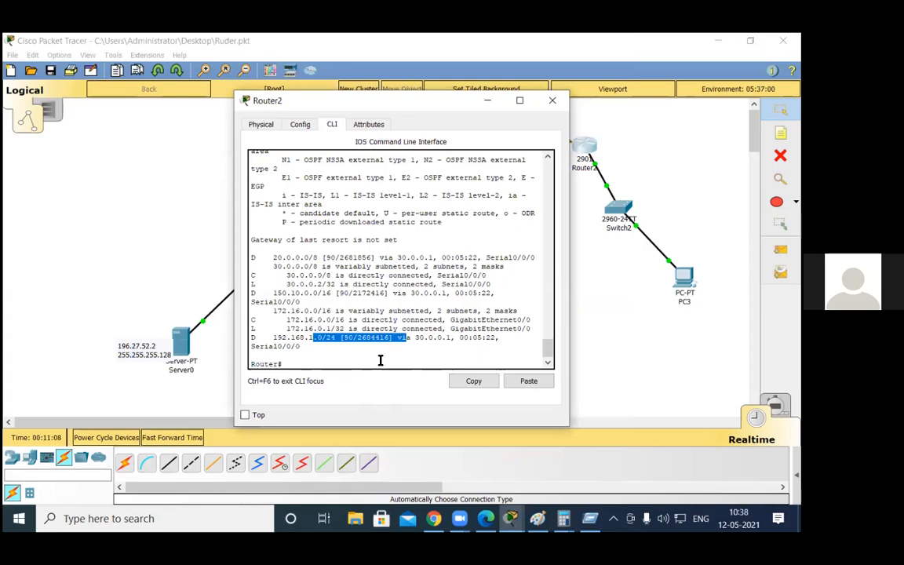
pyautogui.click(506, 100)
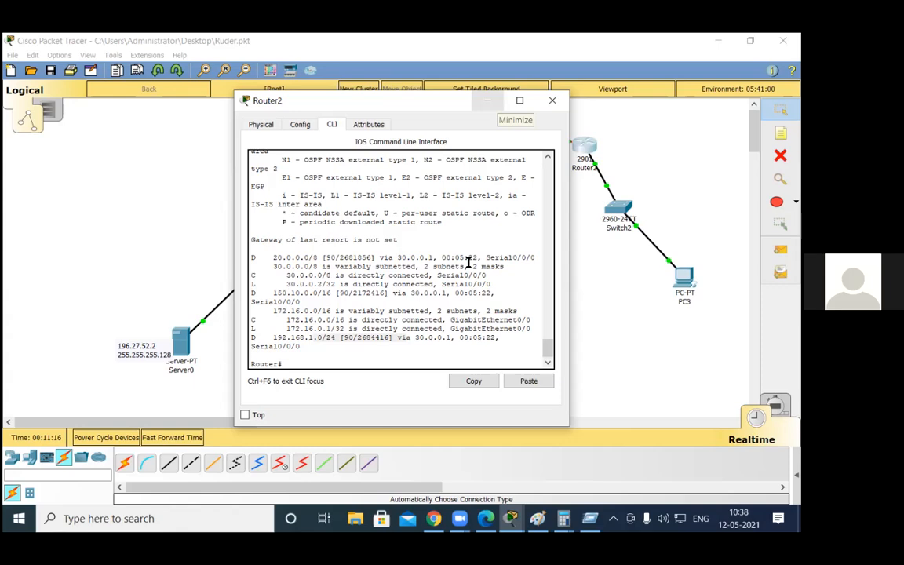
pyautogui.moveTo(357, 336); pyautogui.dragTo(380, 360)
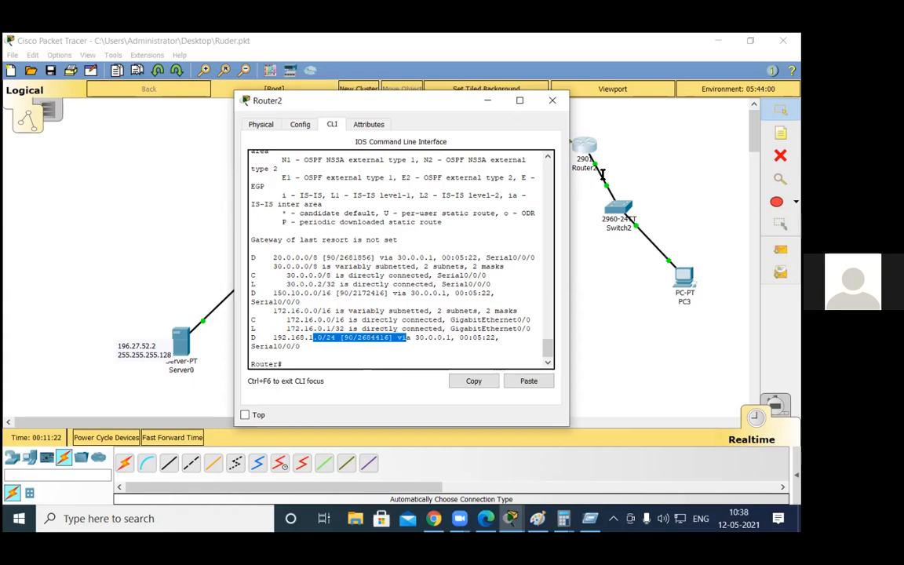
pyautogui.click(444, 344)
pyautogui.click(553, 100)
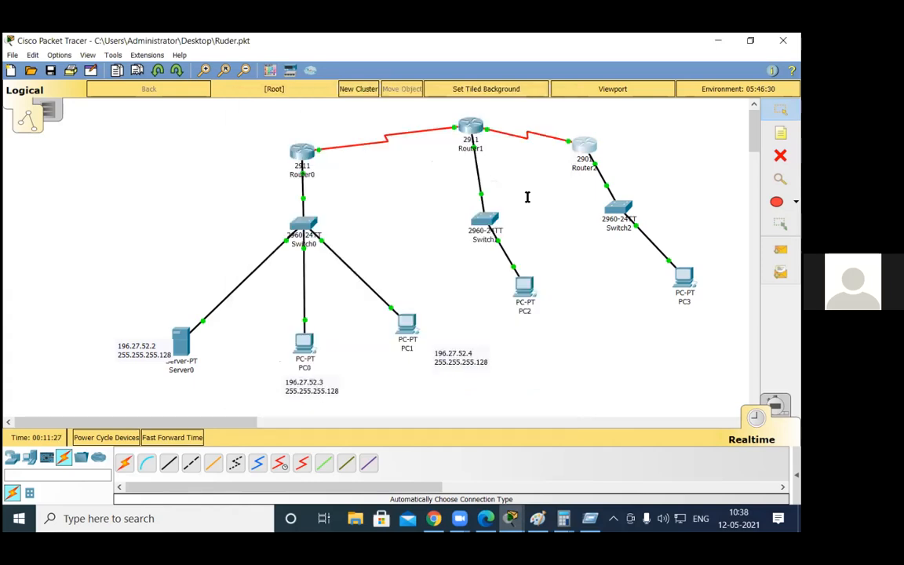
# Step: Reopen Router2's command line, display its EIGRP neighbors with "sh ip eigrp neighbors" and enlarge the window to read the table
pyautogui.click(581, 151)
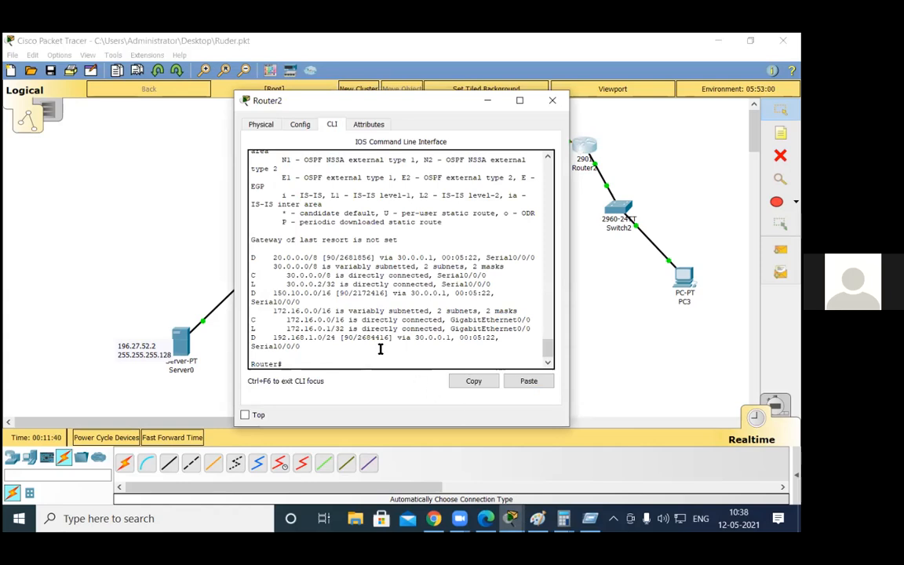
pyautogui.press('Return')
pyautogui.press('Return')
pyautogui.write('sh ip eig')
pyautogui.press('Tab')
pyautogui.write('nei')
pyautogui.press('Tab')
pyautogui.press('Return')
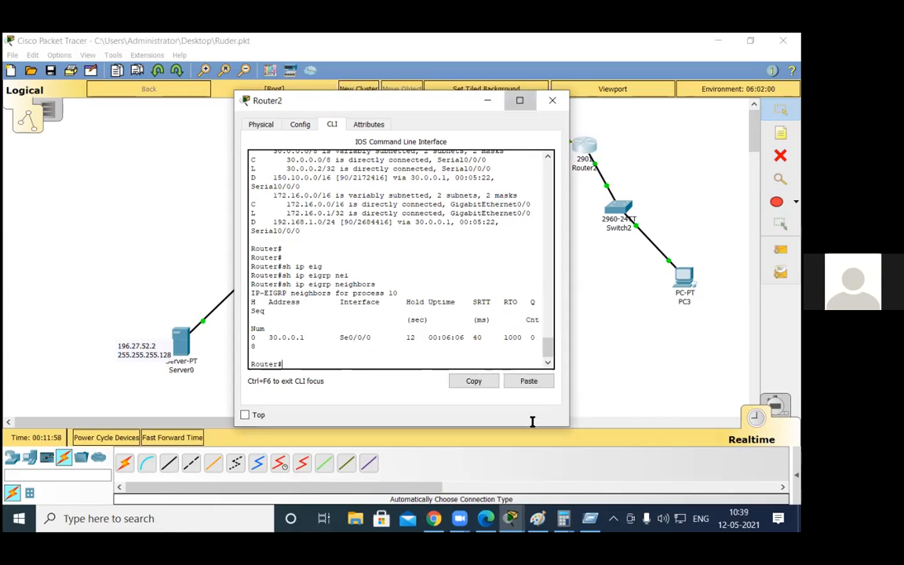
pyautogui.click(519, 101)
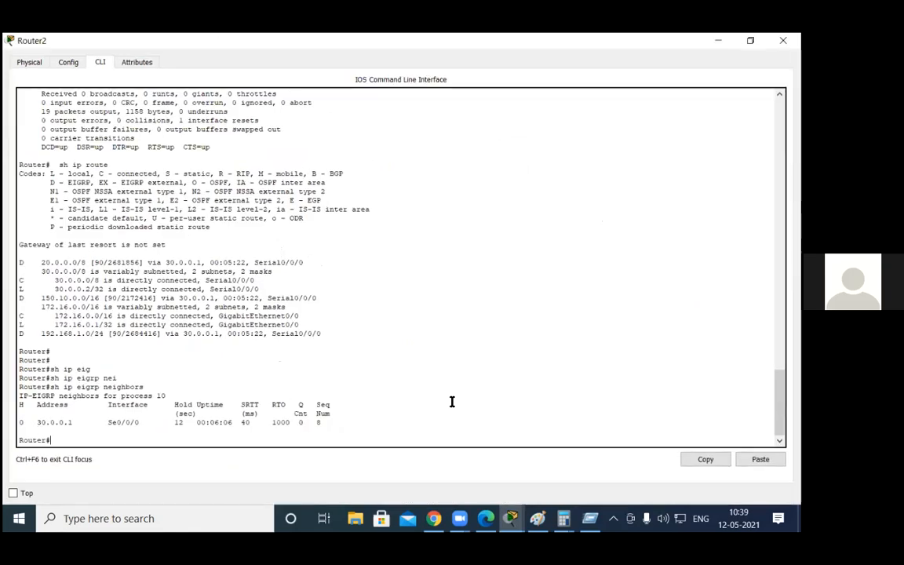
# Step: Display Router2's EIGRP topology table with "sh ip eigrp topology" and minimize the router window after reading it
pyautogui.write('sh ip eig')
pyautogui.press('Tab')
pyautogui.write('to')
pyautogui.press('Tab')
pyautogui.press('Return')
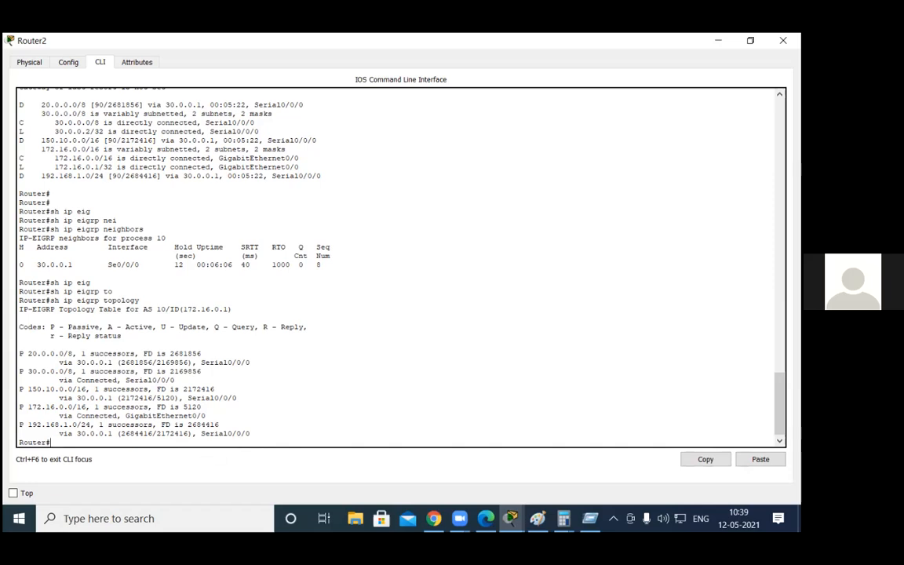
pyautogui.click(718, 40)
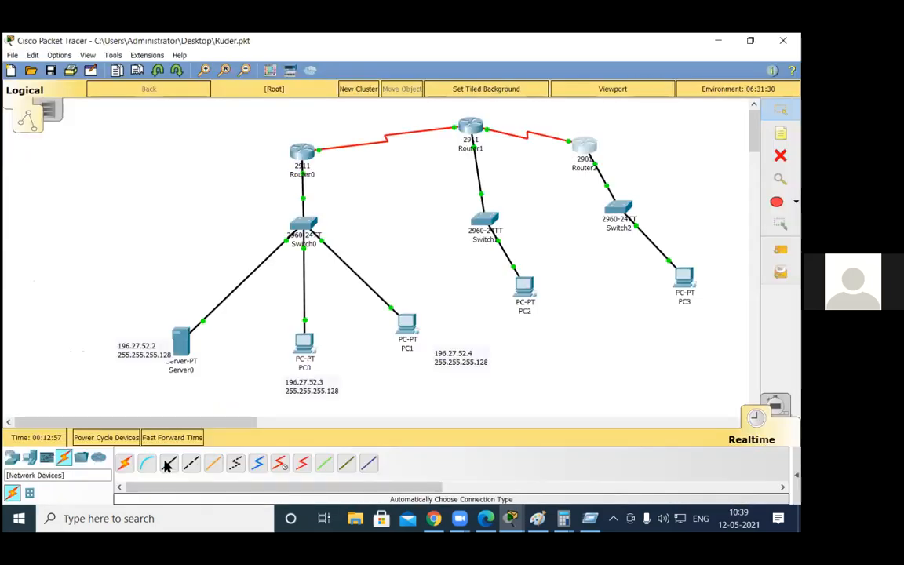
# Step: Page through the pending output in Router0's command line, and cable Router0's Serial0/0/1 to Router2's Serial0/0/1 with a serial link
pyautogui.click(167, 464)
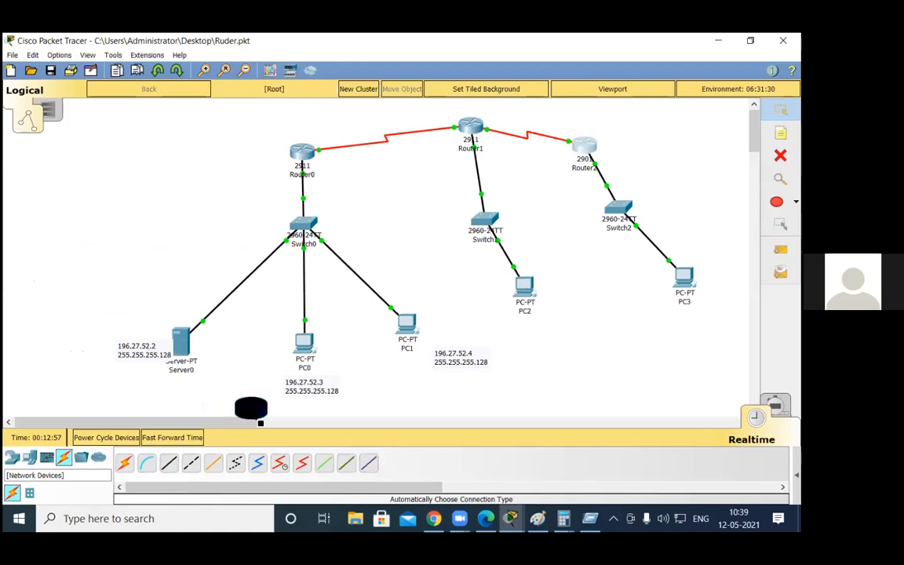
pyautogui.click(12, 457)
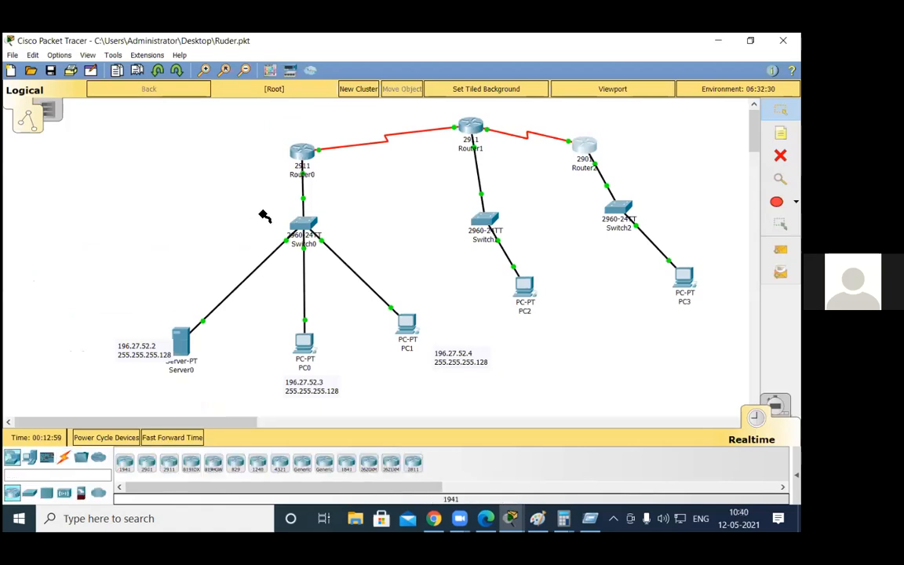
pyautogui.click(299, 155)
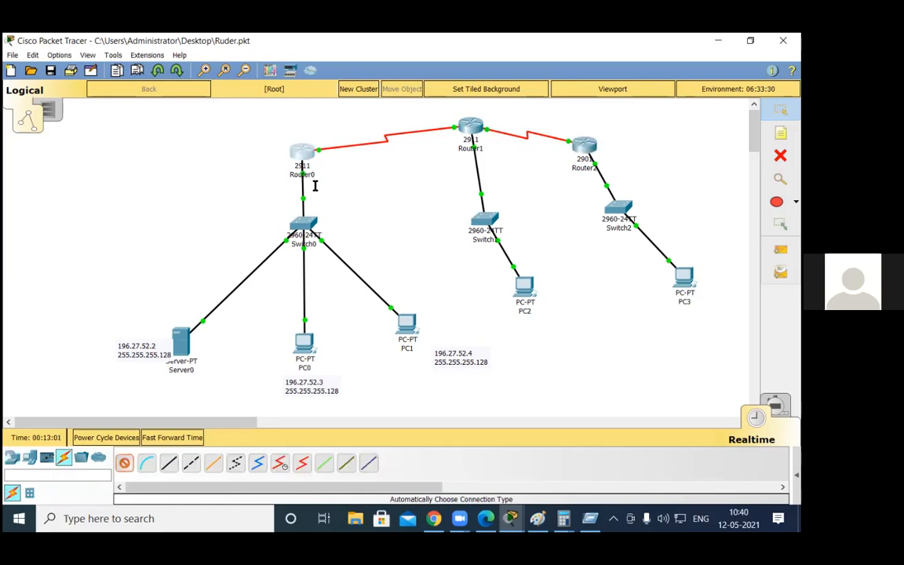
pyautogui.click(303, 153)
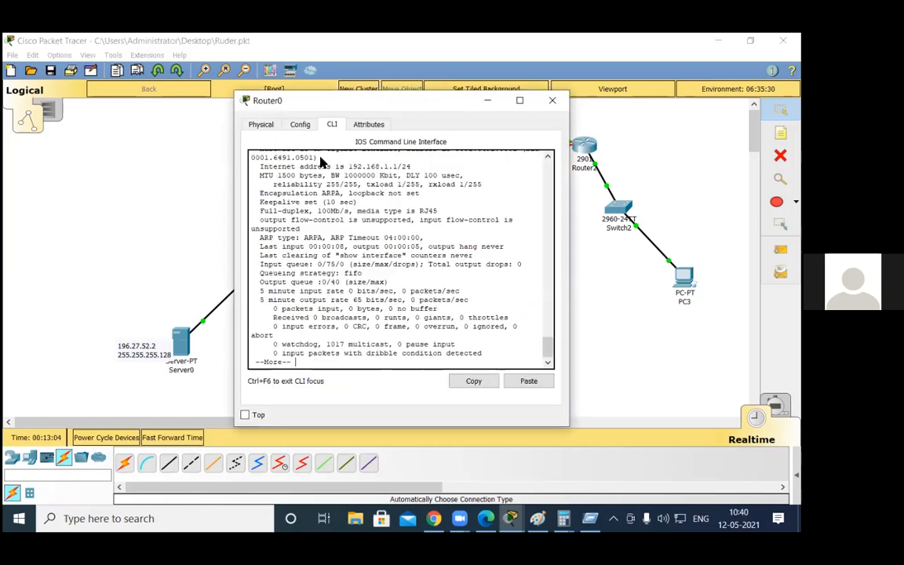
pyautogui.press('Return')
pyautogui.press('Return')
pyautogui.press('Return')
pyautogui.press('Return')
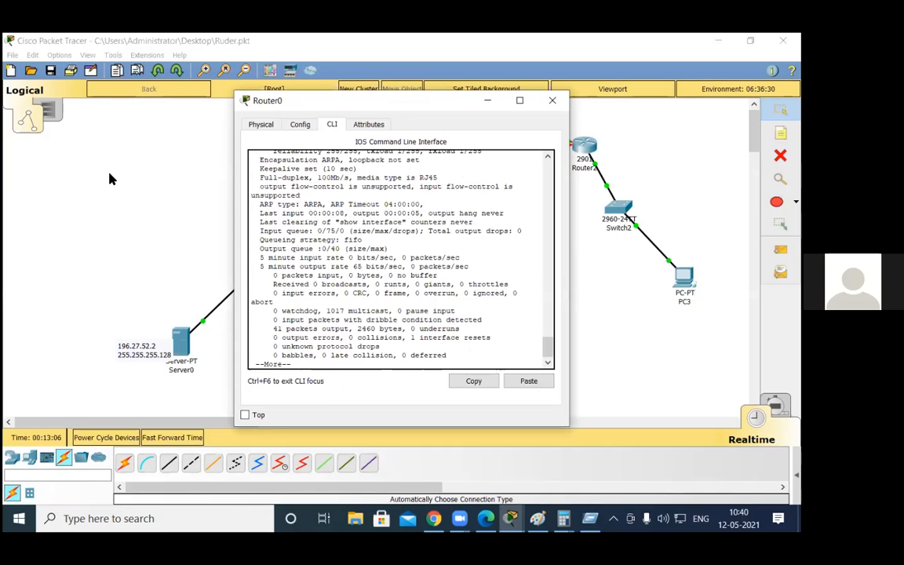
pyautogui.press('space')
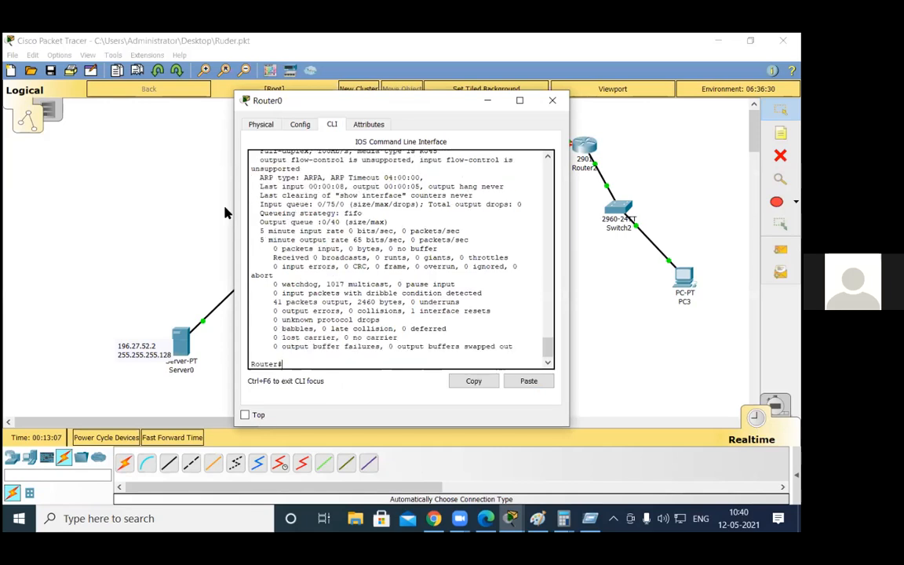
pyautogui.click(33, 88)
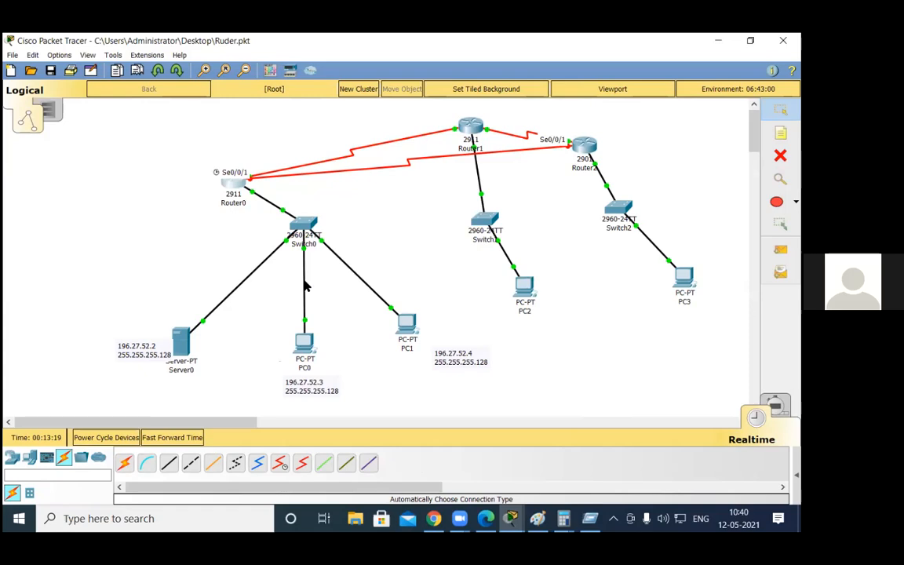
# Step: Enable Serial0/0/1 on Router0 with IP address 50.0.0.1 and mask 255.0.0.0, and return to global configuration mode
pyautogui.click(239, 185)
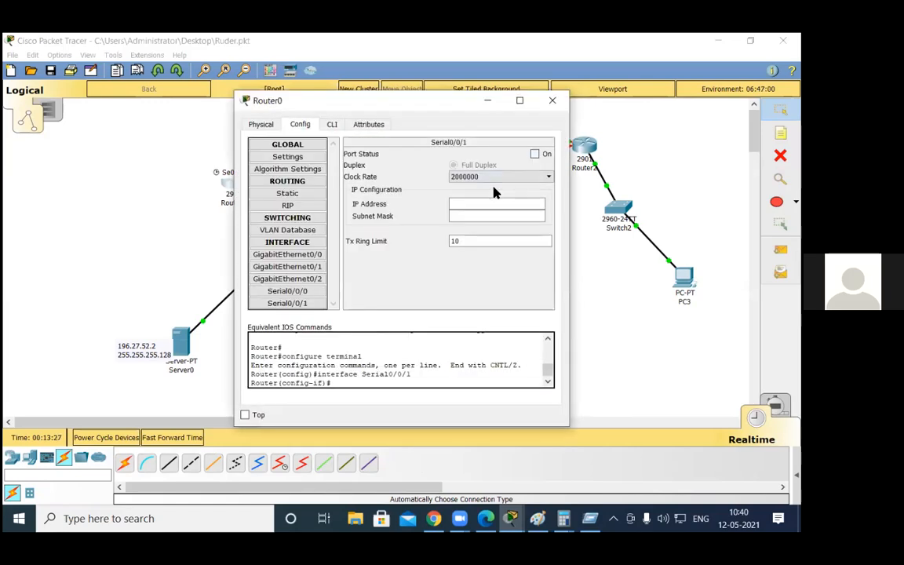
pyautogui.click(535, 155)
pyautogui.click(476, 203)
pyautogui.write('50.0.0.1 255.0.0.0')
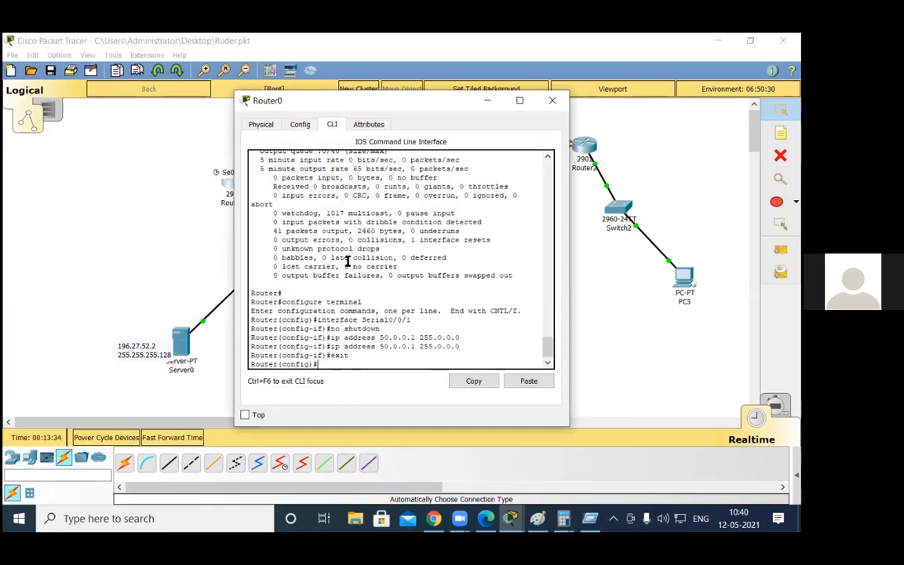
pyautogui.press('Return')
pyautogui.press('Return')
# Step: Add network 50.0.0.0 to EIGRP 10 on Router0 and return to the topology workspace
pyautogui.write('router e')
pyautogui.press('Tab')
pyautogui.write('10')
pyautogui.press('Return')
pyautogui.write('net 50')
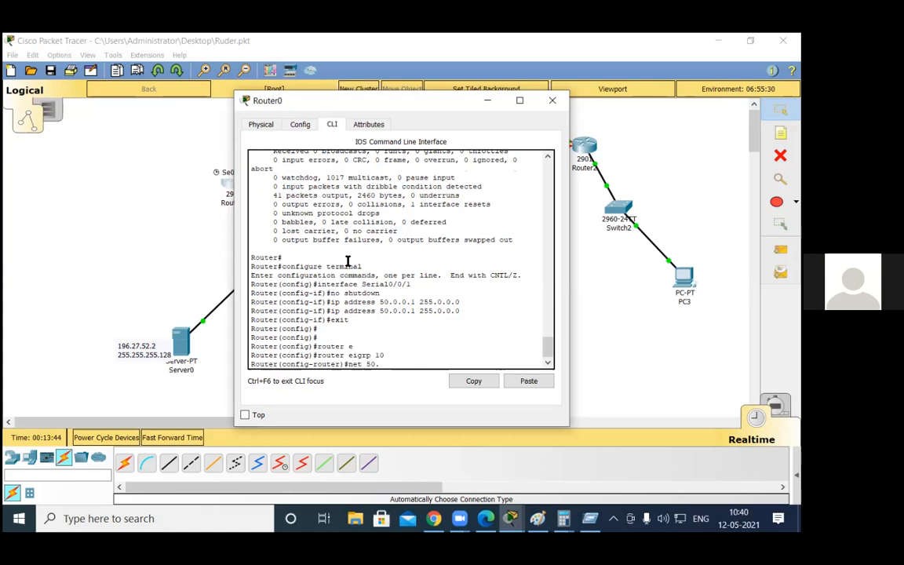
pyautogui.write('.0.0.0')
pyautogui.press('Return')
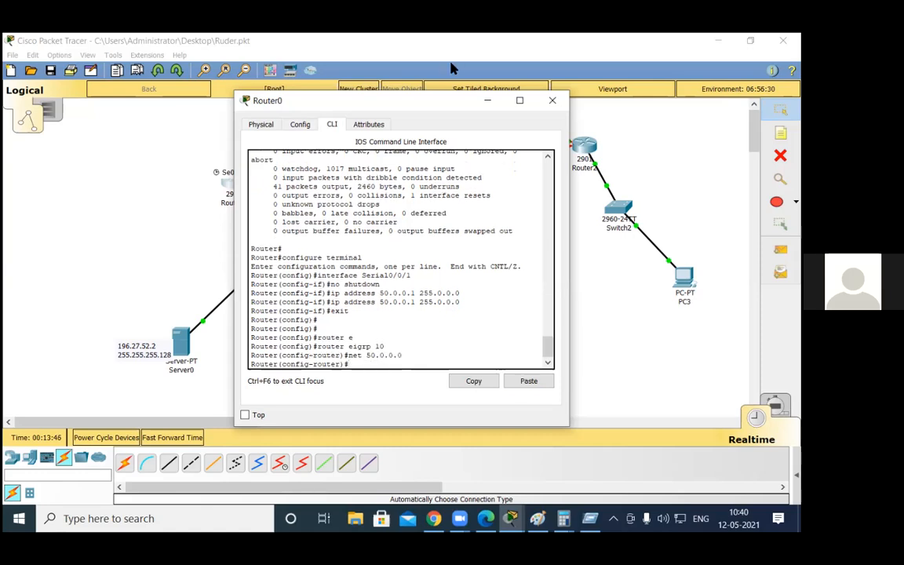
pyautogui.click(73, 83)
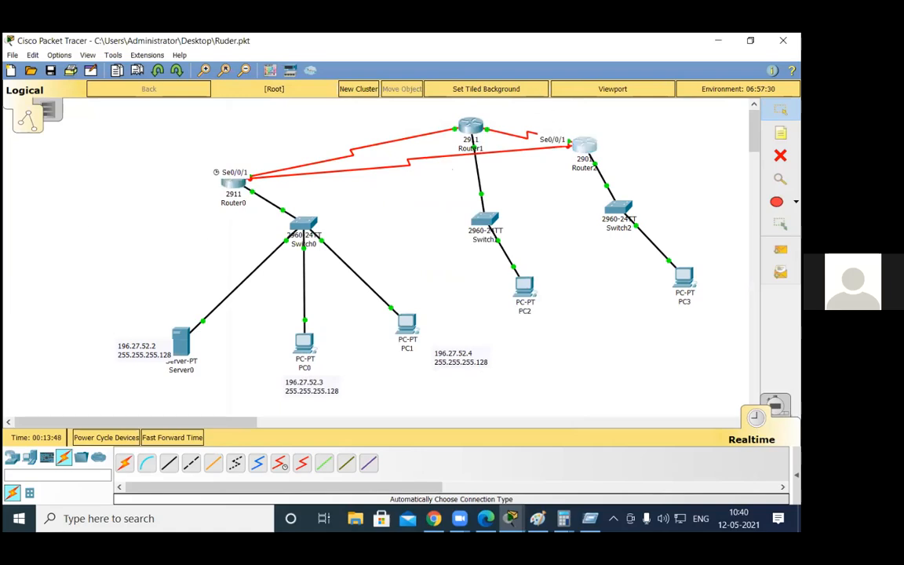
# Step: Enable Serial0/0/1 on Router2 with IP address 50.0.0.2 and mask 255.0.0.0, and return to global configuration mode
pyautogui.click(583, 145)
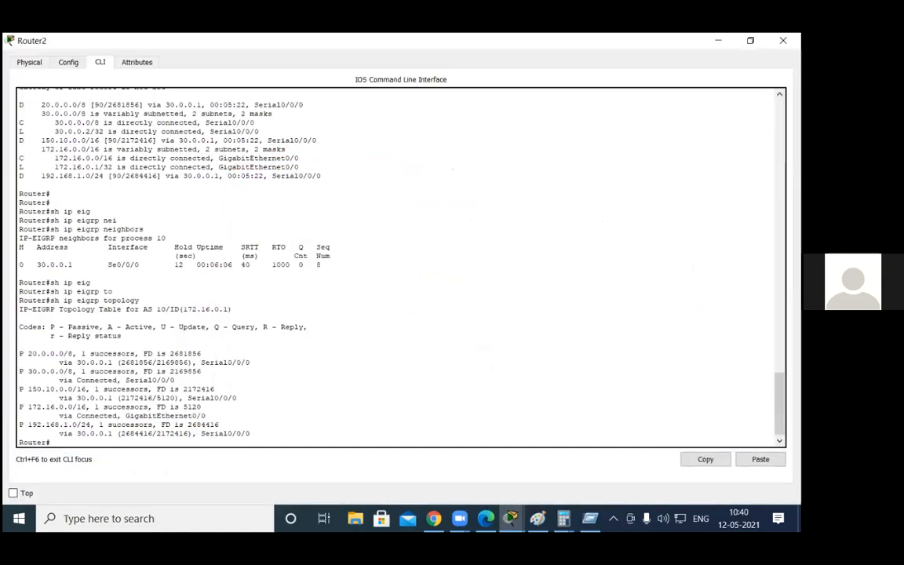
pyautogui.click(72, 62)
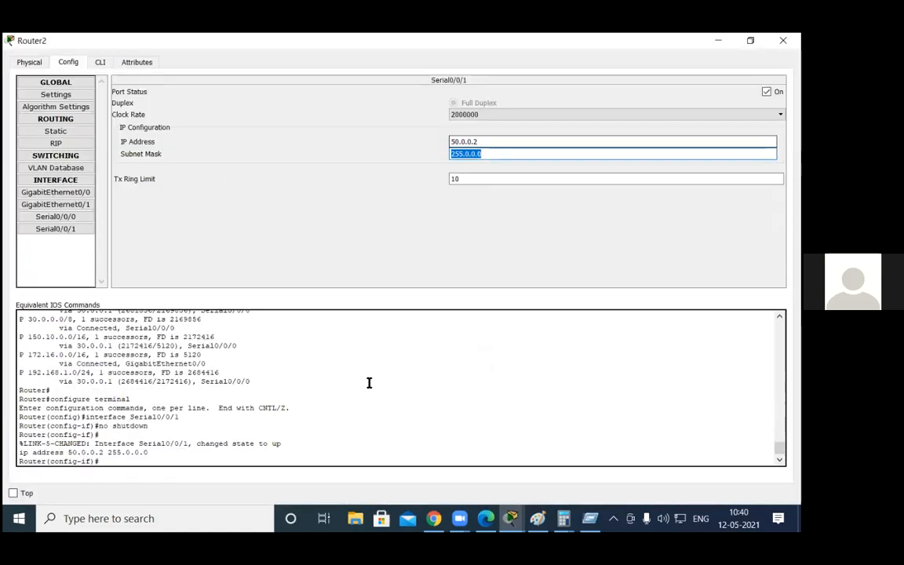
pyautogui.click(99, 62)
pyautogui.write('exit')
pyautogui.press('Return')
pyautogui.press('Return')
pyautogui.press('Return')
# Step: Add network 50.0.0.0 to EIGRP 10 on Router2 and leave configuration mode
pyautogui.write('rou')
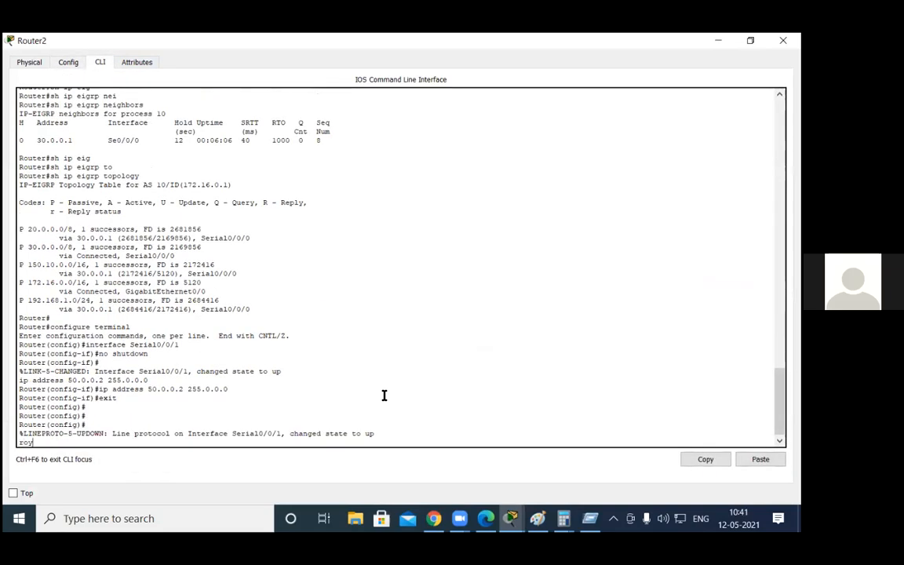
pyautogui.write('ter er(config)#')
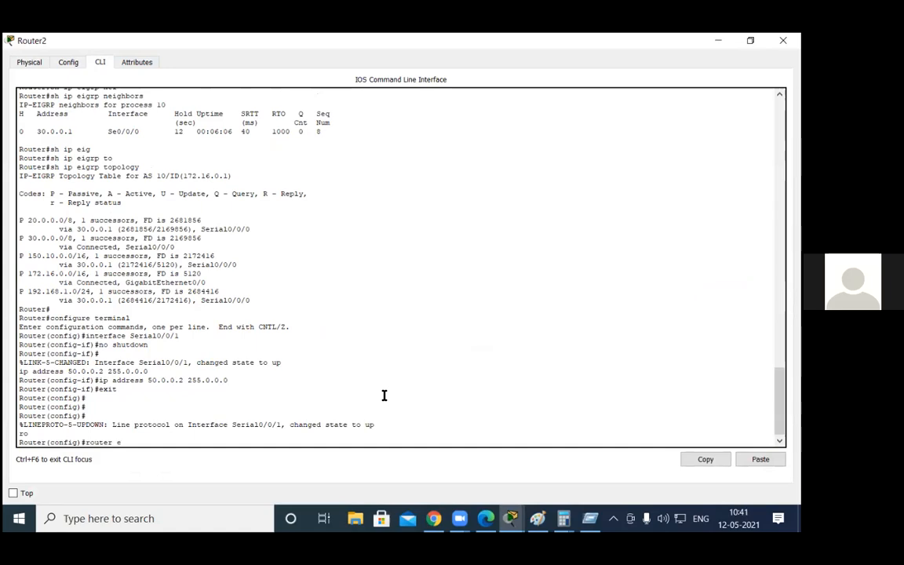
pyautogui.write('i')
pyautogui.press('Tab')
pyautogui.write('10')
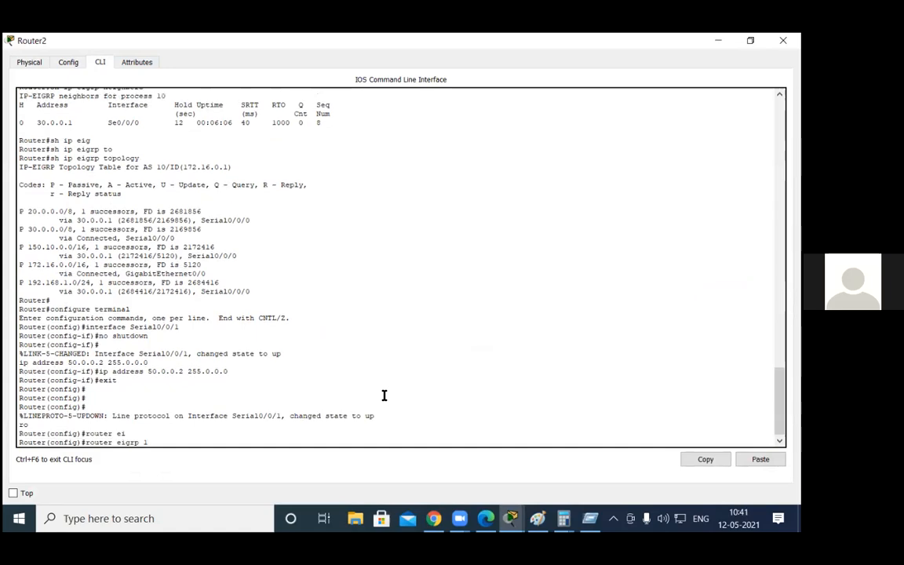
pyautogui.press('Return')
pyautogui.write('net 5')
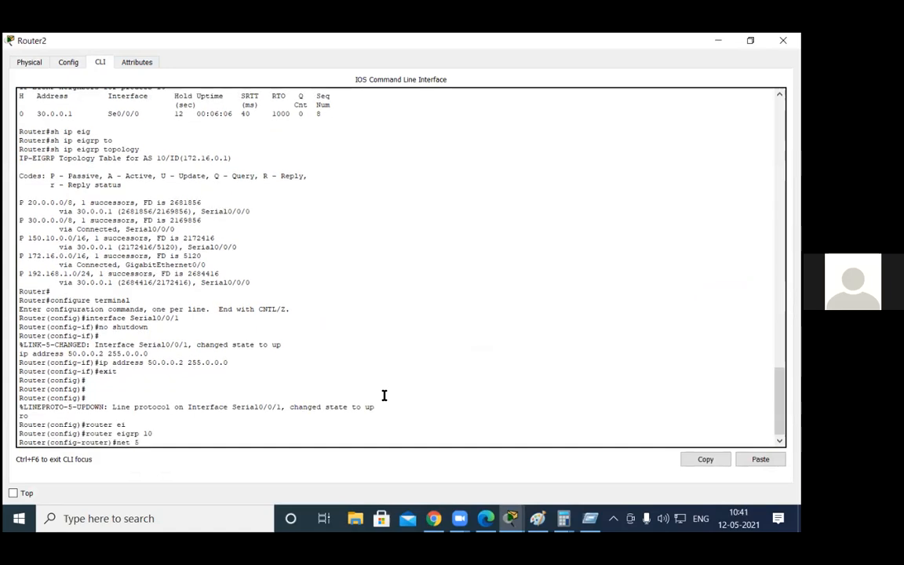
pyautogui.write('0.0.0.0')
pyautogui.press('Return')
pyautogui.press('Return')
pyautogui.press('Return')
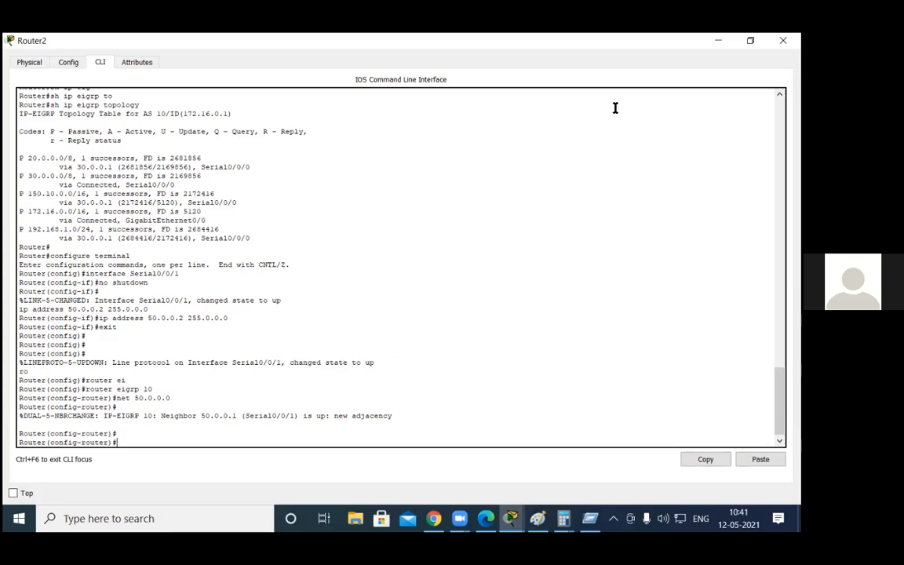
pyautogui.hotkey('ctrl', 'z')
pyautogui.press('Return')
pyautogui.press('Return')
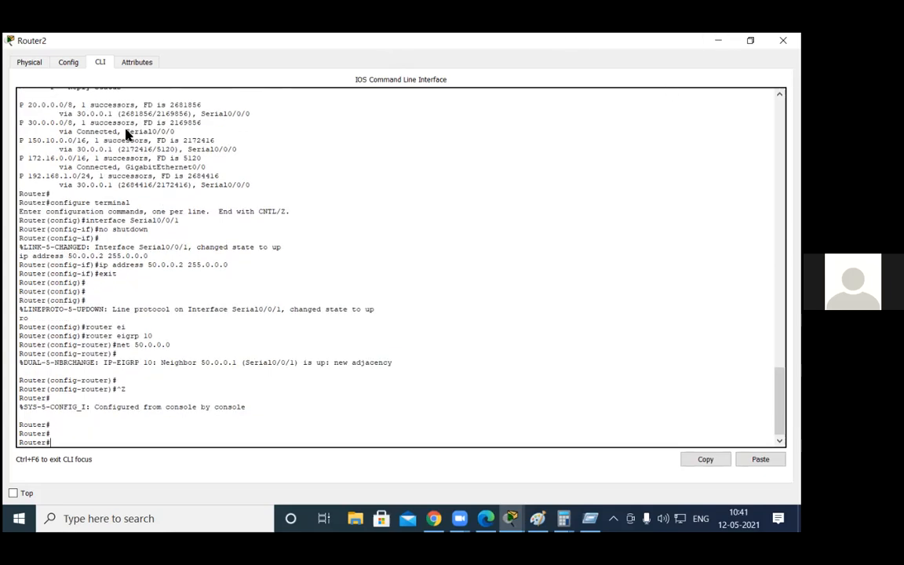
# Step: List Router2's EIGRP neighbors again with "sh ip eigrp neighbors" to check the adjacency over the new serial link
pyautogui.write('sh ip ei')
pyautogui.press('Tab')
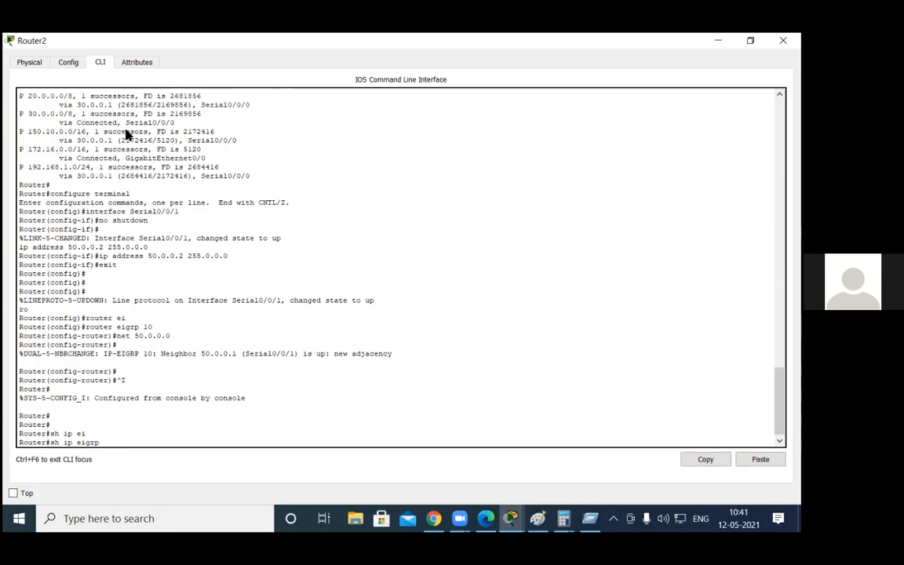
pyautogui.write('n')
pyautogui.press('Tab')
pyautogui.press('Return')
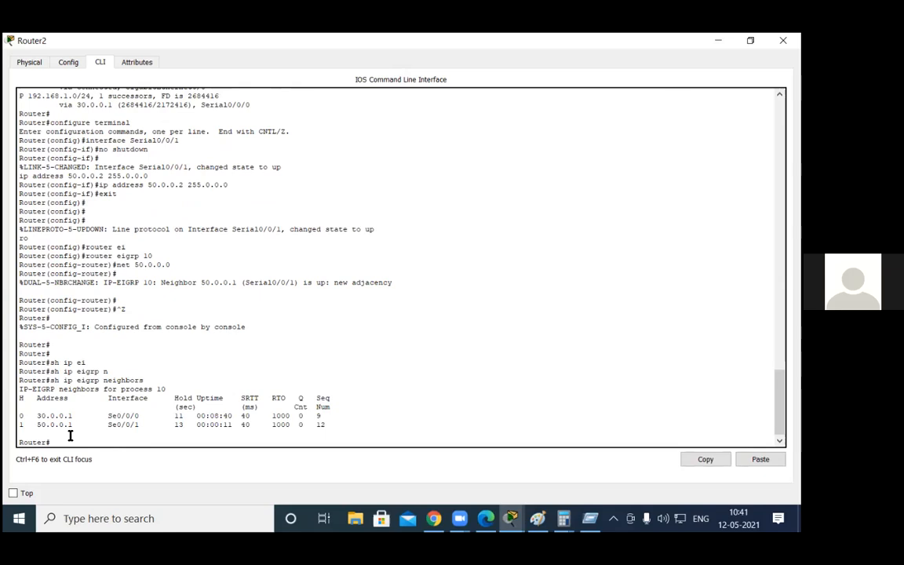
# Step: Redisplay Router2's EIGRP topology table with "sh ip eigrp topology" to examine the successors for each network
pyautogui.write('h ip eig')
pyautogui.press('Tab')
pyautogui.write('to')
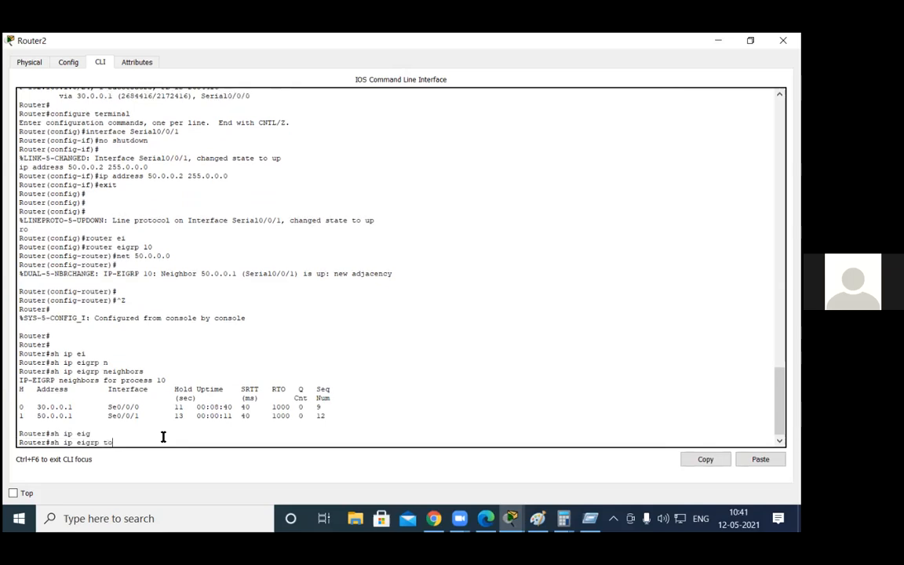
pyautogui.write('?')
pyautogui.press('Tab')
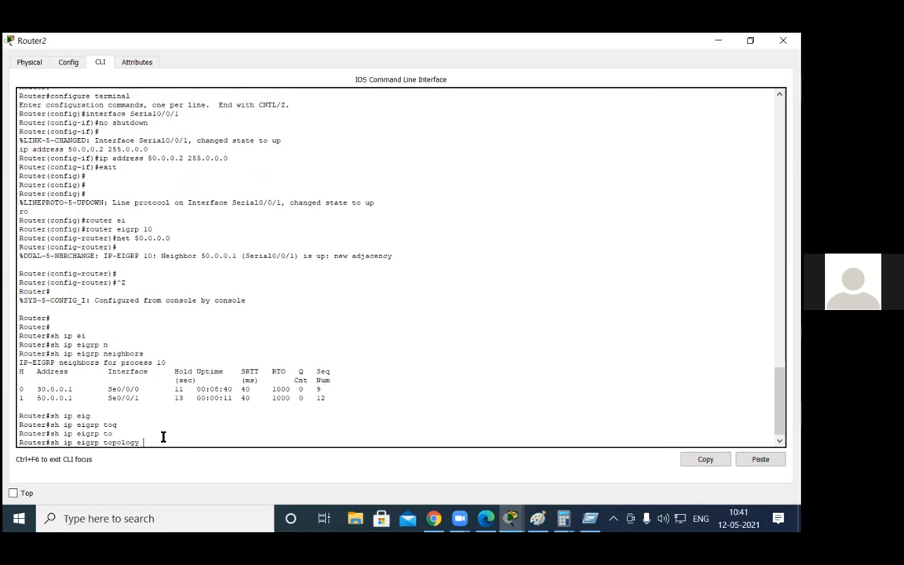
pyautogui.press('Return')
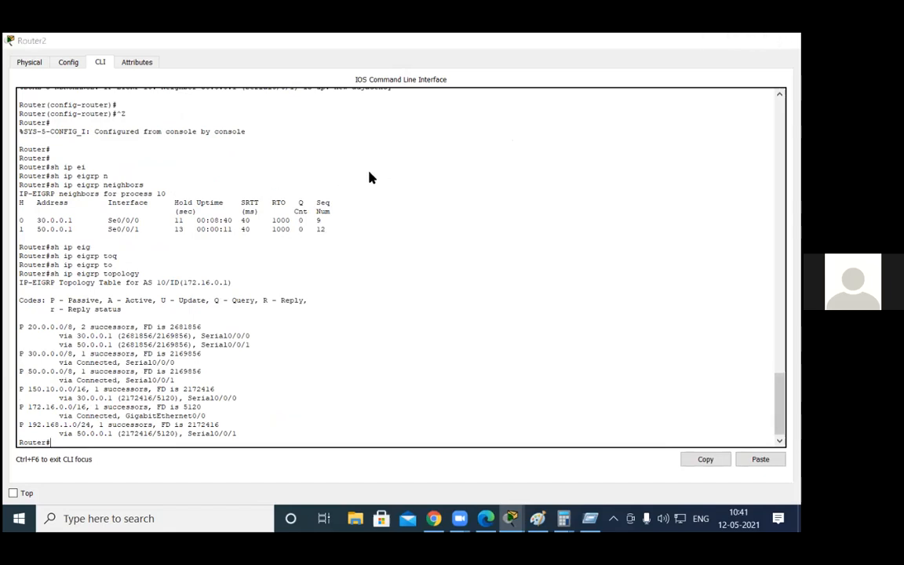
pyautogui.hotkey('alt', 'Tab')
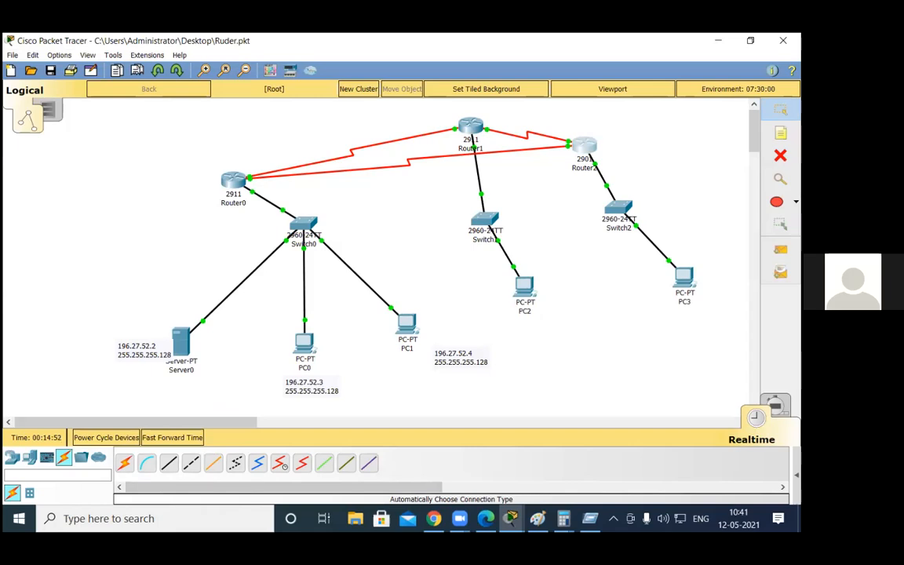
pyautogui.click(433, 518)
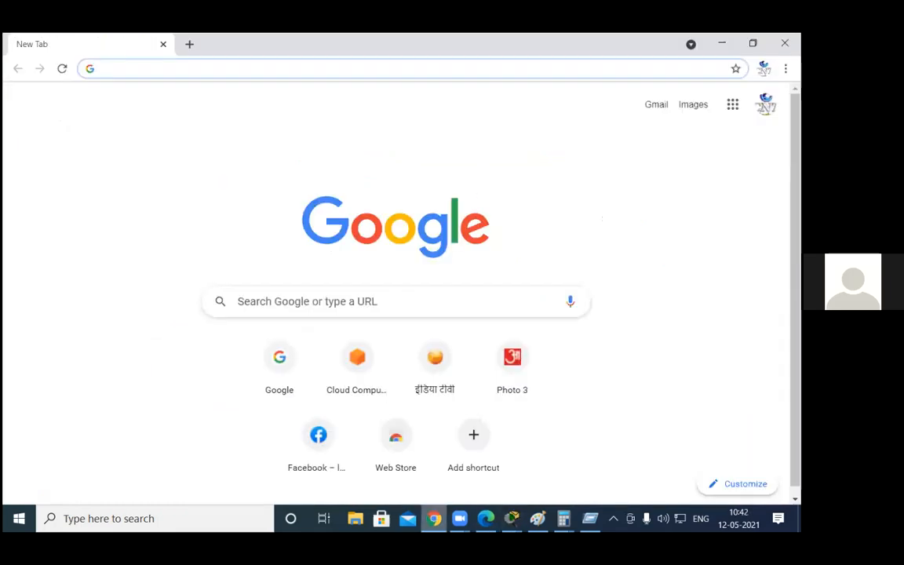
pyautogui.hotkey('alt', 'Tab')
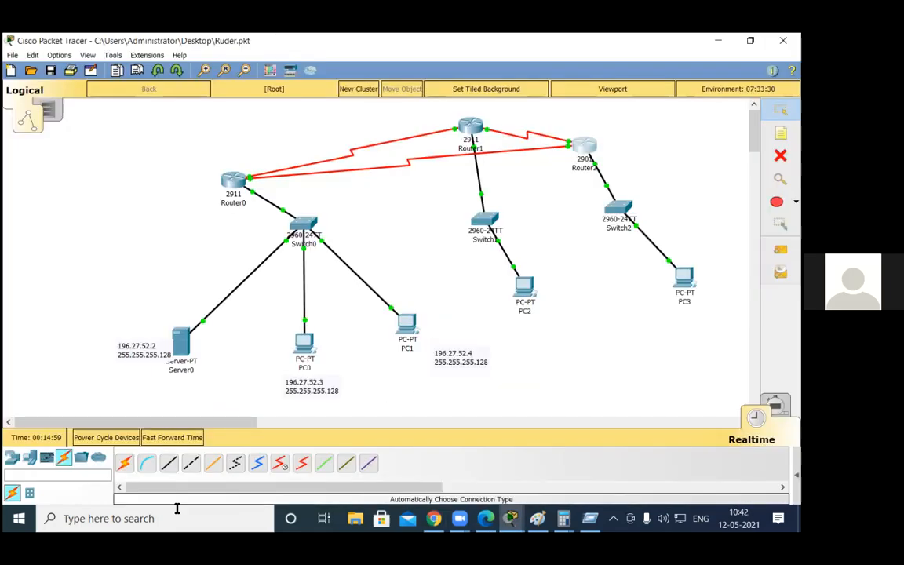
pyautogui.hotkey('alt', 'Tab')
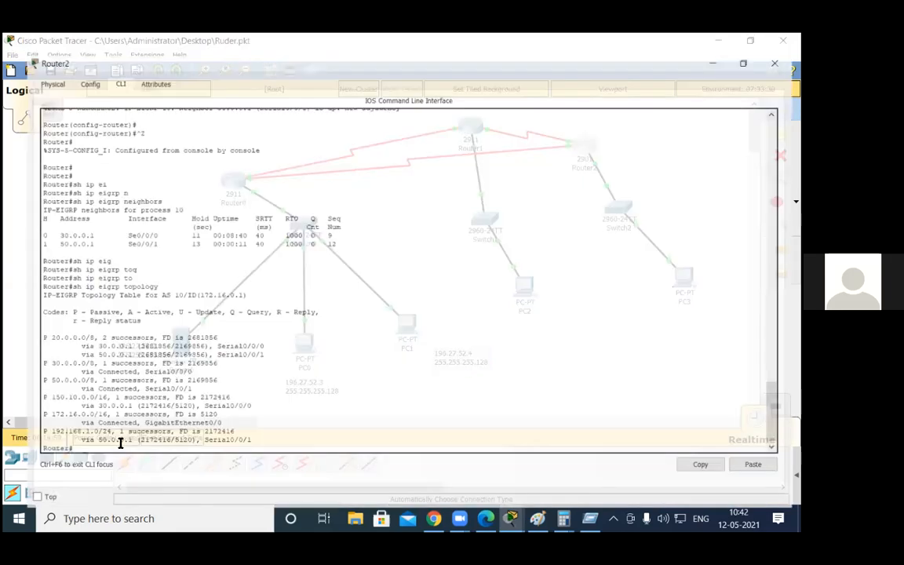
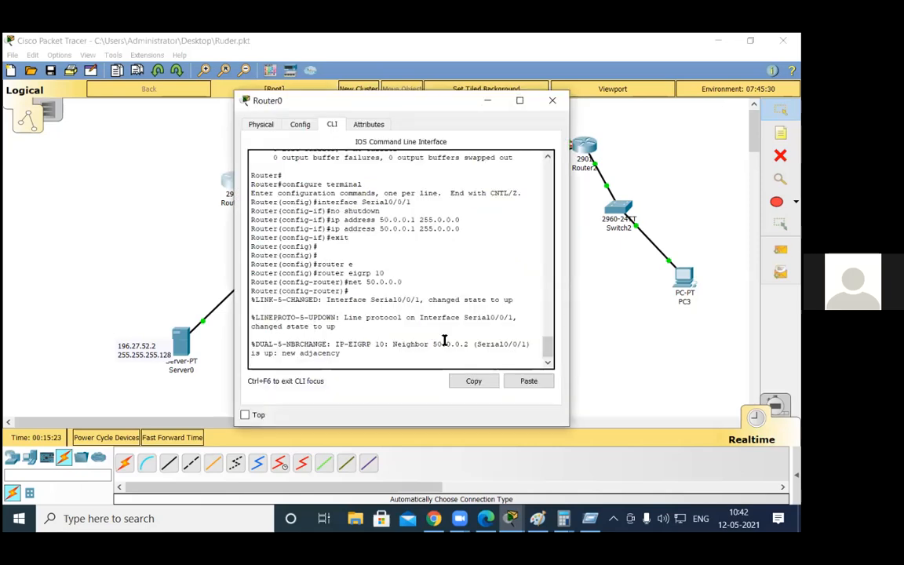
# Step: Enable GigabitEthernet0/1 on Router2 with IP address 192.168.1.2 and mask 255.255.255.0, and return to global configuration mode
pyautogui.press('Return')
pyautogui.press('Return')
pyautogui.press('Return')
pyautogui.click(552, 100)
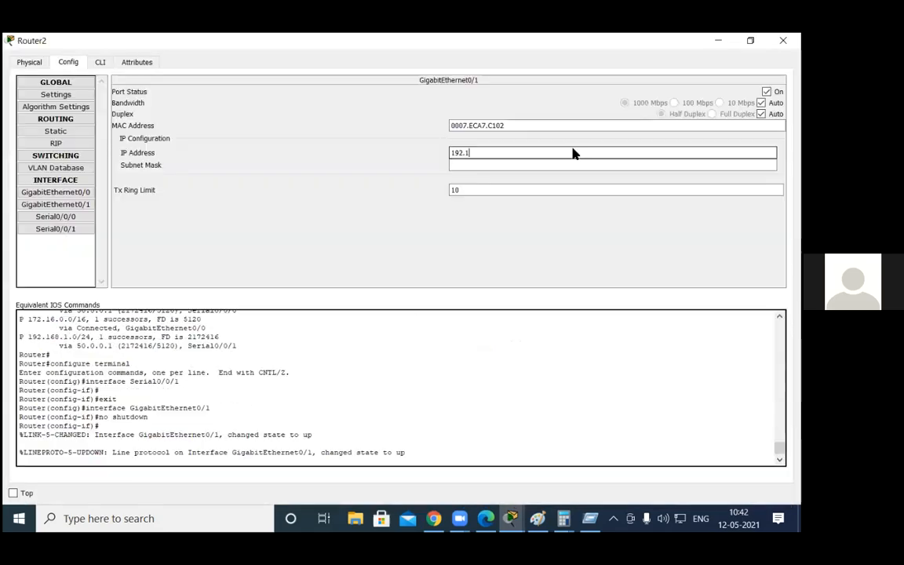
pyautogui.write('68.1.2')
pyautogui.click(615, 165)
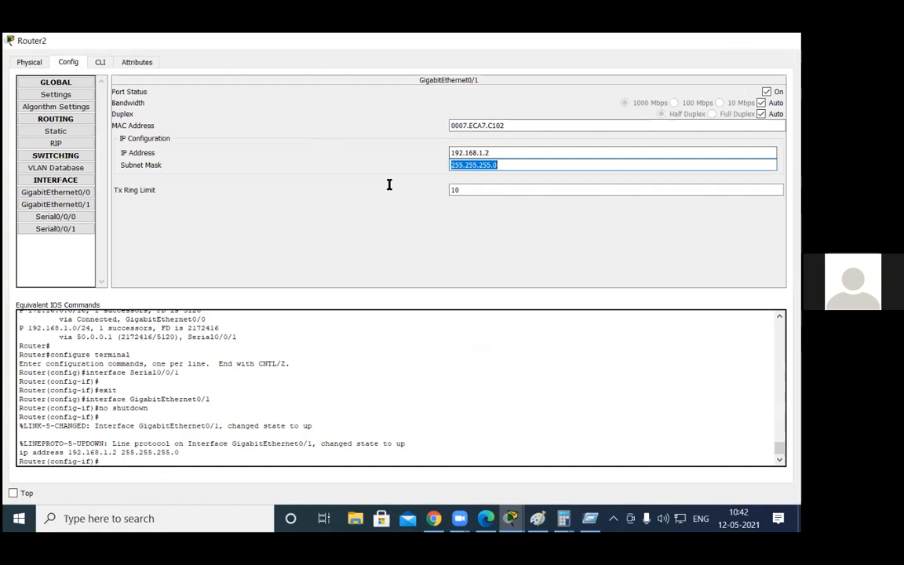
pyautogui.click(783, 41)
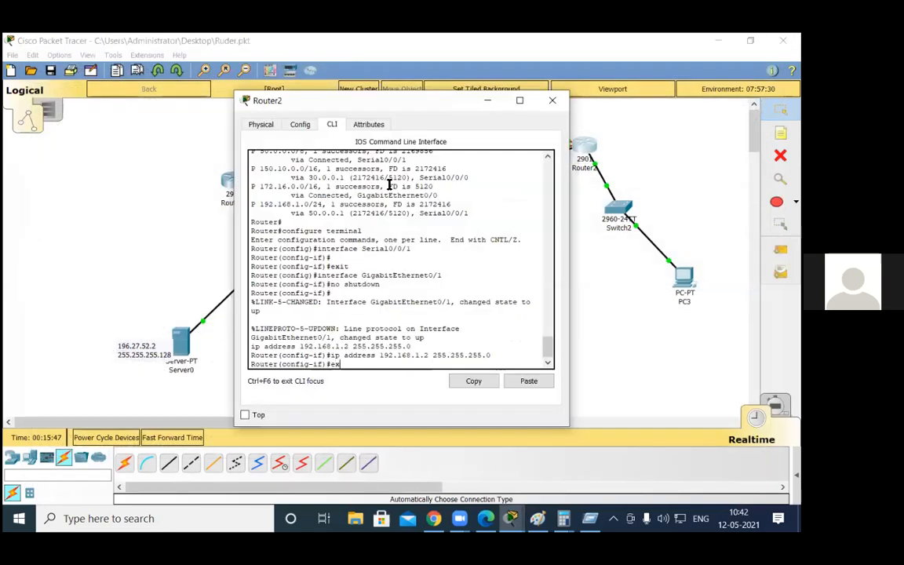
pyautogui.press('Return')
pyautogui.press('Return')
# Step: Add network 192.168.1.0 to EIGRP 10 on Router2 and leave configuration mode
pyautogui.write('router ')
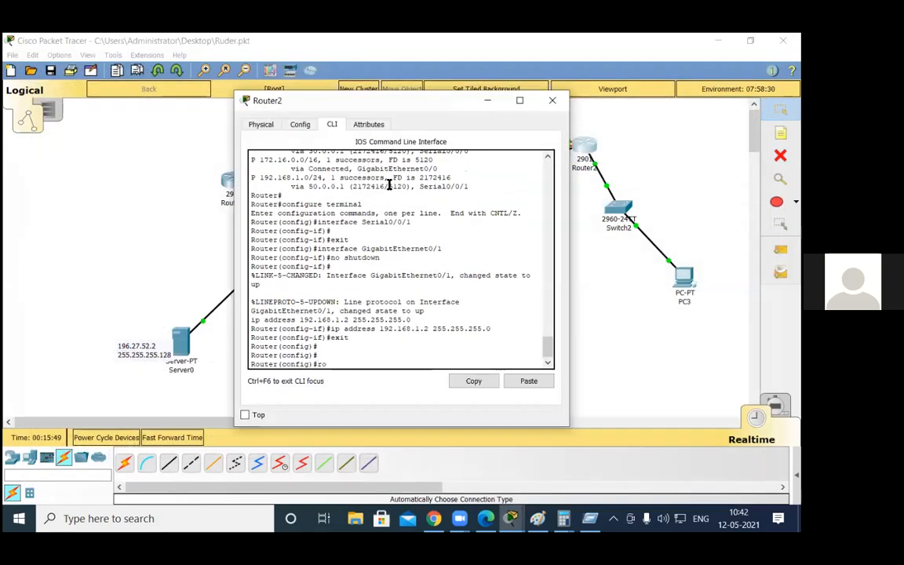
pyautogui.write('ei')
pyautogui.press('Tab')
pyautogui.write('10')
pyautogui.press('Return')
pyautogui.write('net 192.1')
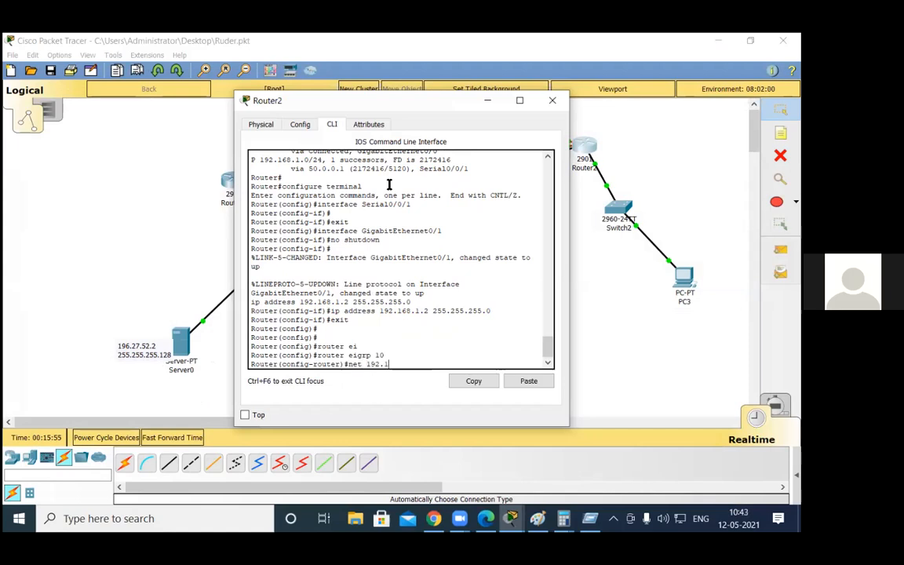
pyautogui.write('68.1.0')
pyautogui.press('Return')
pyautogui.hotkey('ctrl', 'z')
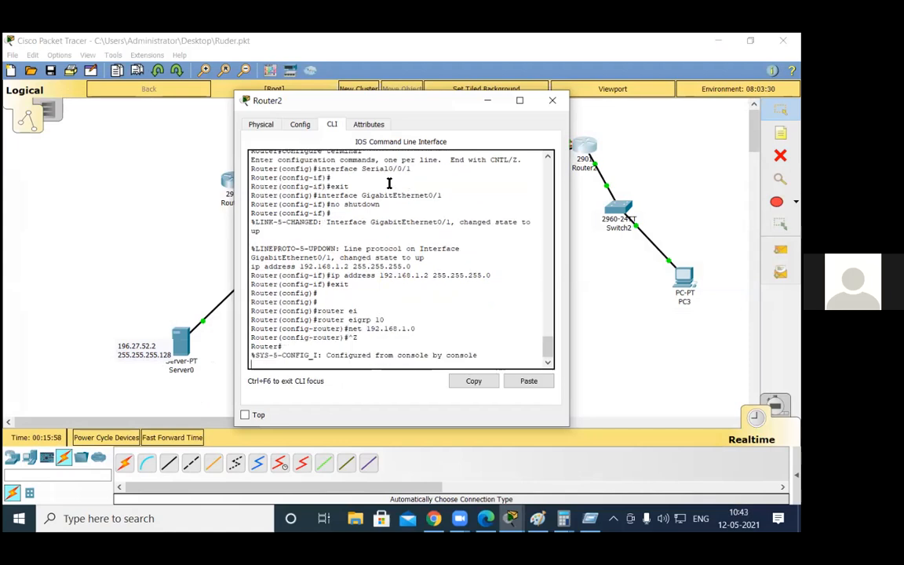
pyautogui.press('Return')
pyautogui.press('Return')
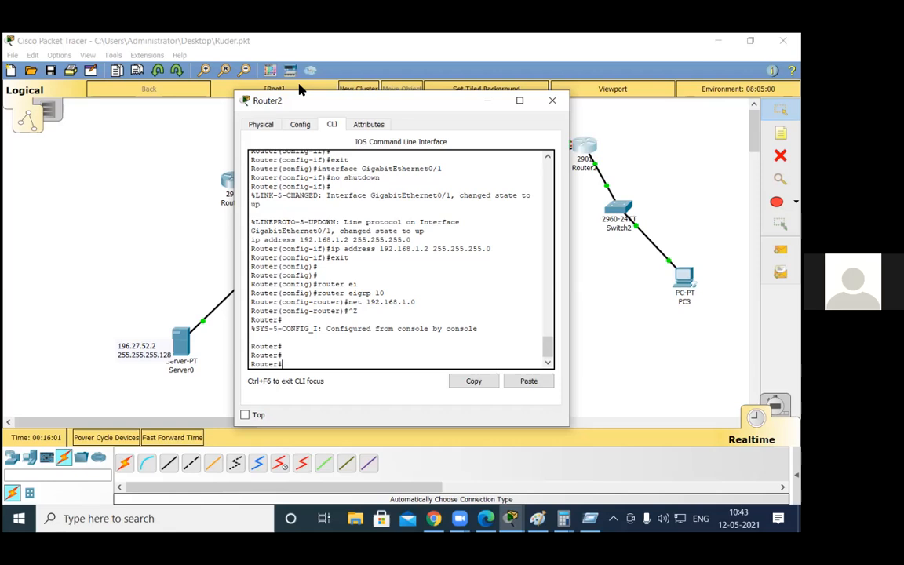
# Step: List Router2's EIGRP neighbors with "sh ip eigrp neighbors" to check the adjacency over GigabitEthernet0/1
pyautogui.moveTo(442, 101); pyautogui.dragTo(299, 84)
pyautogui.write('sh')
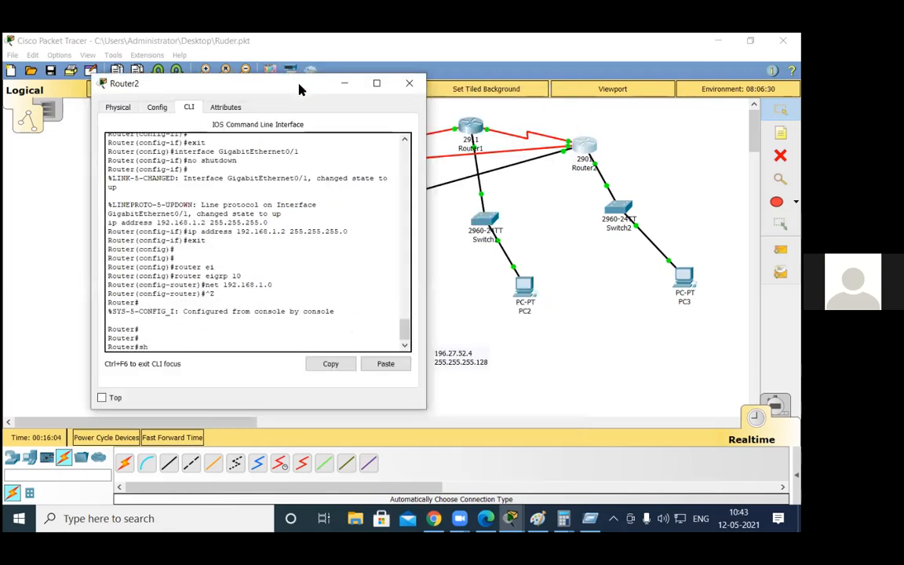
pyautogui.write(' ip eigrp ne')
pyautogui.press('Tab')
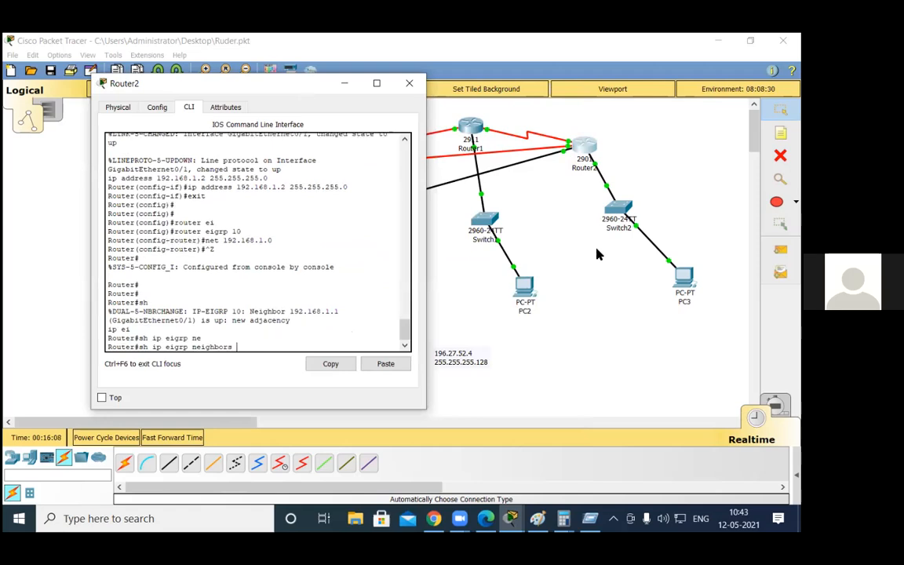
pyautogui.press('Return')
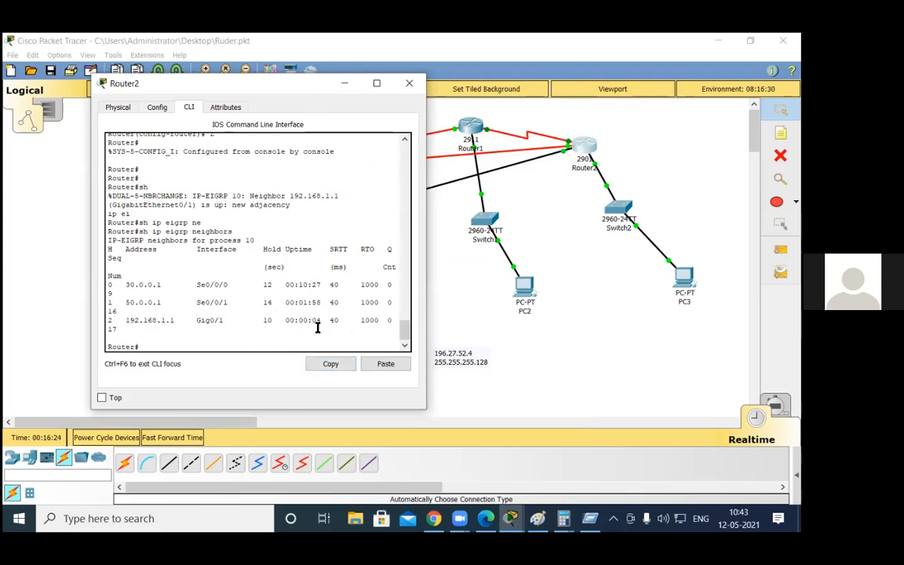
# Step: Display Router2's EIGRP topology table with "sh ip eigrp topology" to compare the paths to 20.0.0.0, and close its window
pyautogui.write('sh ip ei')
pyautogui.press('Tab')
pyautogui.write('to')
pyautogui.press('Tab')
pyautogui.press('Return')
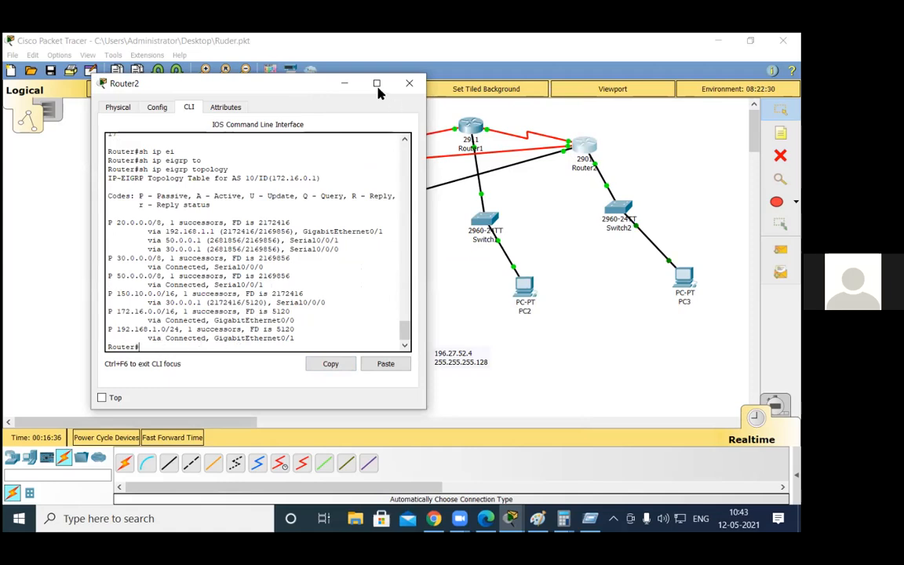
pyautogui.click(409, 83)
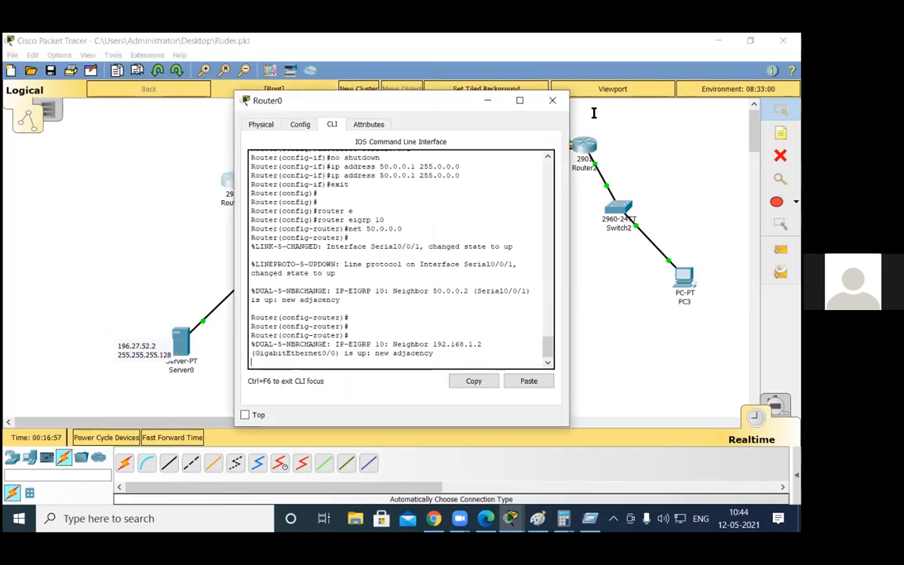
# Step: Return Router0's console to global configuration mode and re-enter router configuration for EIGRP 10
pyautogui.moveTo(401, 101); pyautogui.dragTo(594, 94)
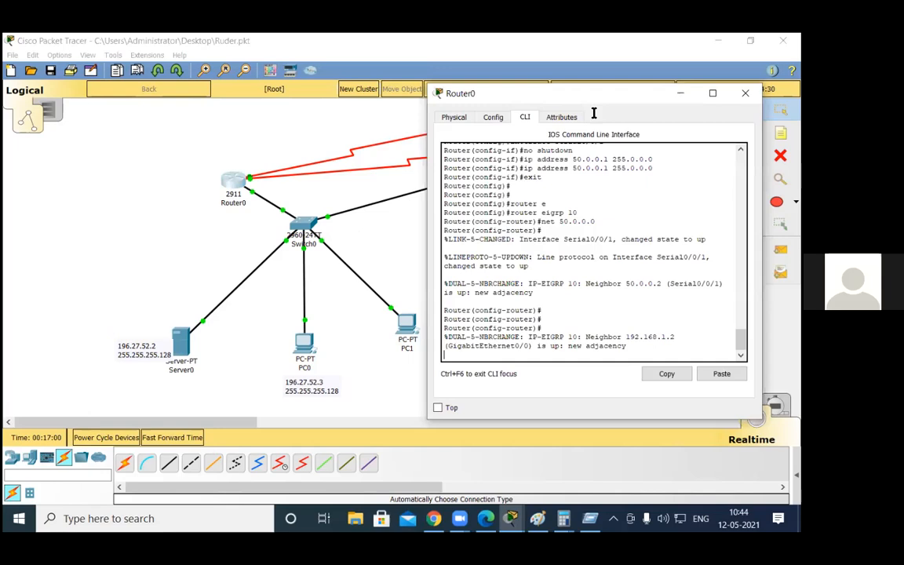
pyautogui.press('Return')
pyautogui.press('Return')
pyautogui.press('Return')
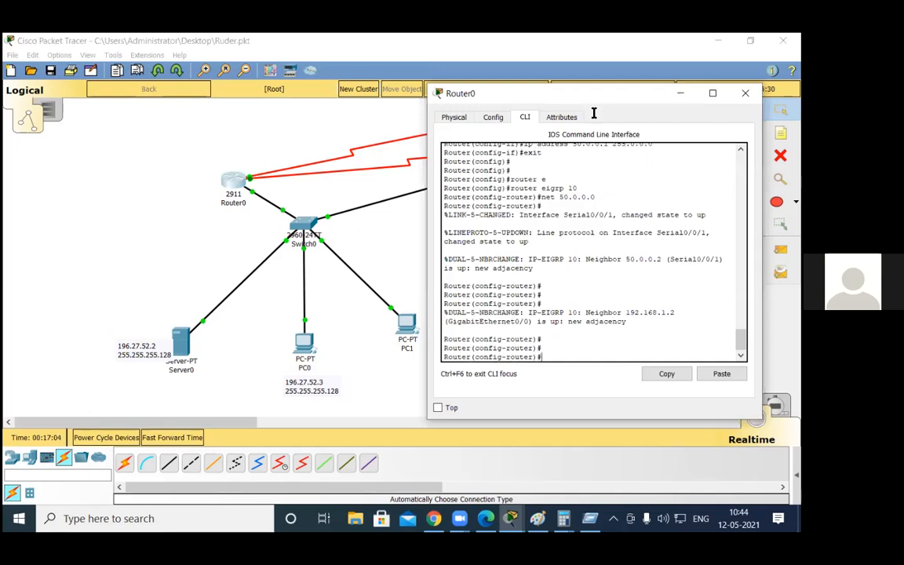
pyautogui.write('exi')
pyautogui.write('t')
pyautogui.press('Return')
pyautogui.write('router eigrp 10')
pyautogui.press('Return')
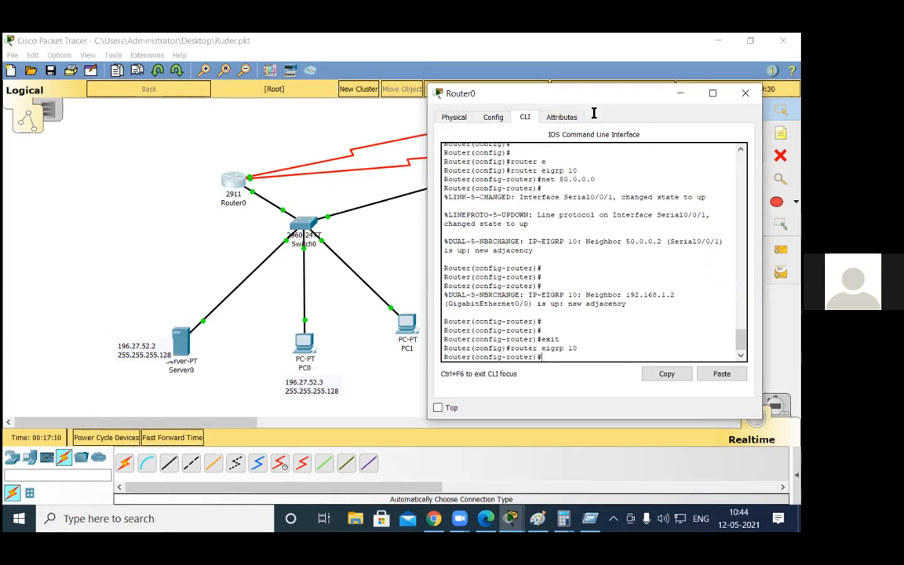
# Step: Make interface g0/0 passive in EIGRP 10 on Router0 and close the router's window
pyautogui.write('paqs')
pyautogui.press('Return')
pyautogui.write('pas')
pyautogui.press('Tab')
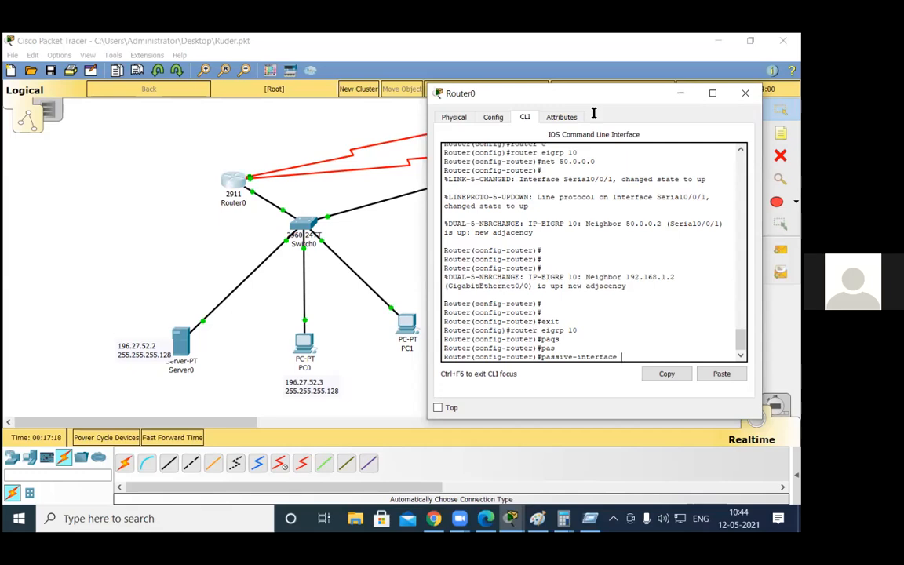
pyautogui.write('g0/0')
pyautogui.press('Return')
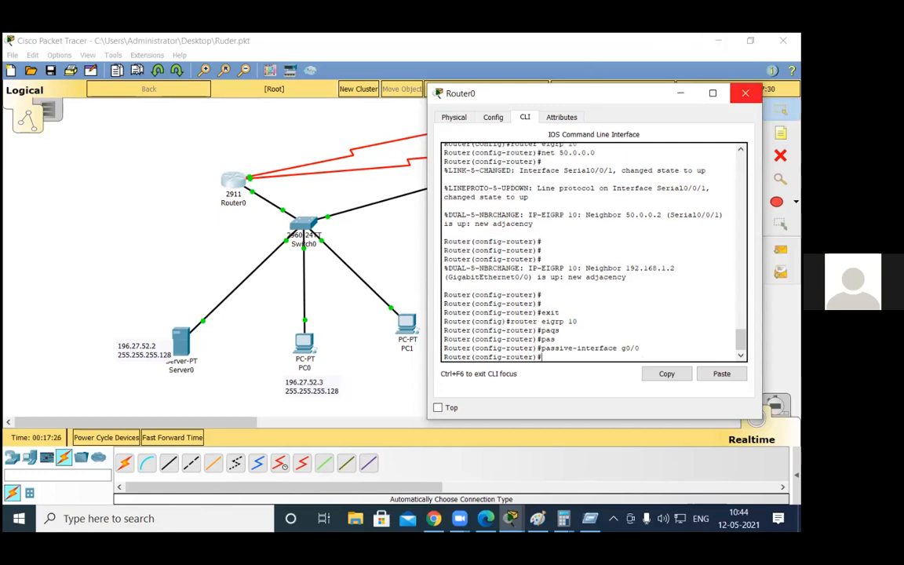
pyautogui.click(746, 92)
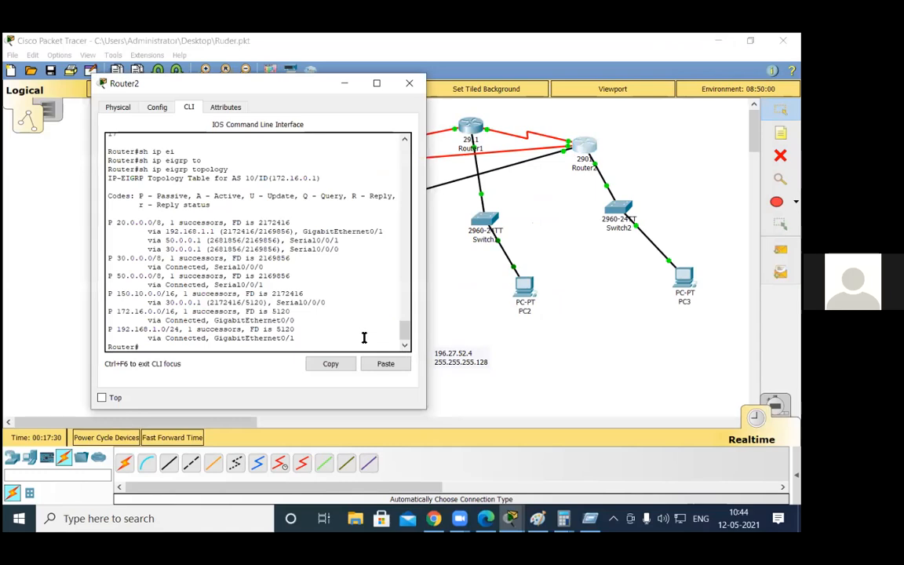
# Step: Rerun "sh ip eigrp topology" on Router2 to examine the effect of Router0's passive interface on the paths
pyautogui.press('Up')
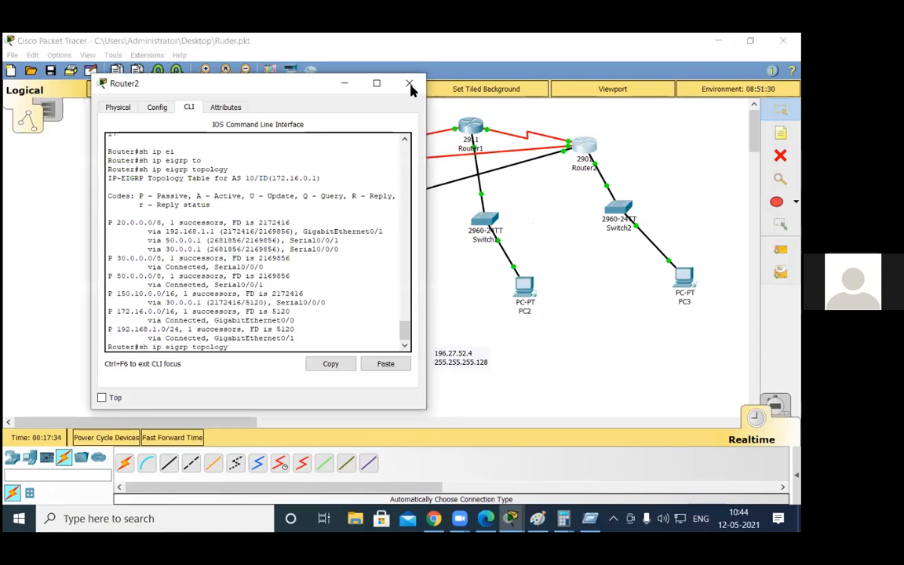
pyautogui.press('Return')
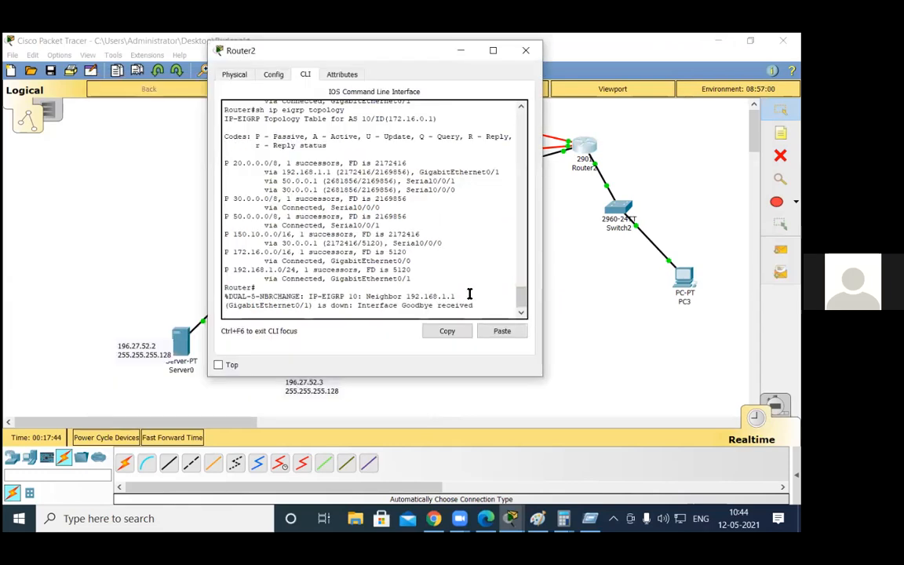
pyautogui.press('Return')
pyautogui.press('Return')
pyautogui.press('Return')
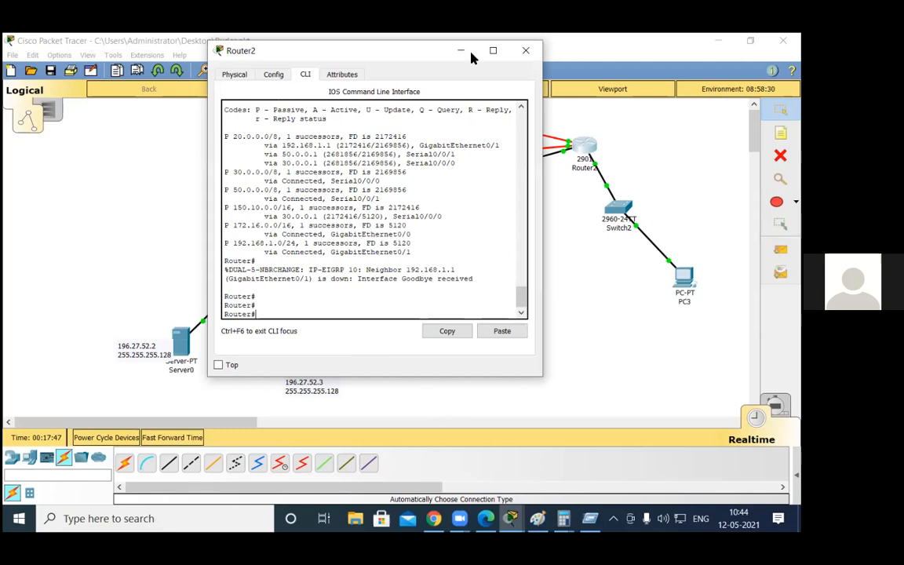
pyautogui.press('Up')
pyautogui.press('Return')
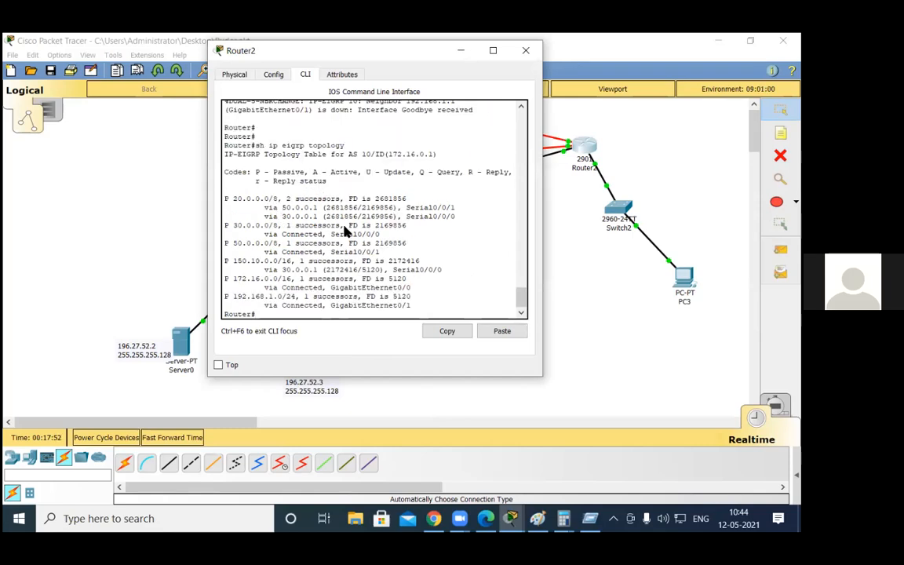
pyautogui.click(561, 186)
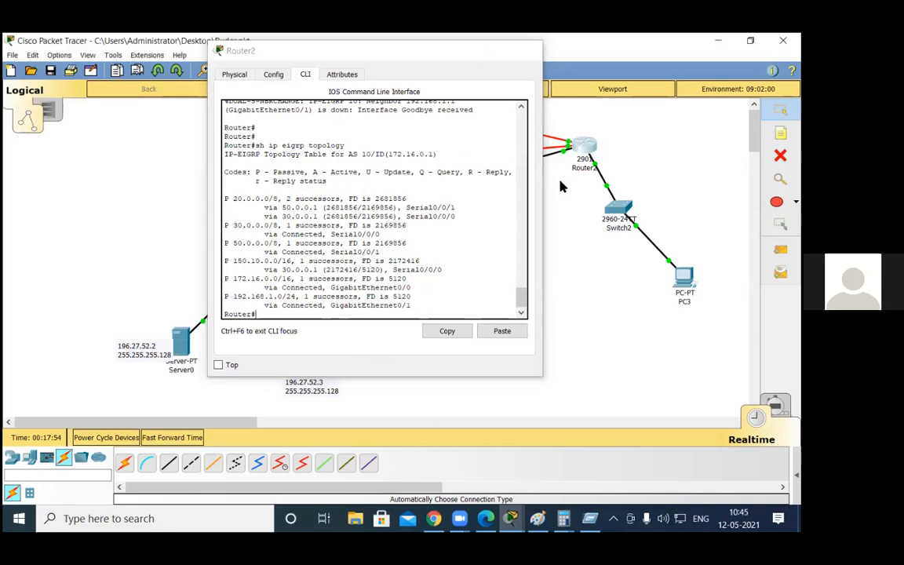
pyautogui.click(524, 281)
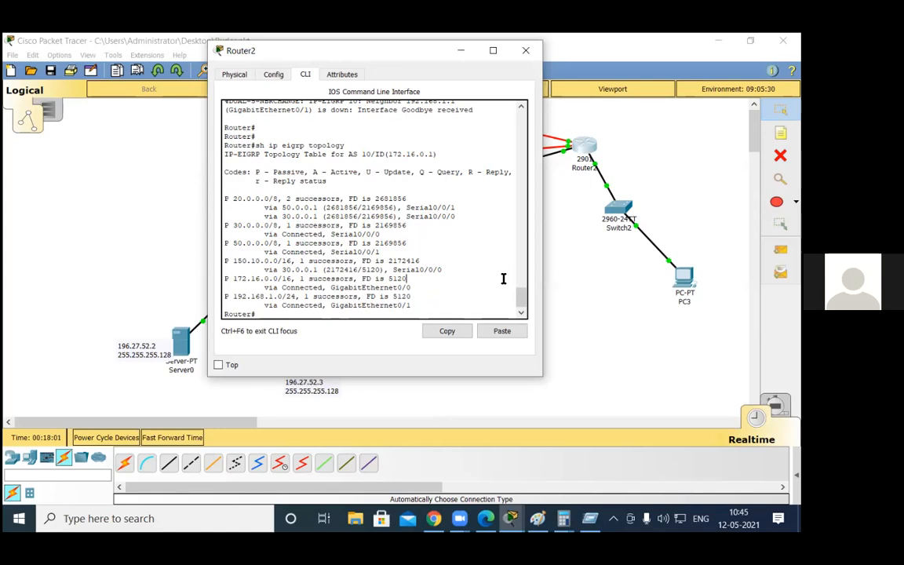
# Step: Exit Router2's console session and re-enter privileged EXEC mode
pyautogui.write('eix')
pyautogui.press('BackSpace')
pyautogui.press('BackSpace')
pyautogui.write('xit')
pyautogui.press('Return')
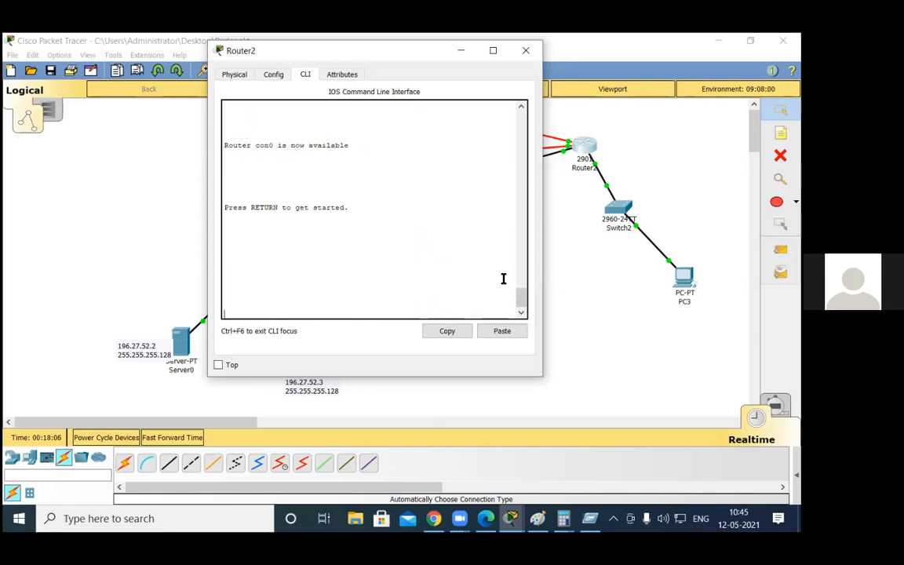
pyautogui.press('Return')
pyautogui.press('Return')
pyautogui.press('Return')
pyautogui.write('en')
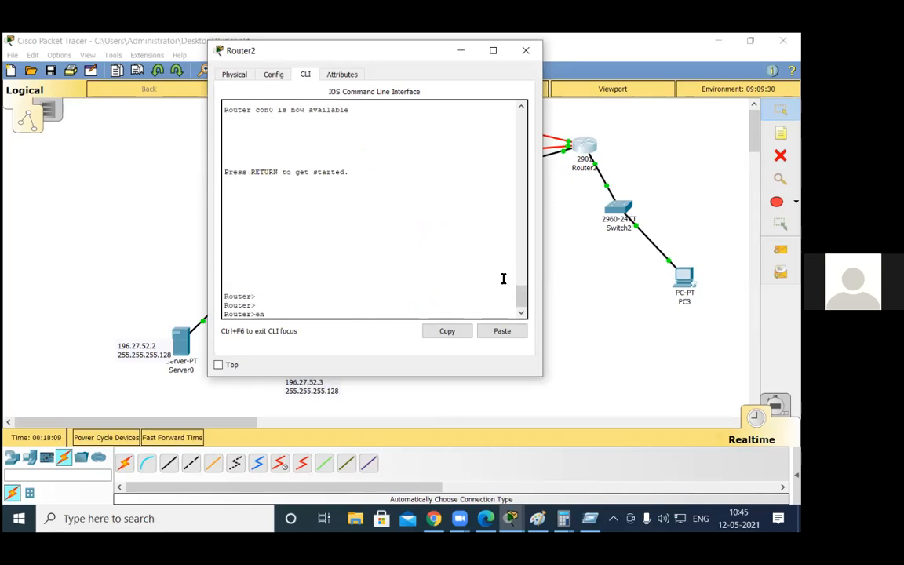
pyautogui.press('Return')
# Step: Enter global configuration on Router2 and open router configuration for EIGRP 10
pyautogui.write('conf t')
pyautogui.press('Return')
pyautogui.write('router eig')
pyautogui.press('Tab')
pyautogui.write('10')
pyautogui.press('Return')
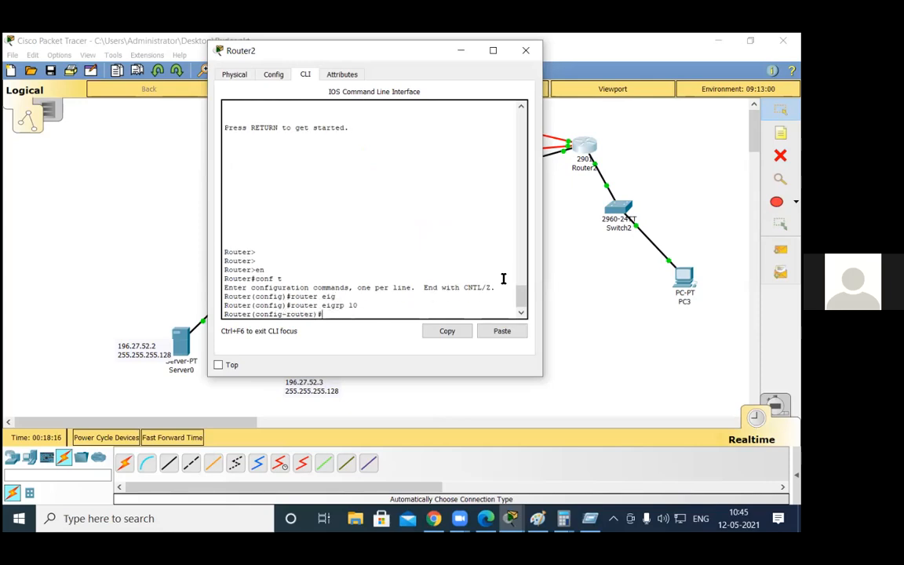
# Step: Make interface g0/1 passive in EIGRP 10 on Router2 and return to privileged EXEC mode
pyautogui.write('pas')
pyautogui.press('Tab')
pyautogui.write('int g0/1')
pyautogui.press('Return')
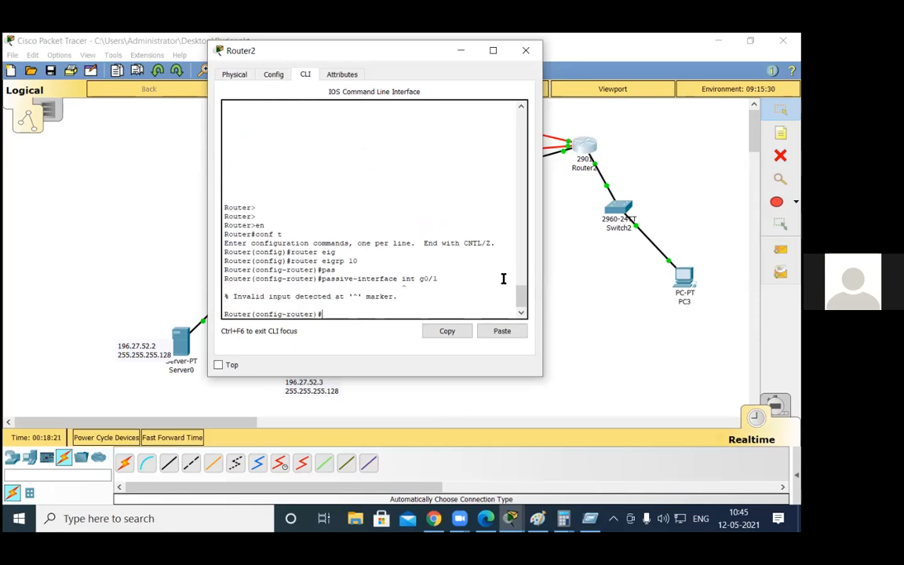
pyautogui.press('Up')
pyautogui.press('BackSpace')
pyautogui.press('BackSpace')
pyautogui.press('BackSpace')
pyautogui.press('BackSpace')
pyautogui.press('BackSpace')
pyautogui.press('BackSpace')
pyautogui.press('BackSpace')
pyautogui.press('BackSpace')
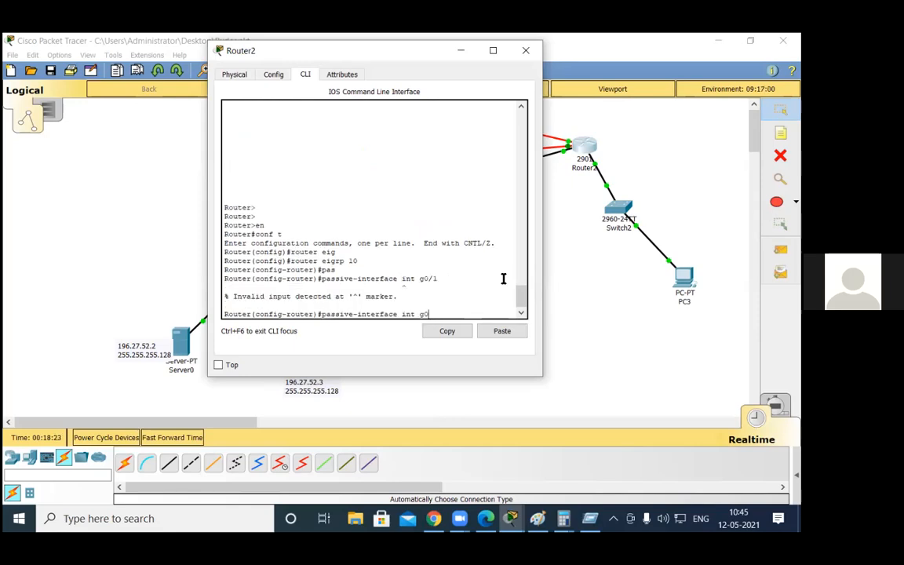
pyautogui.write('g0/1')
pyautogui.press('Return')
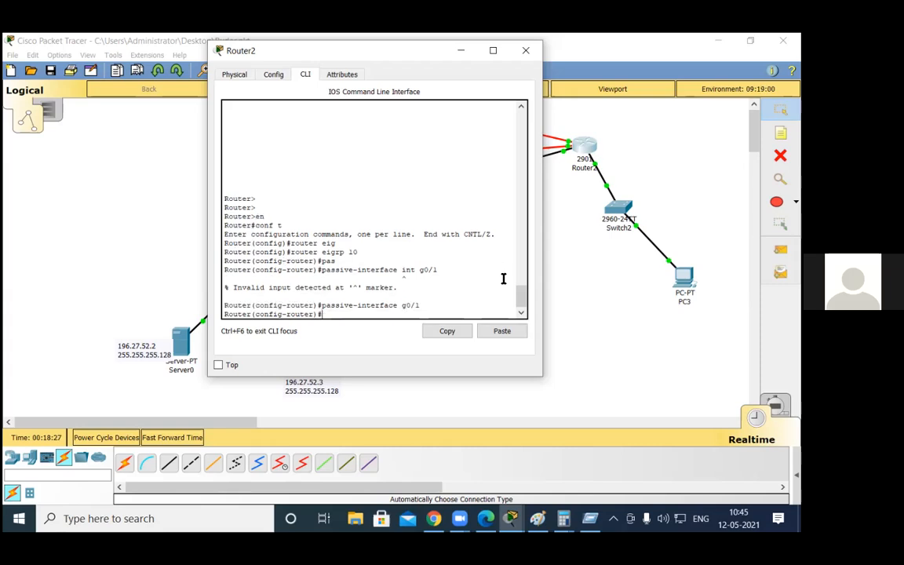
pyautogui.hotkey('ctrl', 'z')
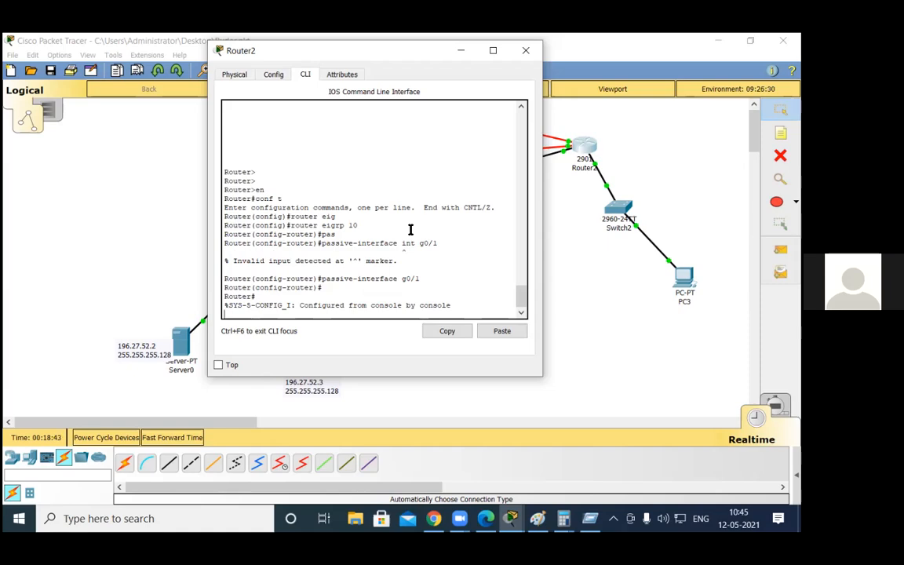
pyautogui.press('Return')
pyautogui.press('Return')
pyautogui.write('conf t')
pyautogui.press('BackSpace')
pyautogui.press('BackSpace')
pyautogui.press('BackSpace')
pyautogui.press('BackSpace')
pyautogui.press('BackSpace')
pyautogui.press('BackSpace')
pyautogui.write('en')
pyautogui.press('BackSpace')
pyautogui.press('BackSpace')
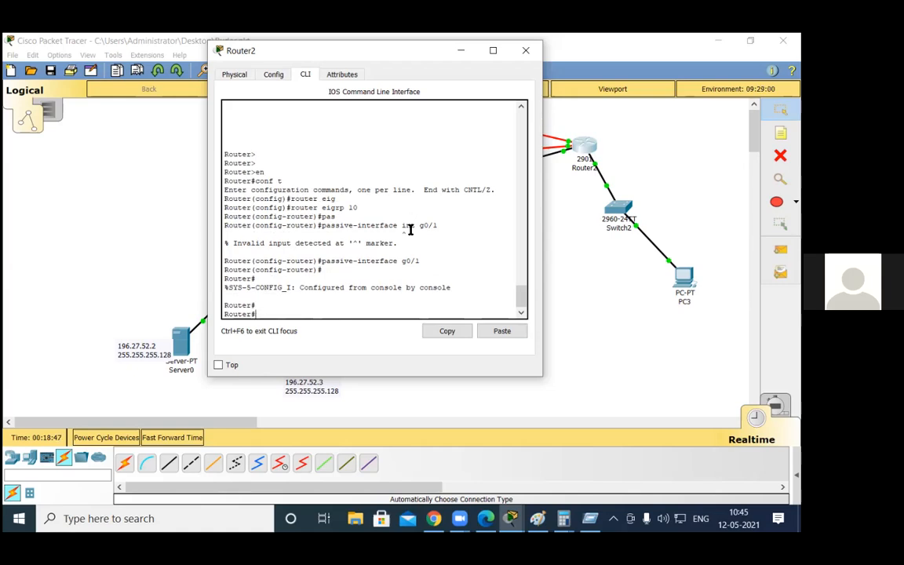
# Step: Display Router2's full routing table with "sh ip route" to examine the EIGRP routes over the serial links
pyautogui.write('sh ip in')
pyautogui.press('BackSpace')
pyautogui.press('BackSpace')
pyautogui.write('route')
pyautogui.press('Return')
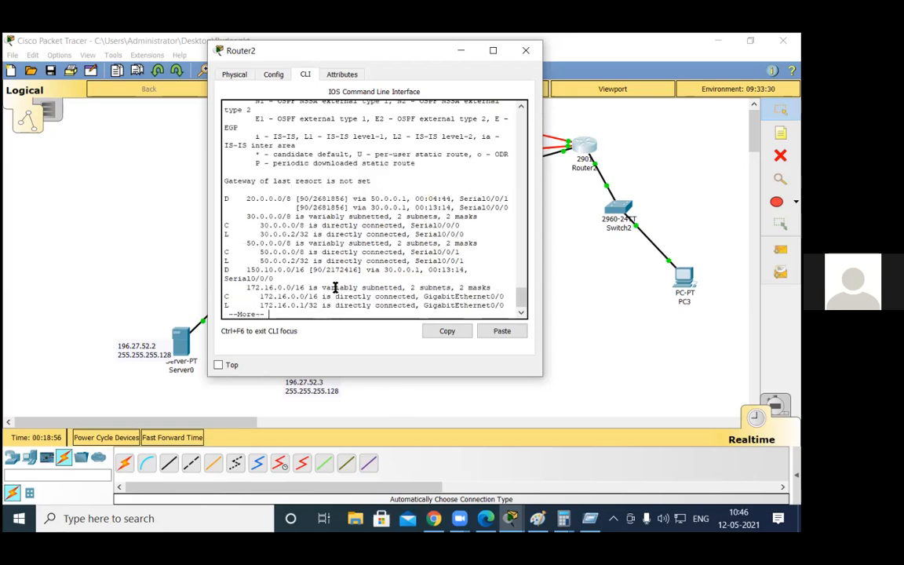
pyautogui.press('space')
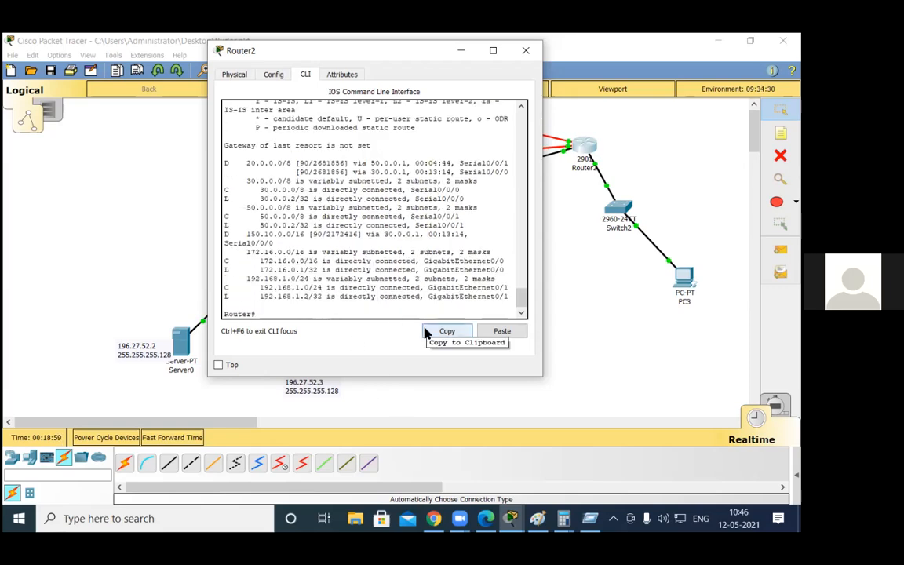
# Step: Display Router2's EIGRP topology table with "sh ip eigrp topology" and examine the 192.168.1.0/24 entry
pyautogui.write('sh ip eig')
pyautogui.press('Tab')
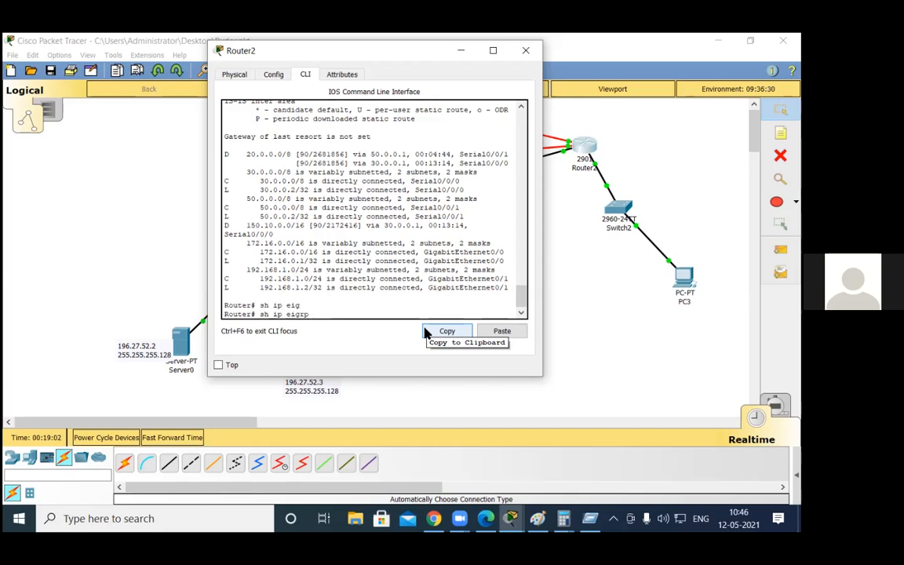
pyautogui.write('to')
pyautogui.press('Tab')
pyautogui.press('Return')
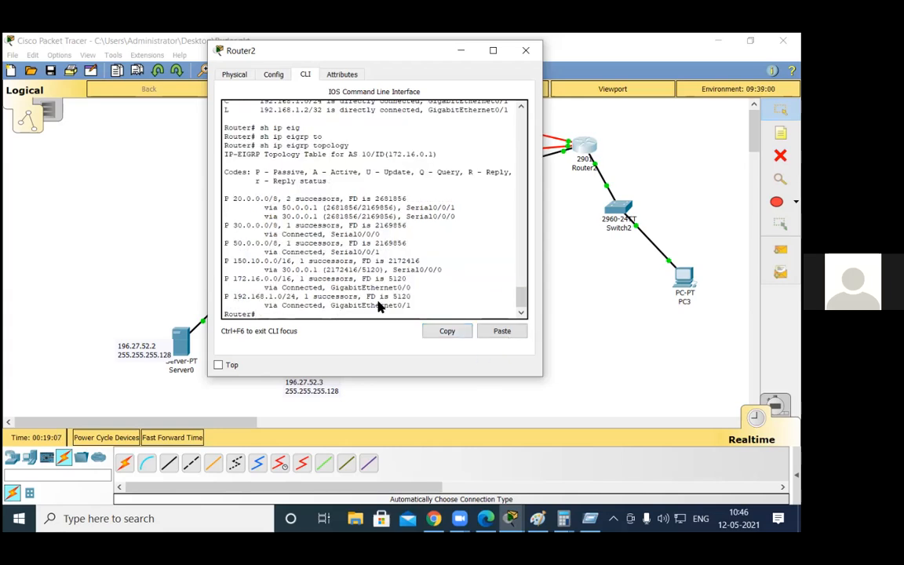
pyautogui.moveTo(236, 296); pyautogui.dragTo(394, 305)
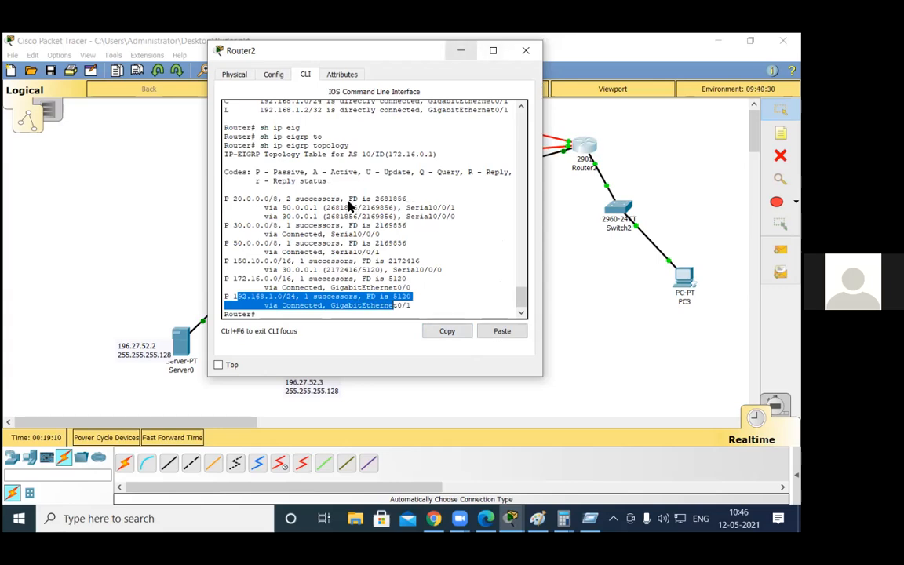
pyautogui.click(461, 51)
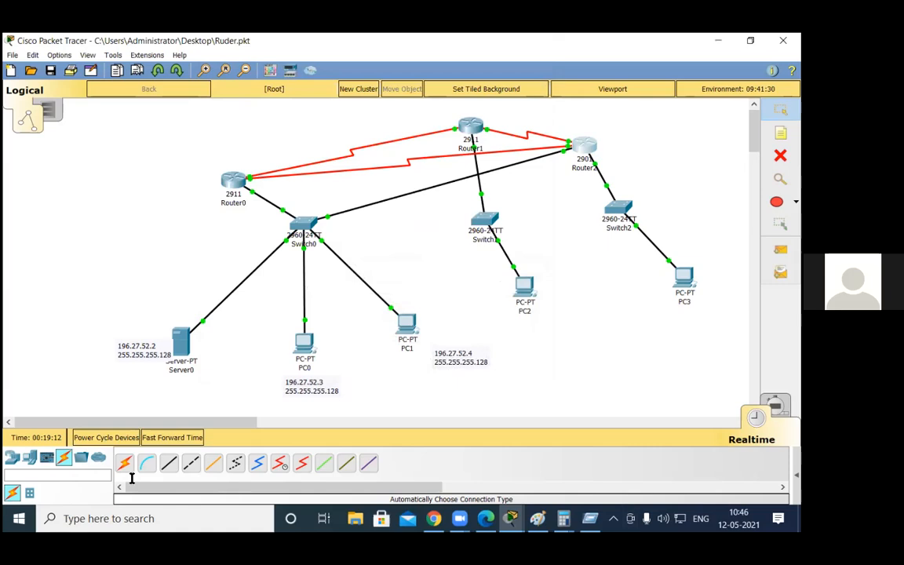
# Step: Add a 2960 switch and a PC near Router0, cabling the switch to both Router0 and the new PC
pyautogui.click(30, 492)
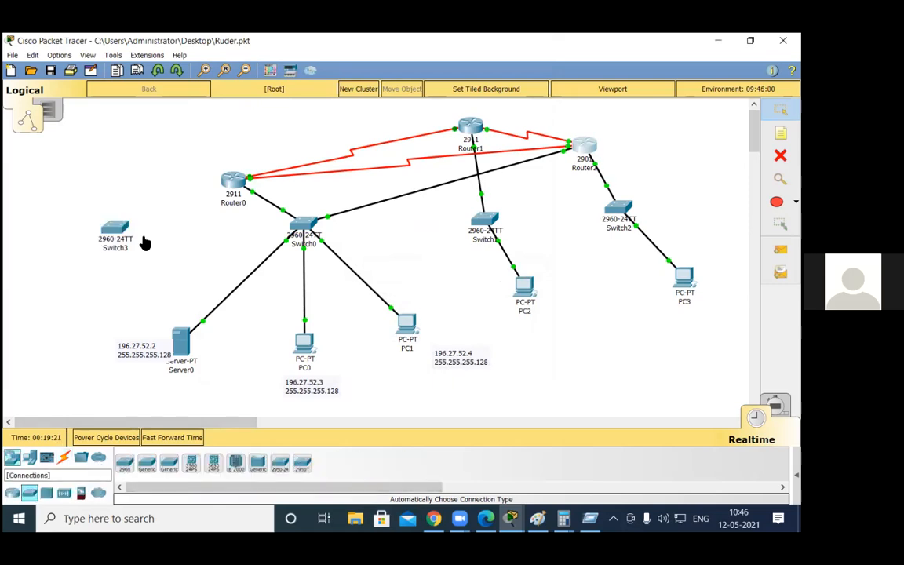
pyautogui.click(64, 457)
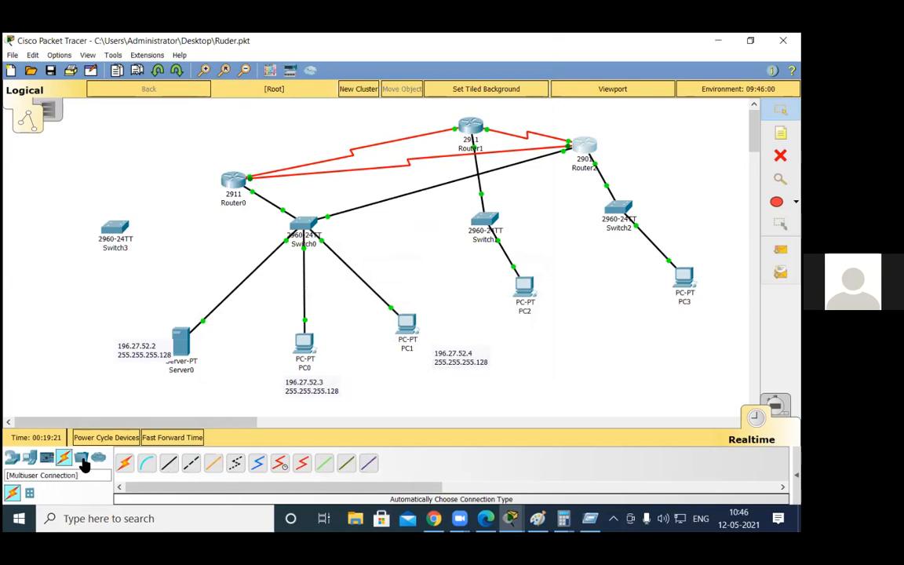
pyautogui.click(124, 461)
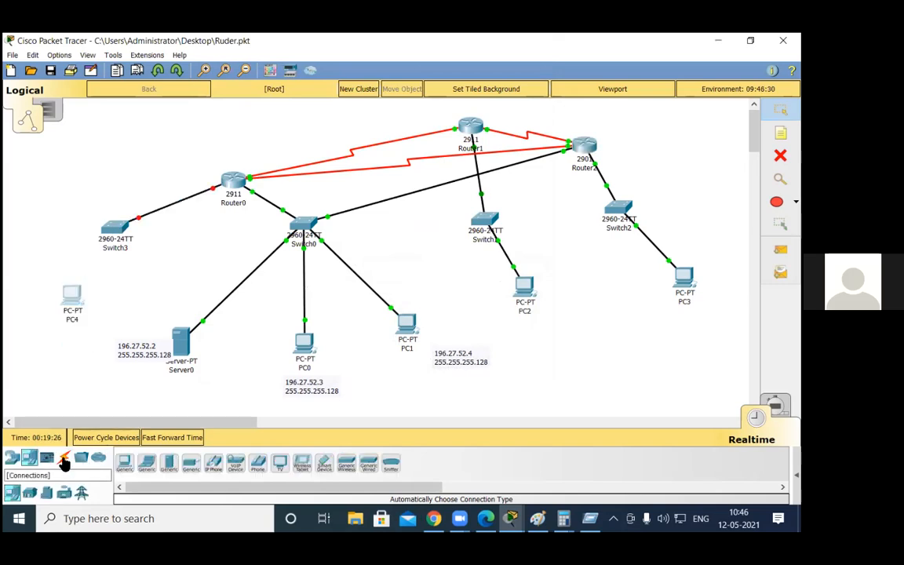
pyautogui.click(114, 228)
pyautogui.click(225, 184)
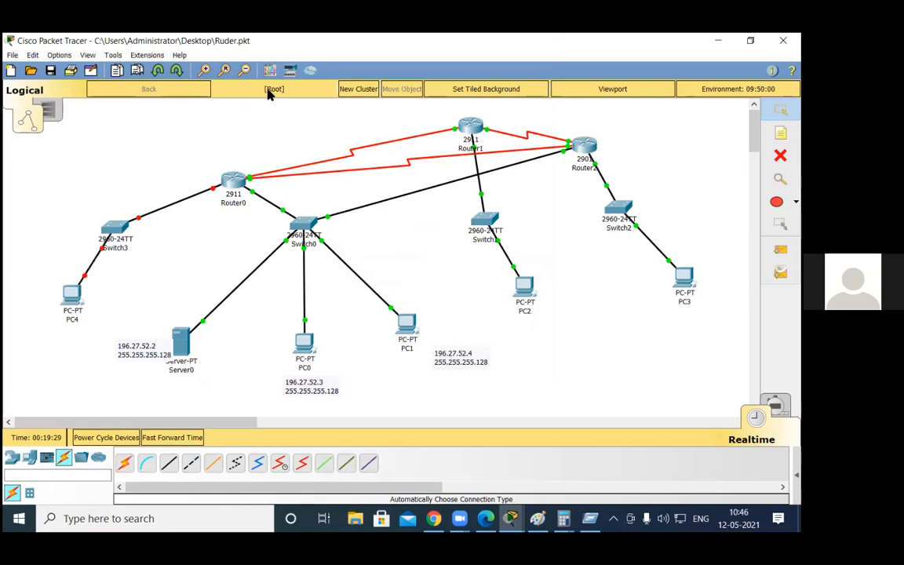
# Step: Enable Router0's GigabitEthernet0/1 and assign it IP address 100.0.0.1 with subnet mask 255.0.0.0
pyautogui.click(233, 181)
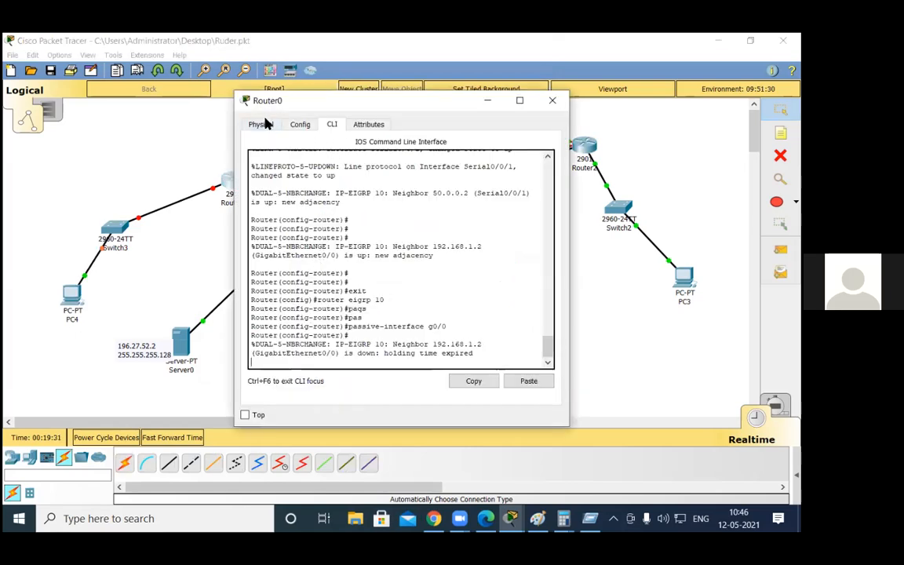
pyautogui.click(298, 126)
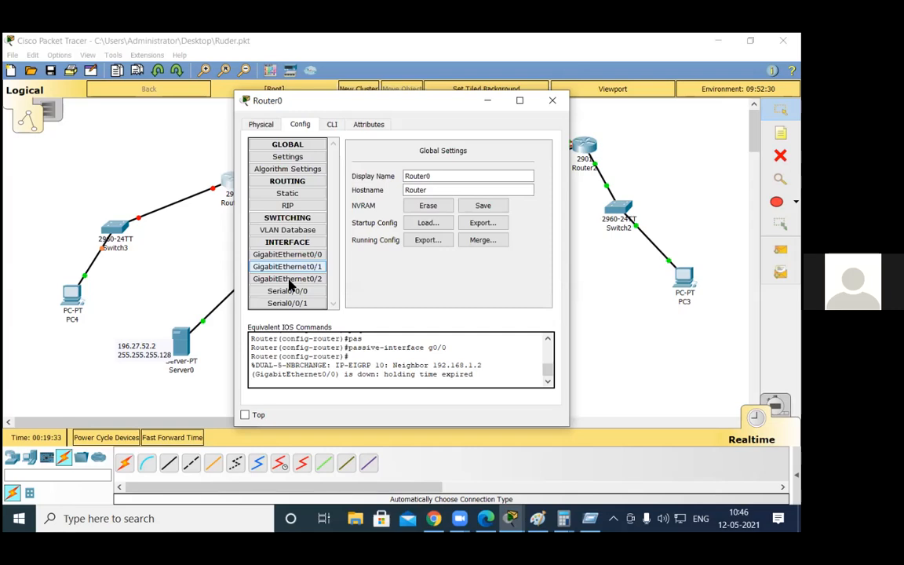
pyautogui.click(287, 266)
pyautogui.click(484, 216)
pyautogui.write('100.0.0.0')
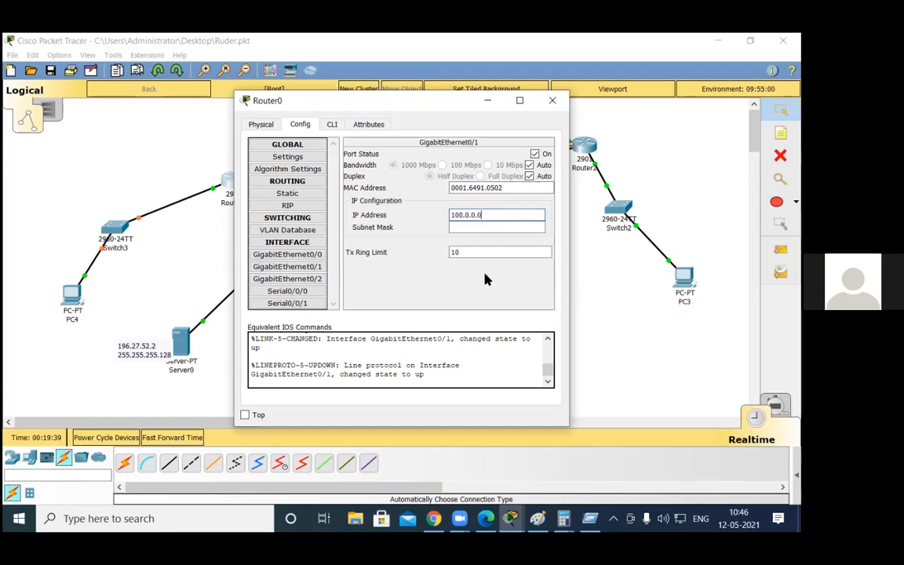
pyautogui.click(468, 282)
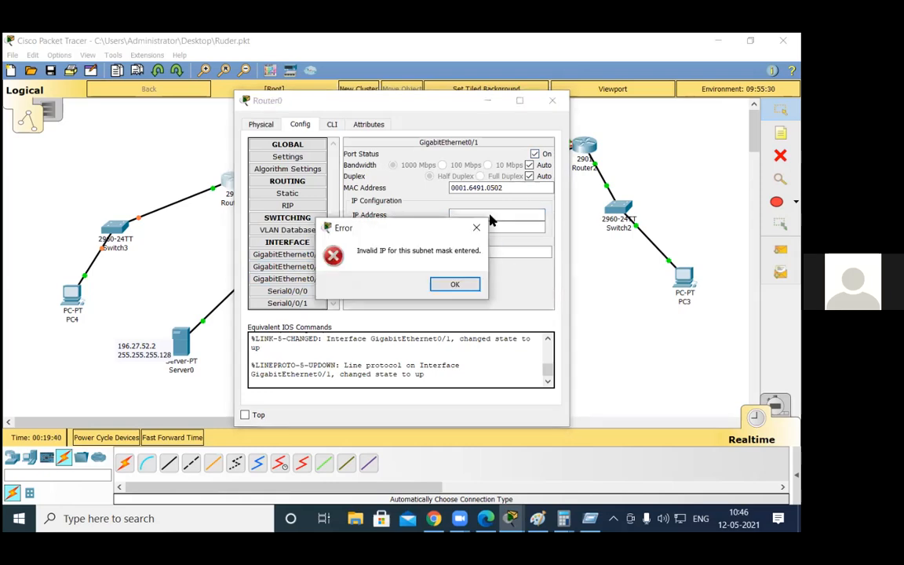
pyautogui.press('Return')
pyautogui.write('100.0.0.1')
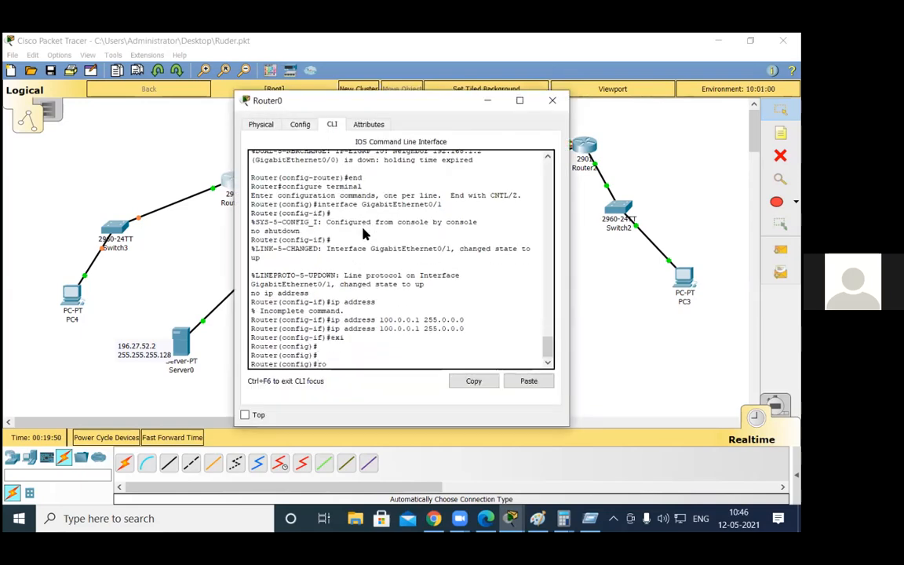
# Step: Advertise network 100.0.0.0 in EIGRP 10 on Router0 and close the router's window
pyautogui.write('uter')
pyautogui.write(' e')
pyautogui.press('Tab')
pyautogui.write('10')
pyautogui.press('Return')
pyautogui.write('net 100.0.0.0')
pyautogui.press('Return')
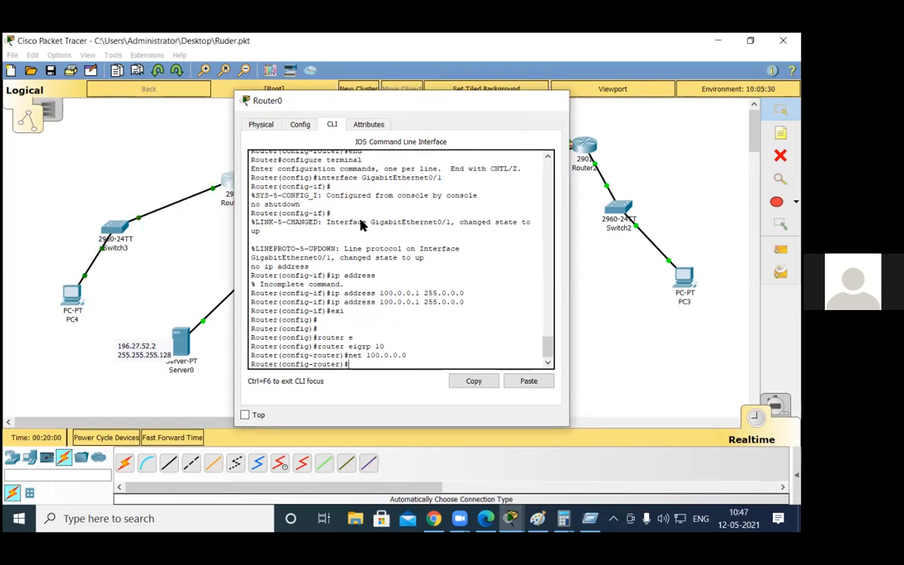
pyautogui.click(552, 101)
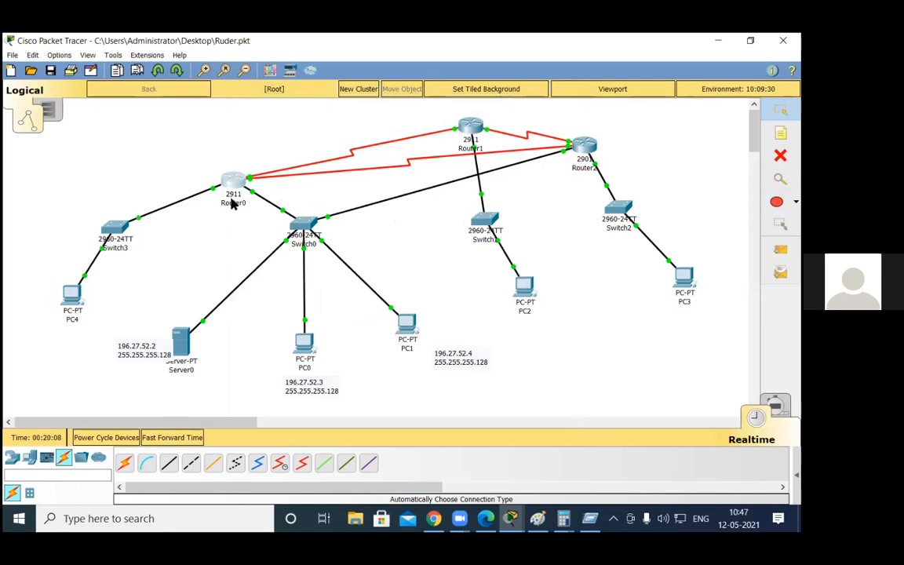
# Step: Display Router2's EIGRP topology table again to examine the entry for network 100.0.0.0
pyautogui.click(584, 146)
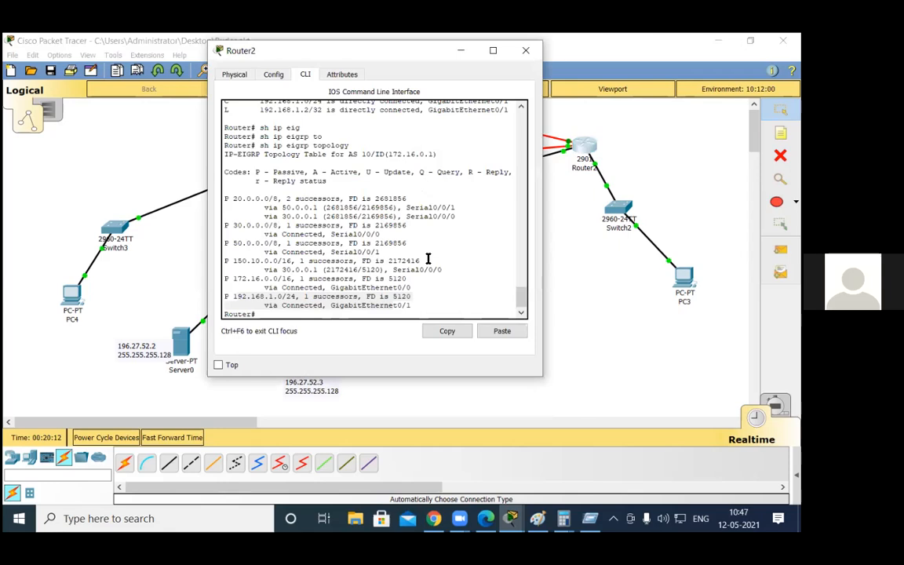
pyautogui.press('Return')
pyautogui.press('Return')
pyautogui.press('Return')
pyautogui.write('sh iop rou')
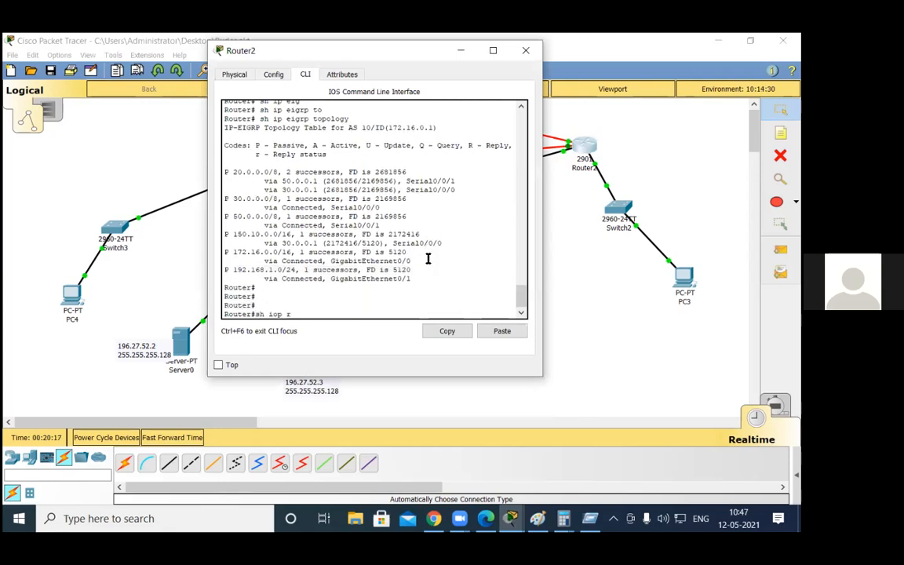
pyautogui.press('Tab')
pyautogui.press('BackSpace')
pyautogui.press('BackSpace')
pyautogui.press('BackSpace')
pyautogui.press('BackSpace')
pyautogui.press('BackSpace')
pyautogui.press('BackSpace')
pyautogui.write('p ei')
pyautogui.press('Tab')
pyautogui.write('to')
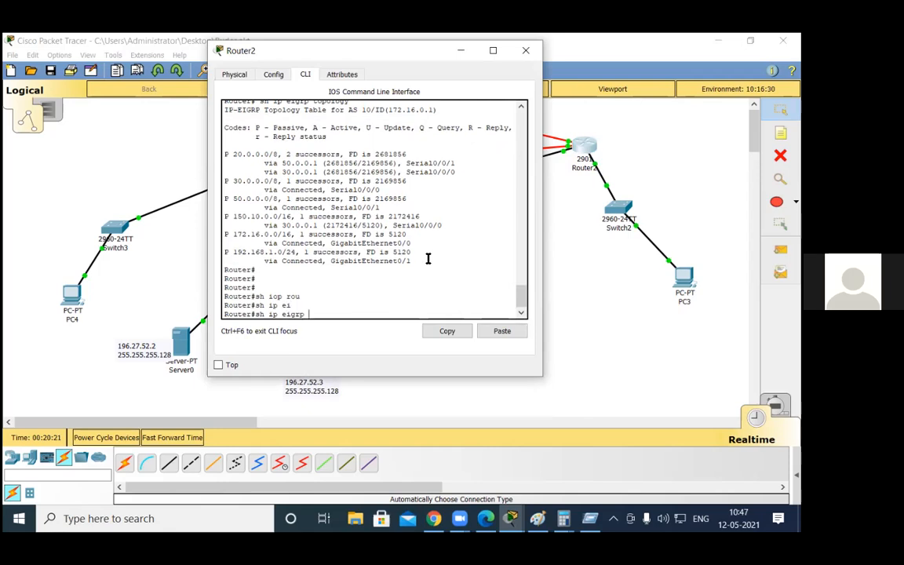
pyautogui.press('Tab')
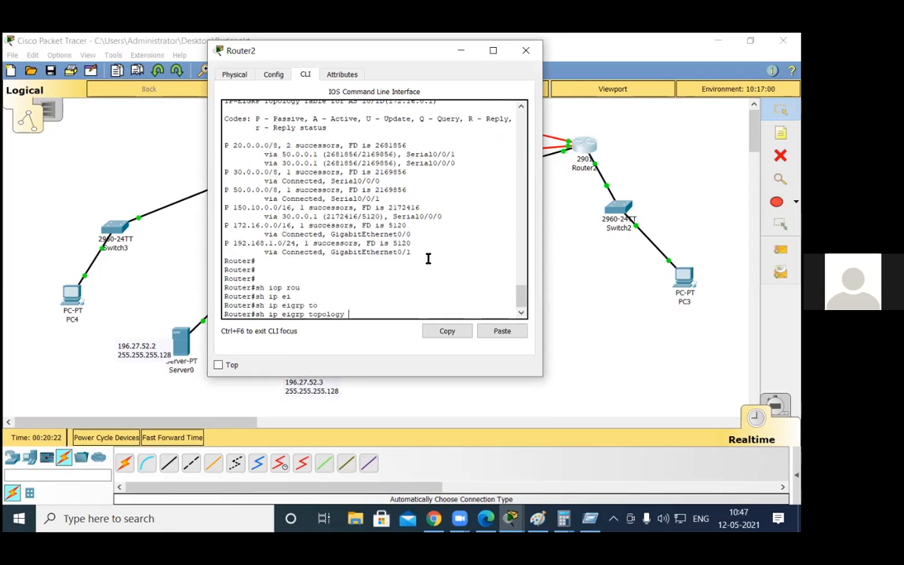
pyautogui.press('Return')
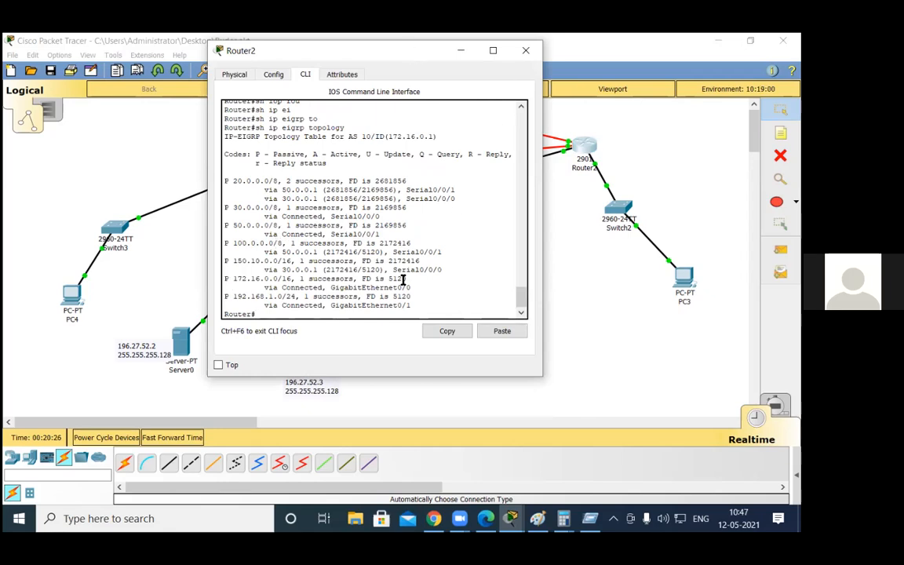
pyautogui.moveTo(357, 50); pyautogui.dragTo(450, 78)
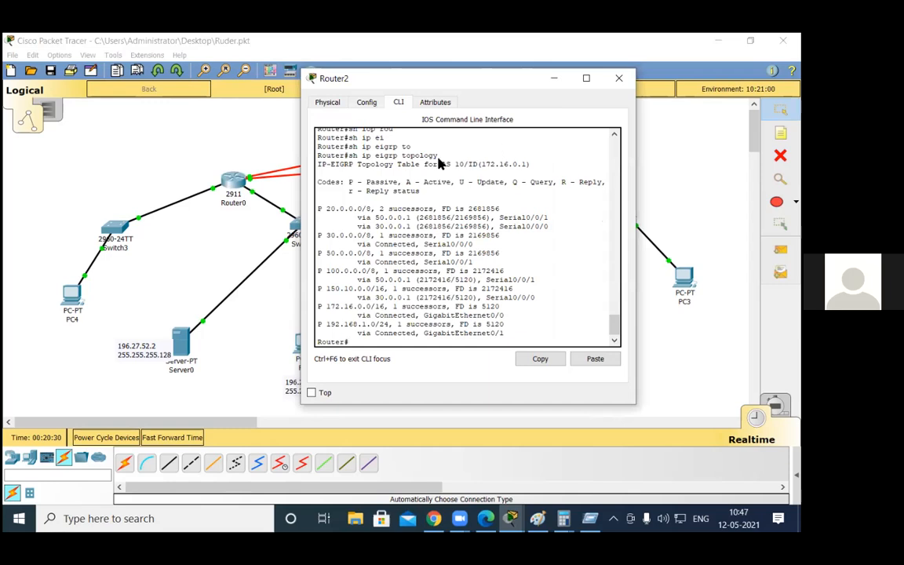
pyautogui.click(619, 78)
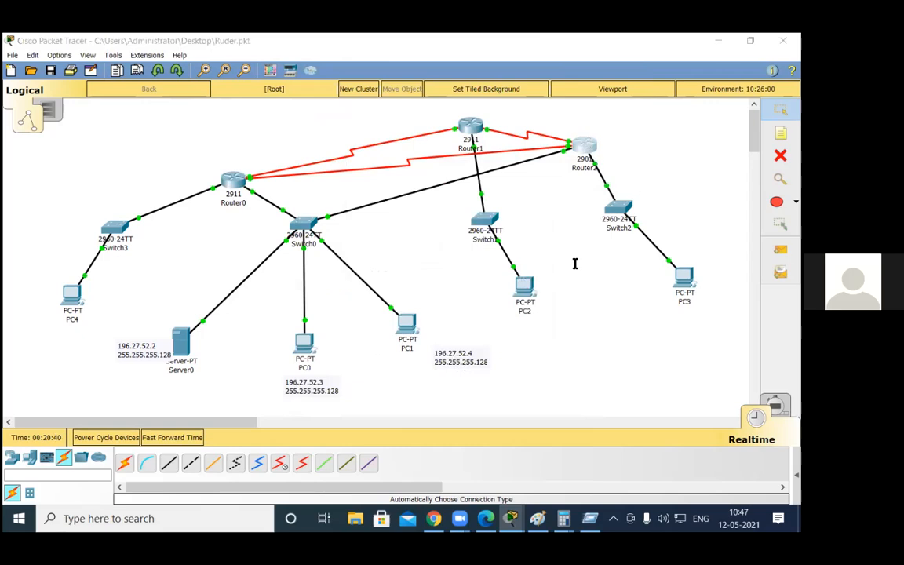
# Step: Reopen Router2's console, enter global configuration and open router configuration for EIGRP 10
pyautogui.click(584, 146)
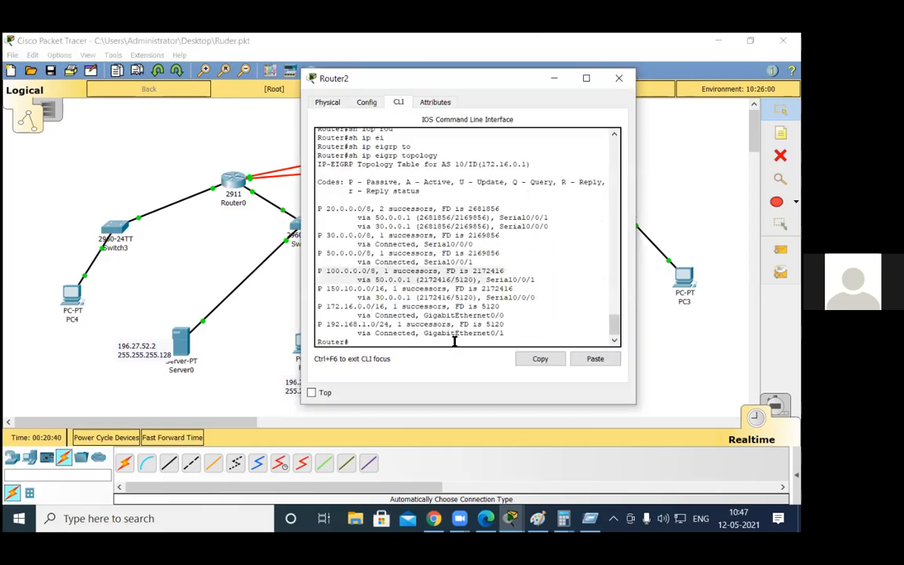
pyautogui.write('conf t')
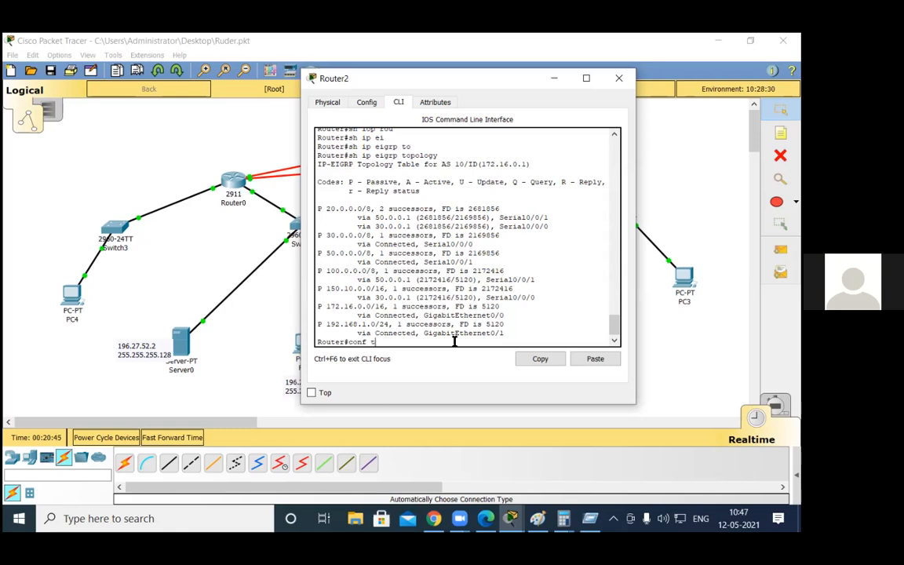
pyautogui.press('Return')
pyautogui.write('router')
pyautogui.press('Tab')
pyautogui.write('e')
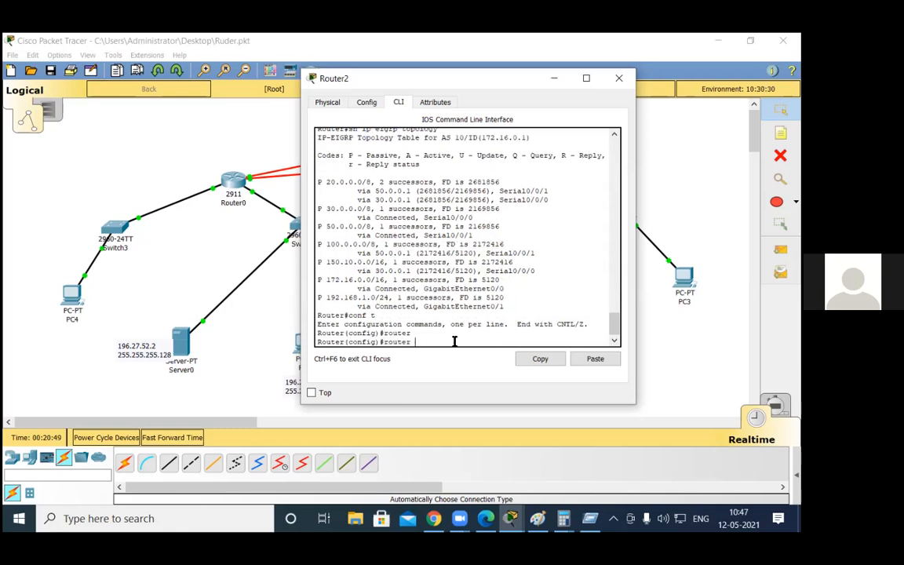
pyautogui.press('Tab')
pyautogui.write('10')
pyautogui.press('Return')
# Step: Remove the passive setting from interface g0/1 in EIGRP 10 on Router2 and close its window
pyautogui.write('no pas')
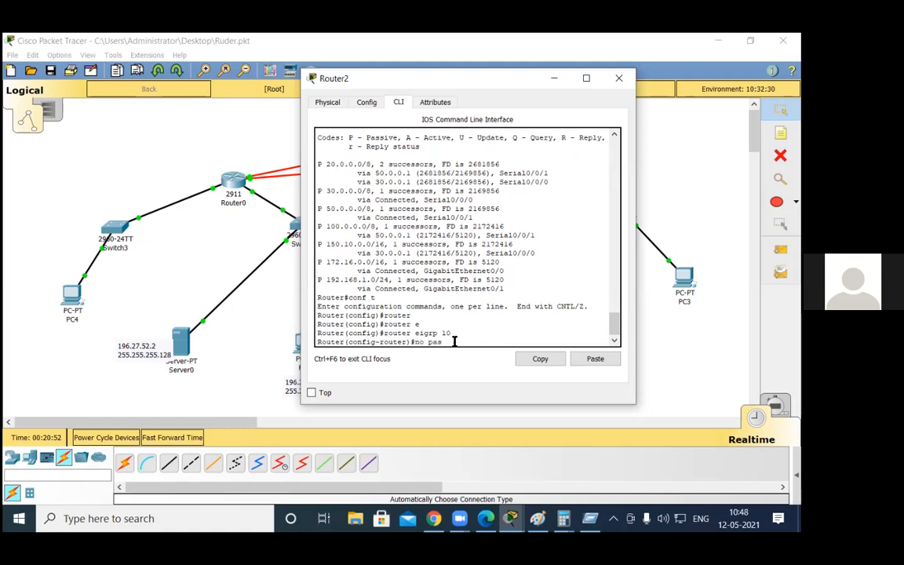
pyautogui.press('Tab')
pyautogui.press('Return')
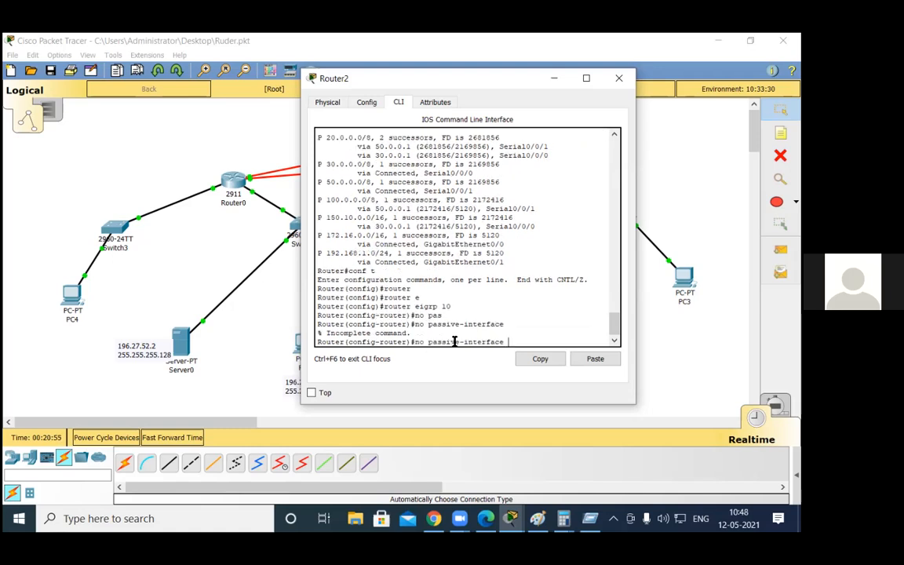
pyautogui.write('g0/1')
pyautogui.press('Return')
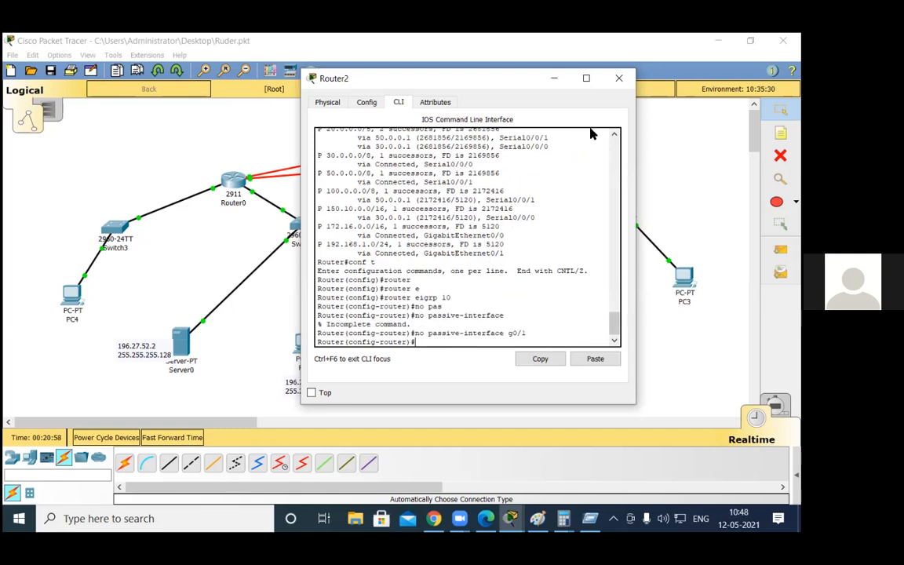
pyautogui.click(618, 77)
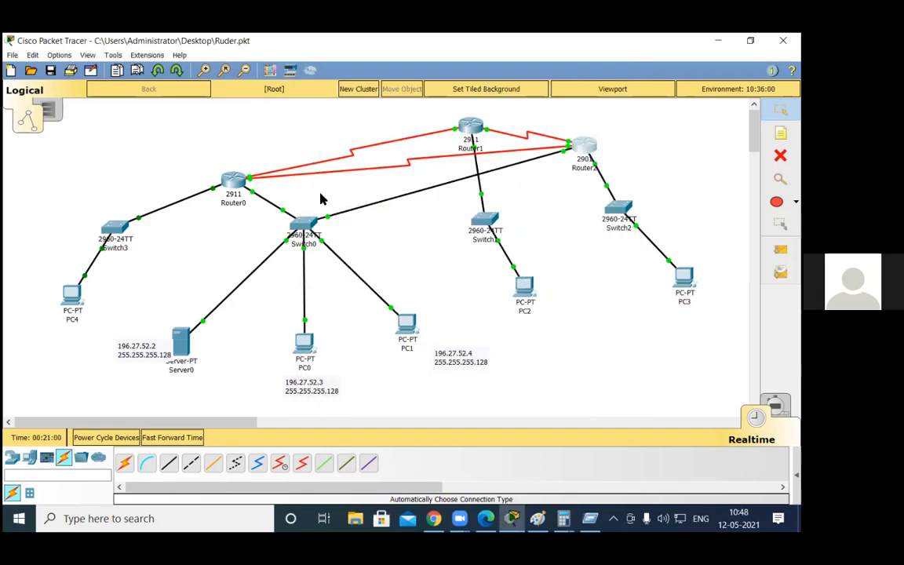
# Step: Remove the passive setting from interface g0/0 in EIGRP 10 on Router0
pyautogui.click(241, 186)
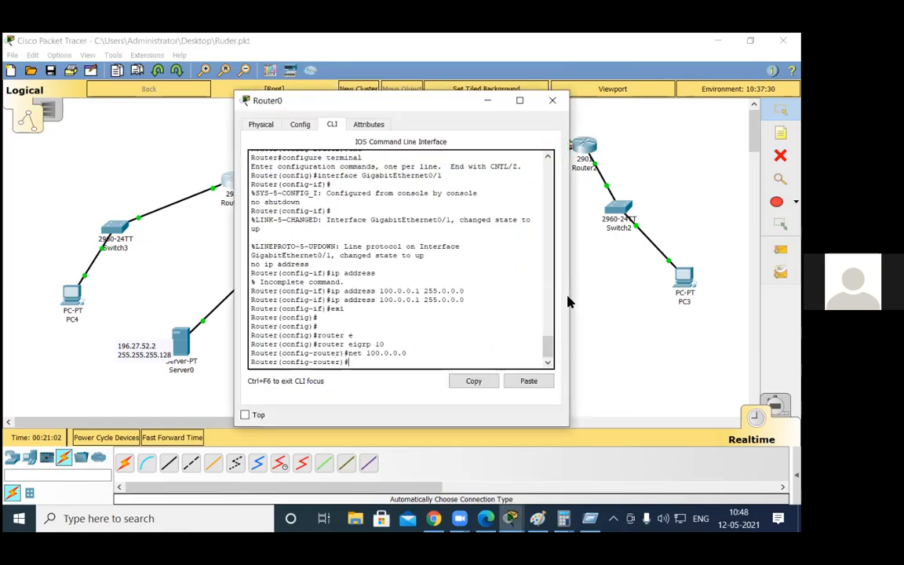
pyautogui.write('no pas')
pyautogui.press('Tab')
pyautogui.write('g0/0')
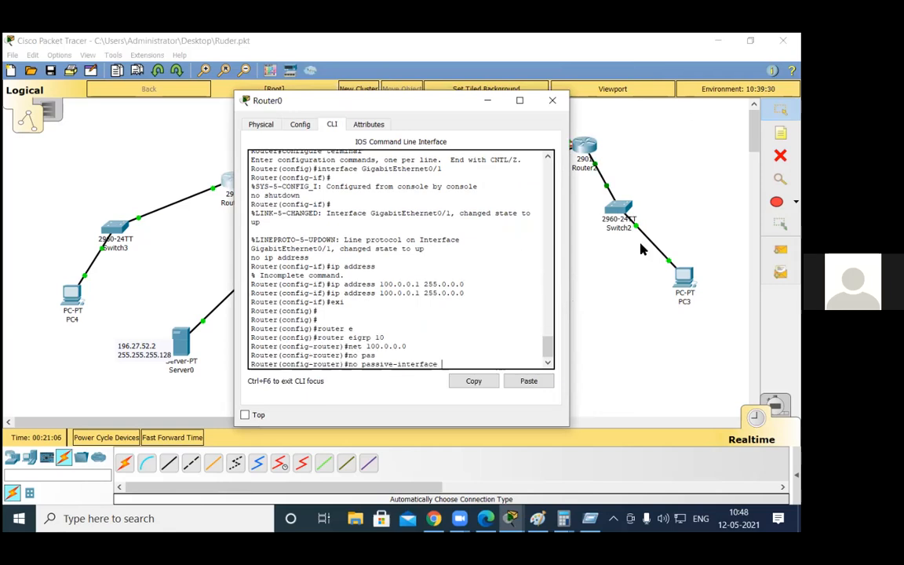
pyautogui.press('Return')
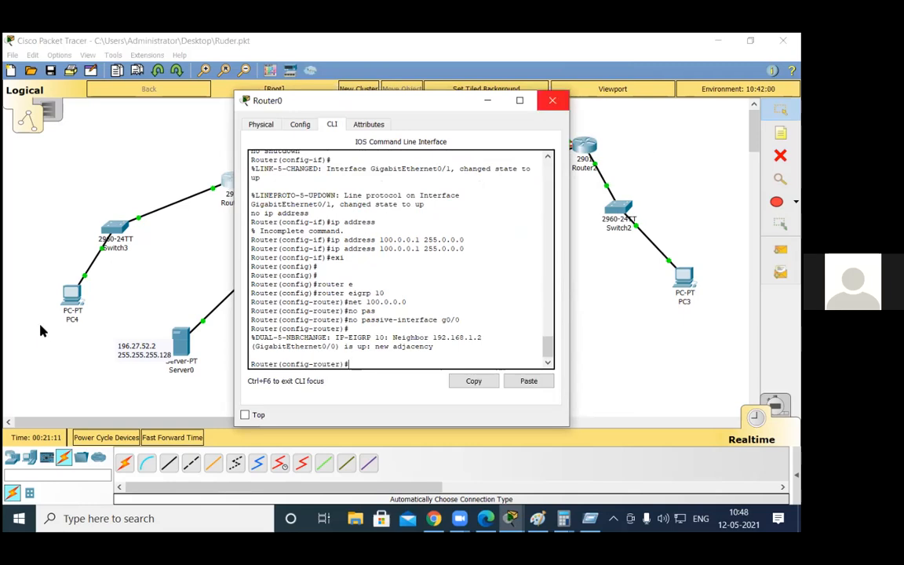
# Step: Return Router2 to privileged EXEC mode and display its EIGRP topology table to compare the paths to 20.0.0.0 and 100.0.0.0
pyautogui.click(4, 330)
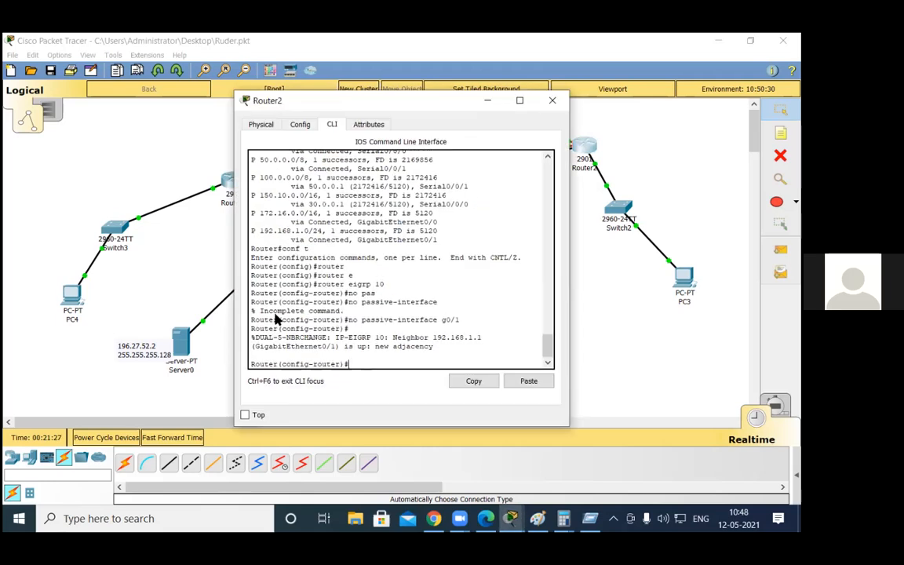
pyautogui.press('Return')
pyautogui.press('Return')
pyautogui.hotkey('ctrl', 'z')
pyautogui.press('Return')
pyautogui.press('Return')
pyautogui.write('sh ip eigrp topology')
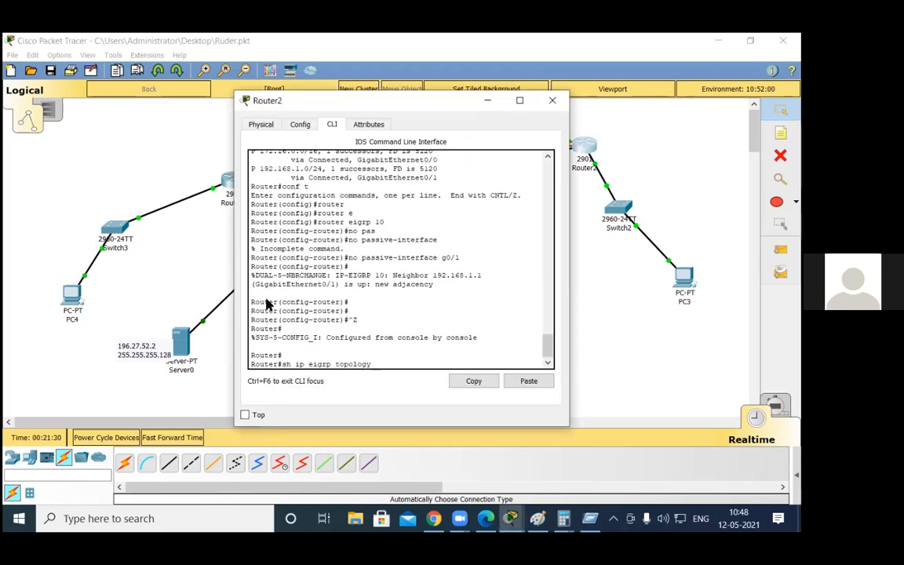
pyautogui.press('Return')
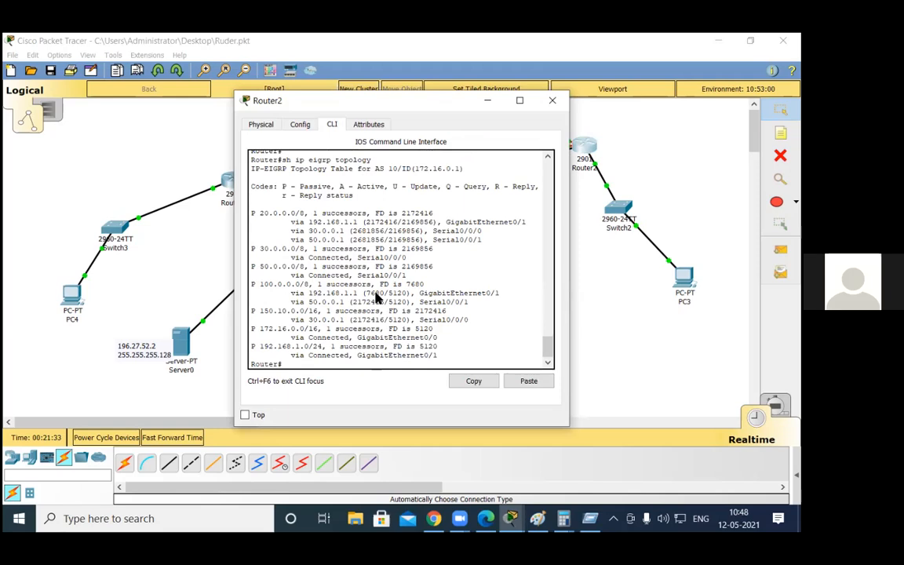
# Step: Compare the metrics and interfaces of the two 100.0.0.0/8 paths in Router2's EIGRP topology table and check the network layout
pyautogui.moveTo(252, 284); pyautogui.dragTo(505, 303)
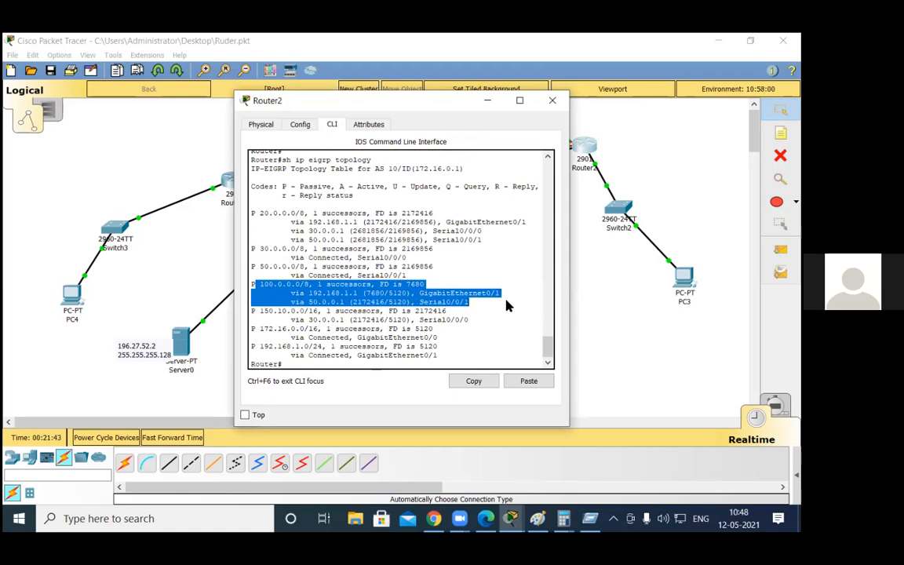
pyautogui.moveTo(366, 293); pyautogui.dragTo(385, 294)
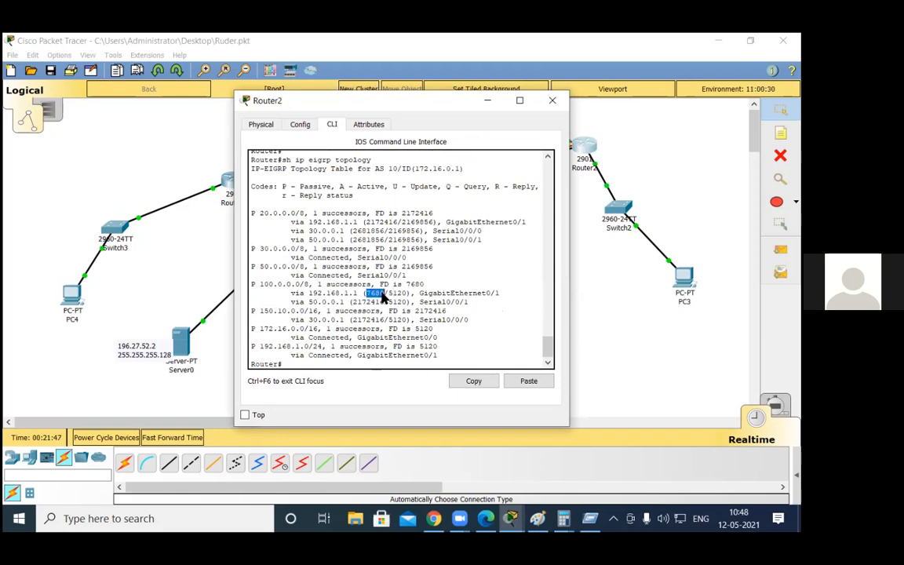
pyautogui.click(367, 302)
pyautogui.moveTo(420, 295); pyautogui.dragTo(494, 309)
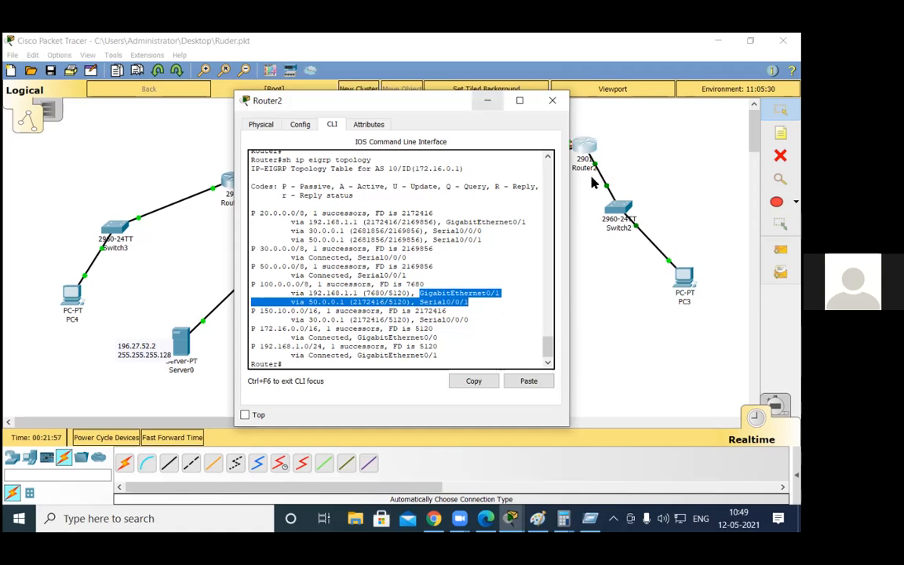
pyautogui.click(488, 101)
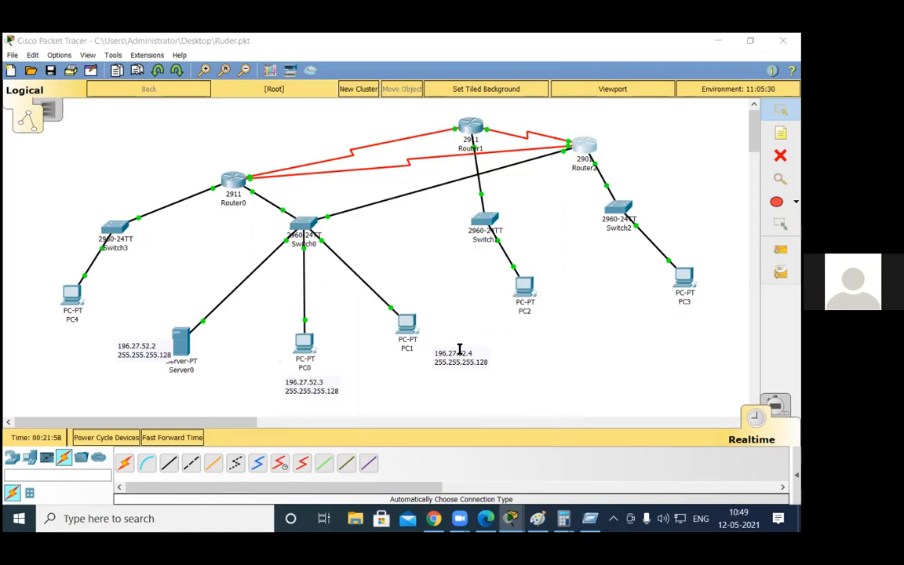
# Step: Bring back Router2's console, enter global configuration and open router configuration for EIGRP 10
pyautogui.hotkey('alt', 'Tab')
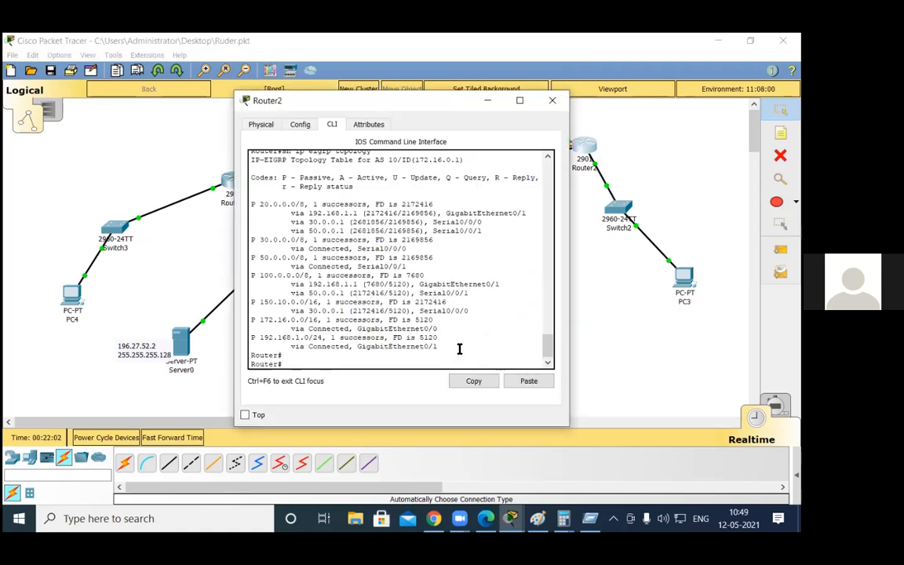
pyautogui.write('conf t')
pyautogui.press('Return')
pyautogui.write('router ei')
pyautogui.press('Tab')
pyautogui.write('10')
pyautogui.press('Return')
# Step: Make interface g0/1 passive in EIGRP 10 on Router2
pyautogui.write('pads')
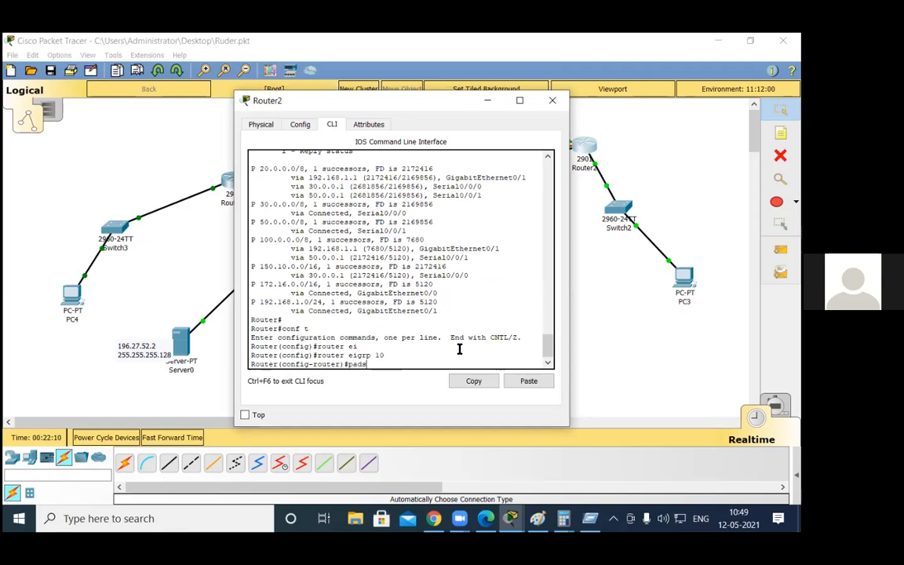
pyautogui.press('BackSpace')
pyautogui.press('BackSpace')
pyautogui.write('s')
pyautogui.press('Tab')
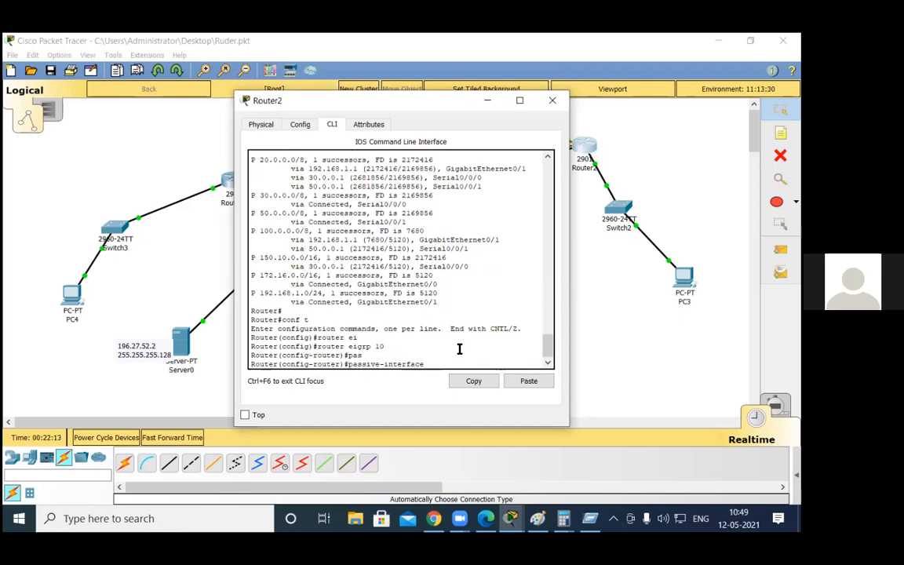
pyautogui.write('g0/1')
pyautogui.press('Return')
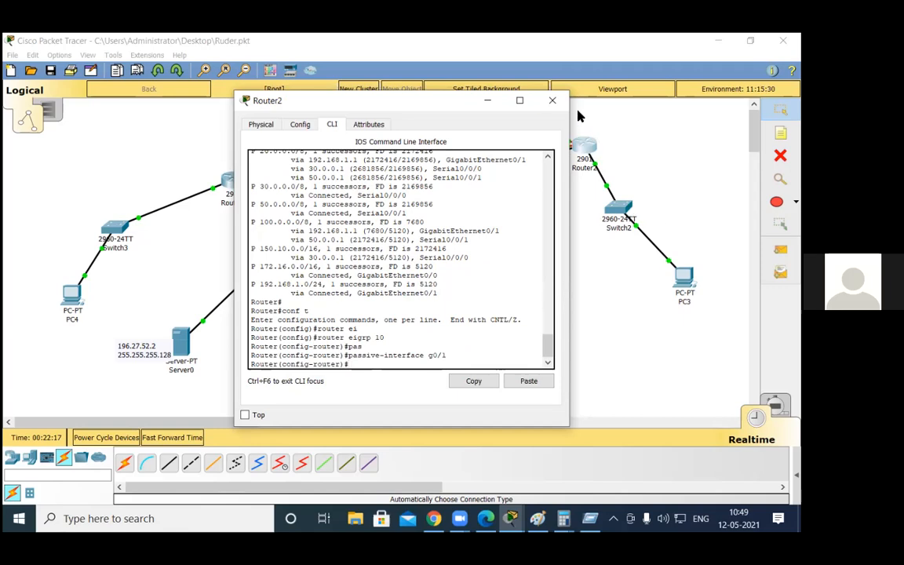
# Step: Return Router2 to privileged EXEC mode and display its EIGRP topology table
pyautogui.click(555, 102)
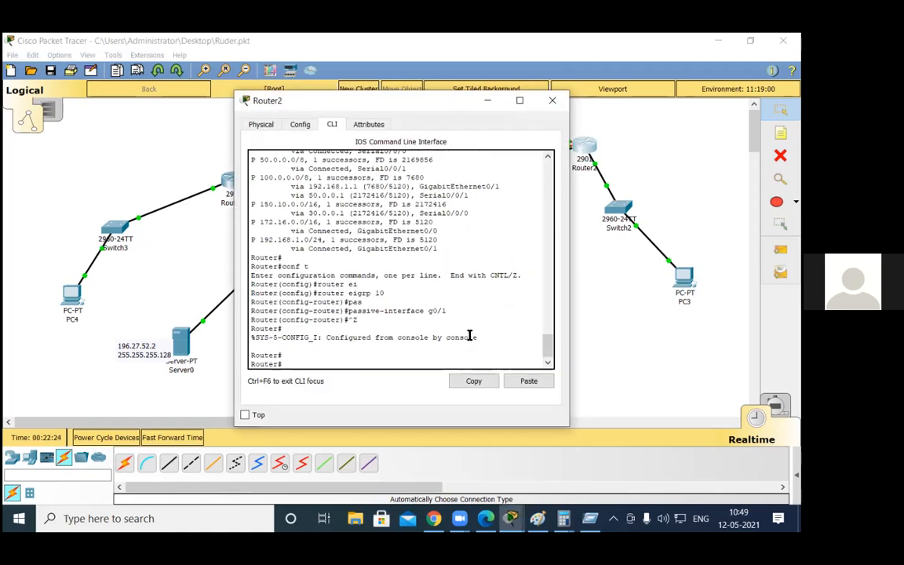
pyautogui.press('Up')
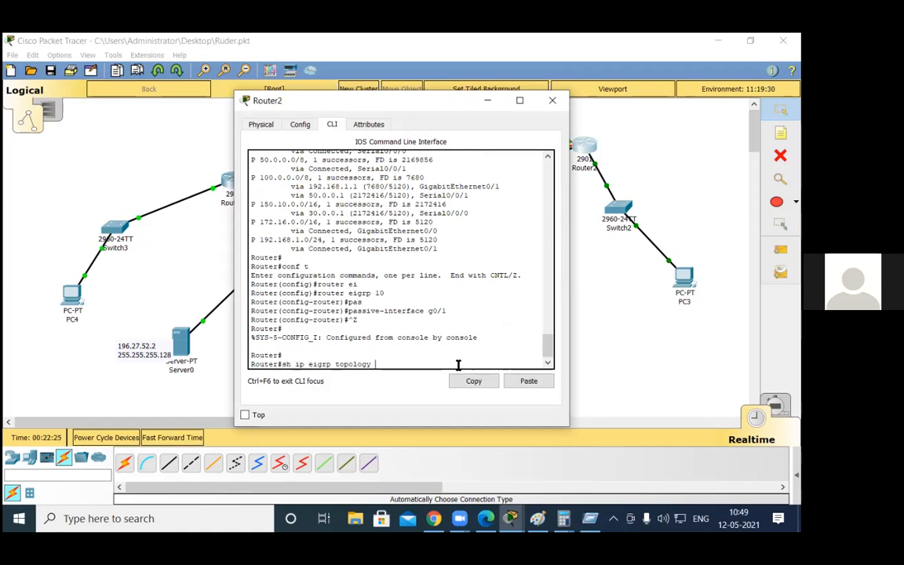
pyautogui.press('Return')
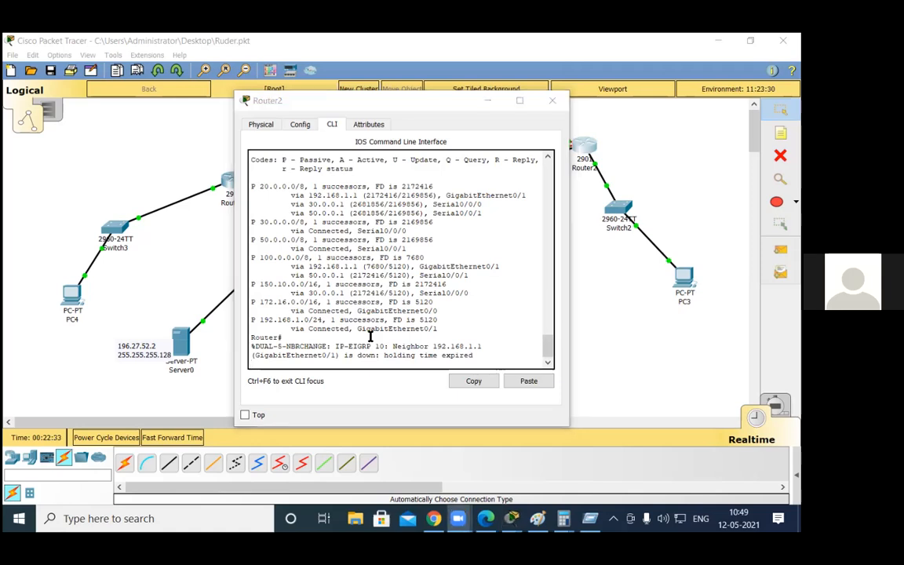
pyautogui.click(307, 423)
pyautogui.click(495, 354)
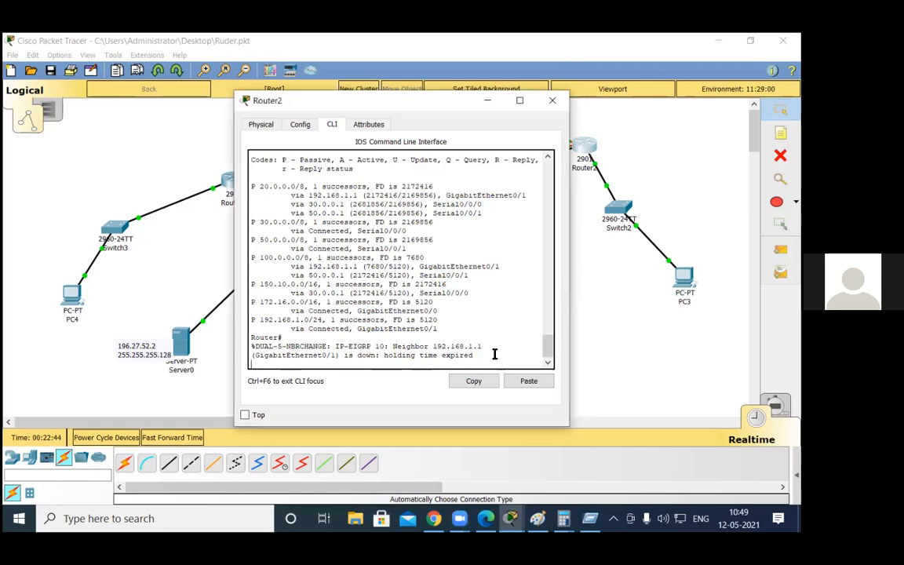
# Step: Display Router2's EIGRP topology table again, examine the 100.0.0.0/8 entry and put the router window away
pyautogui.press('Return')
pyautogui.press('Return')
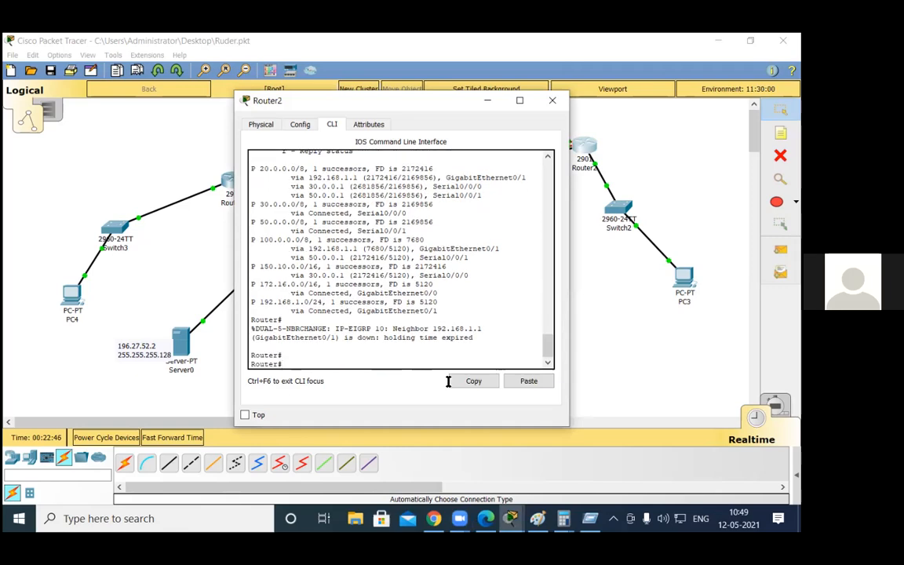
pyautogui.press('Up')
pyautogui.press('Return')
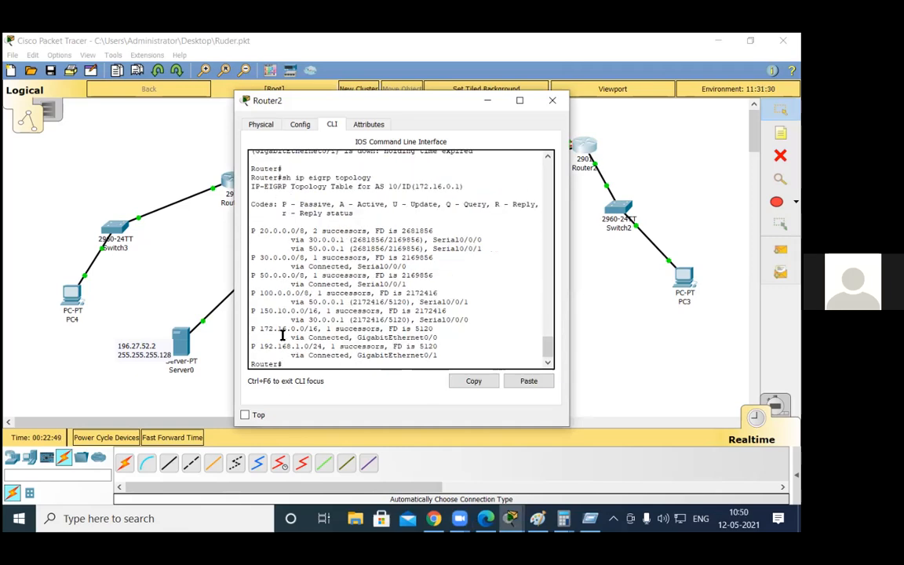
pyautogui.moveTo(260, 293); pyautogui.dragTo(438, 296)
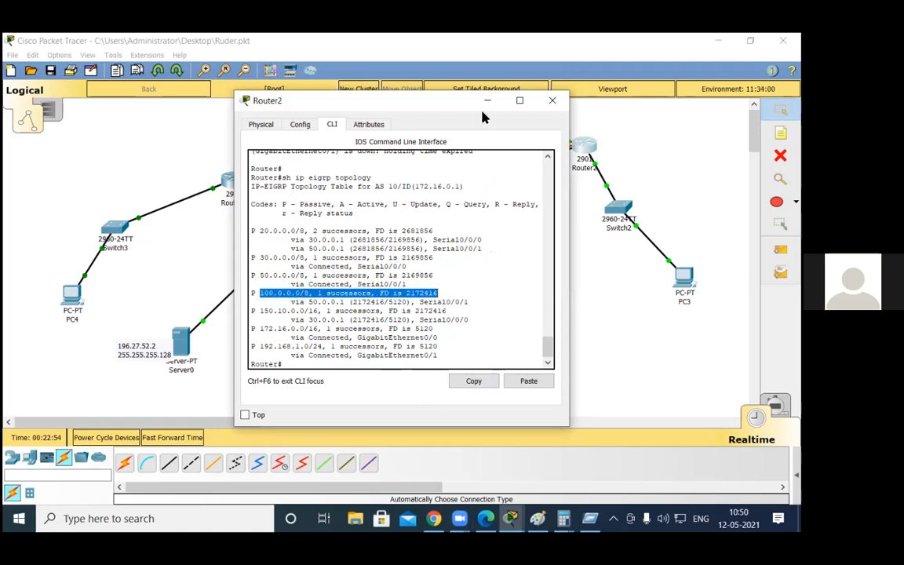
pyautogui.click(574, 159)
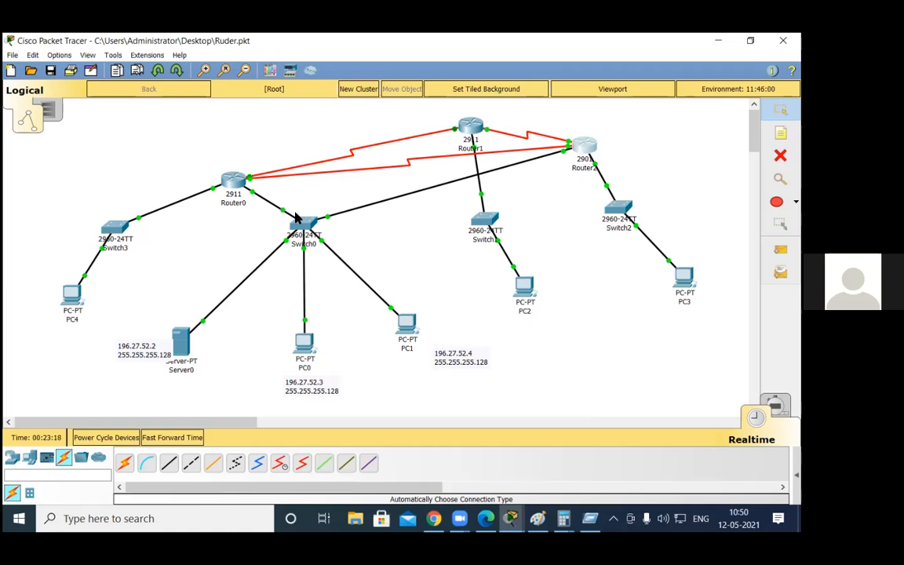
# Step: Rearrange the topology by moving Switch0 between PC1 and PC2, Switch1 above and left of it, and repositioning Router0 and Router1
pyautogui.moveTo(304, 225); pyautogui.dragTo(490, 222)
pyautogui.moveTo(394, 205); pyautogui.dragTo(359, 214)
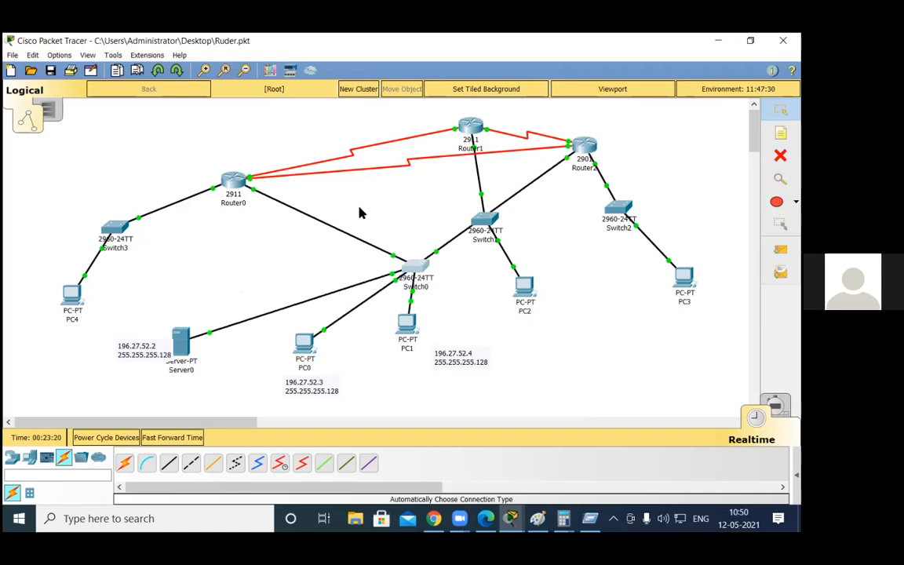
pyautogui.moveTo(416, 266); pyautogui.dragTo(454, 276)
pyautogui.moveTo(485, 223); pyautogui.dragTo(409, 203)
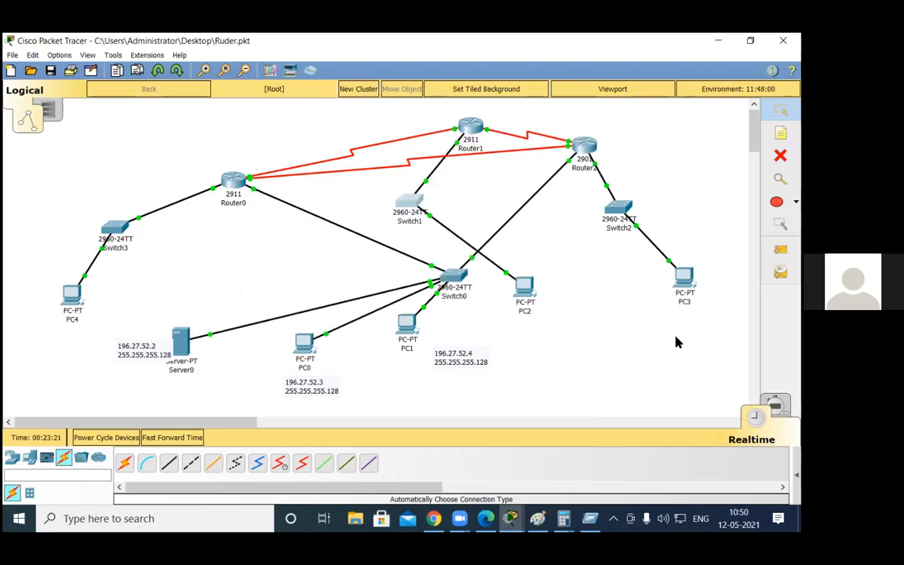
pyautogui.moveTo(233, 180); pyautogui.dragTo(356, 206)
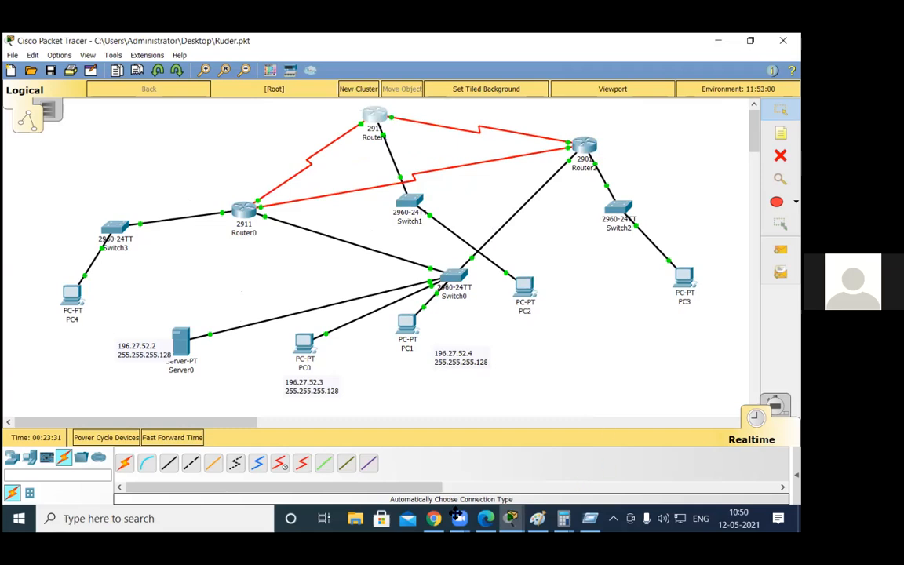
pyautogui.click(408, 465)
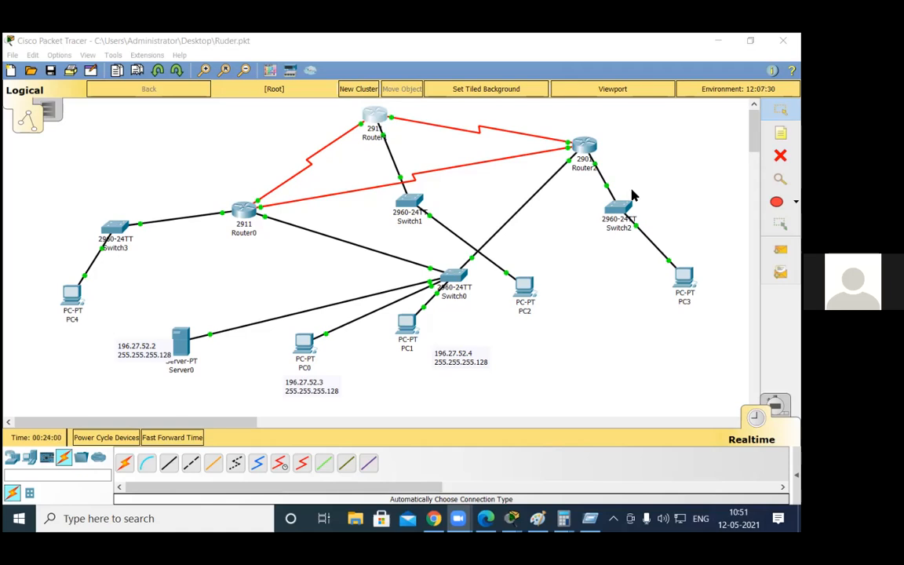
# Step: Try to save the Ruder.pkt topology and dismiss the guest save notice
pyautogui.click(783, 41)
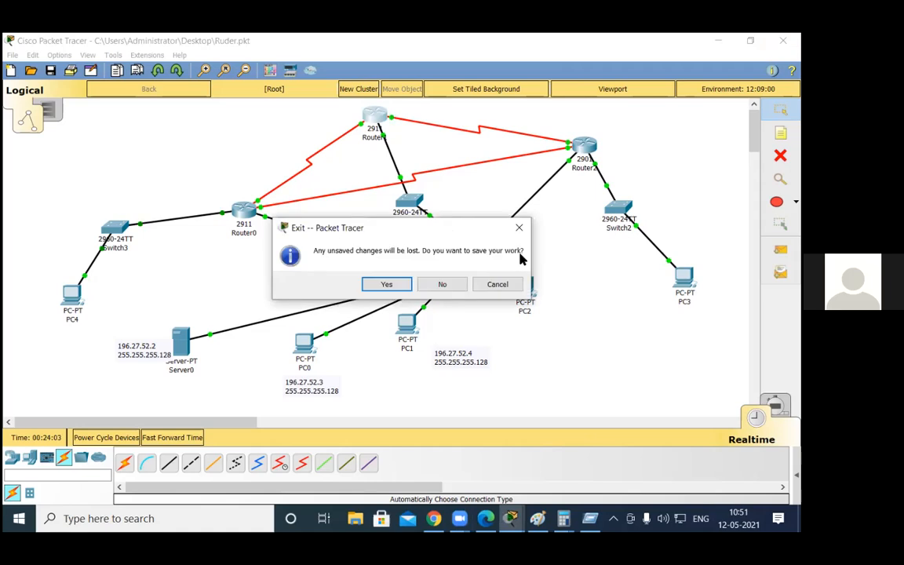
pyautogui.click(441, 284)
pyautogui.press('alt')
pyautogui.press('f')
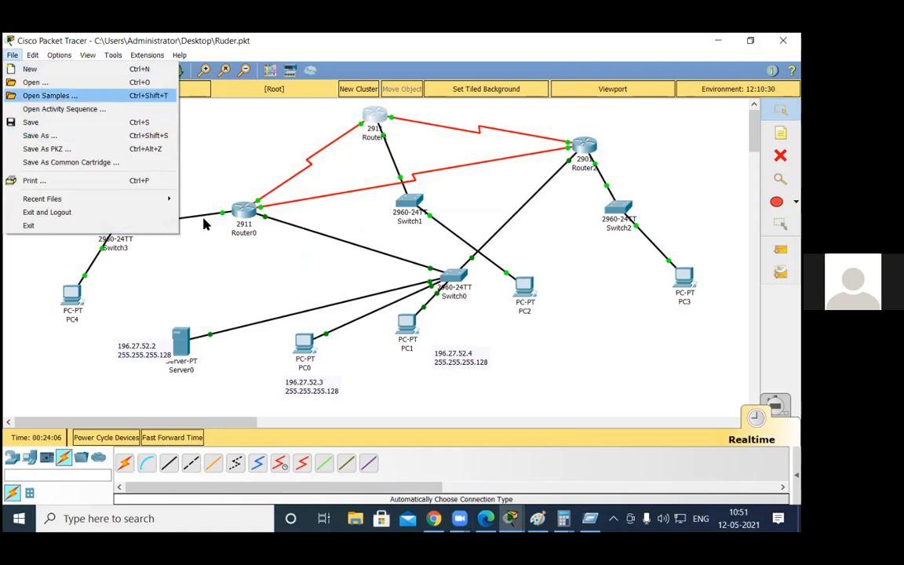
pyautogui.press('Return')
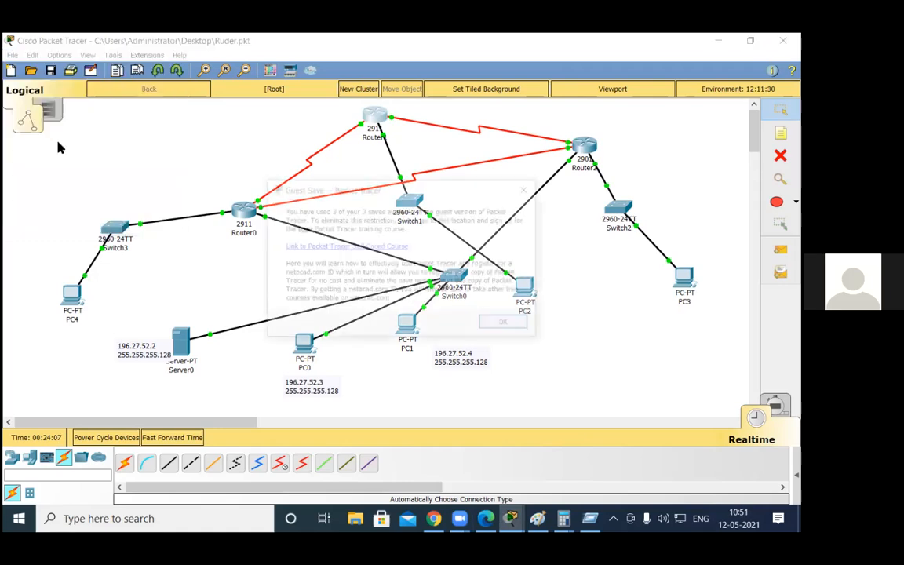
pyautogui.click(497, 322)
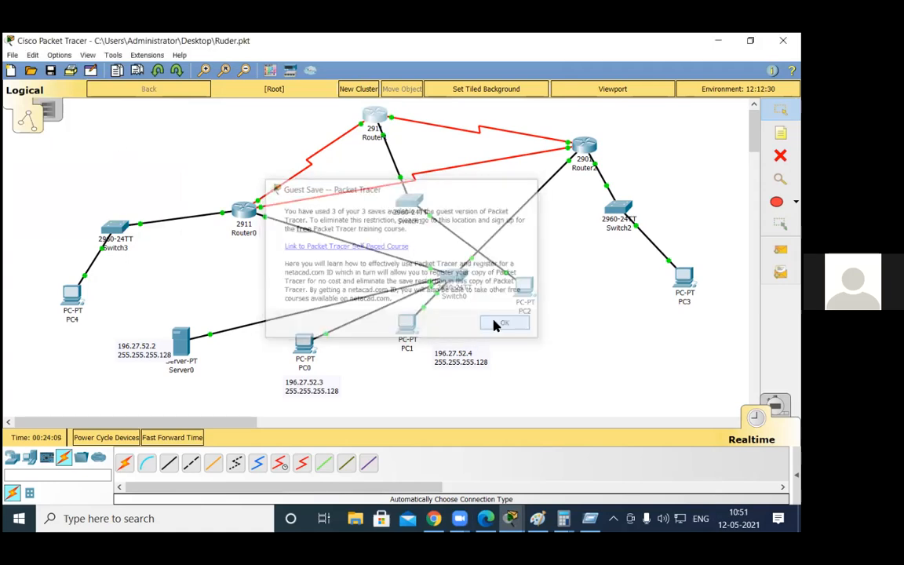
pyautogui.press('Return')
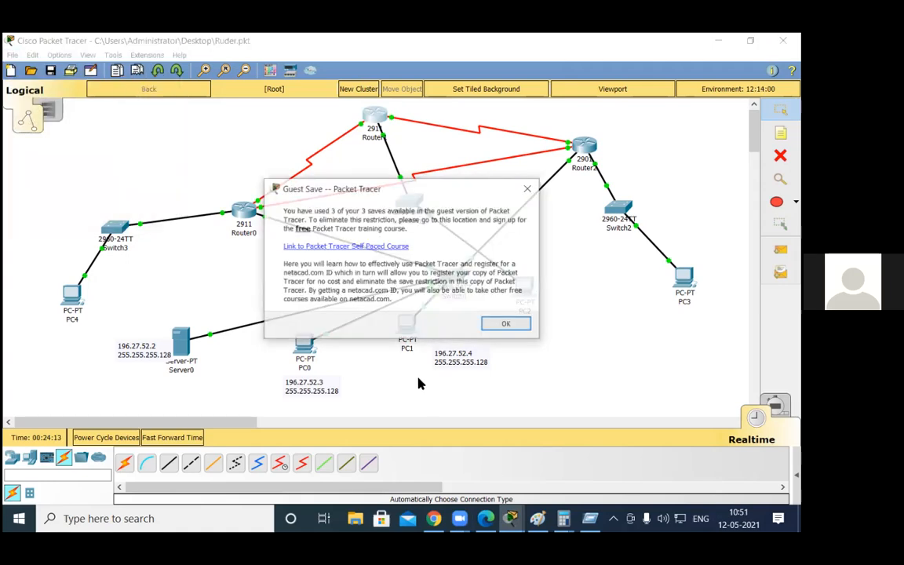
pyautogui.press('Return')
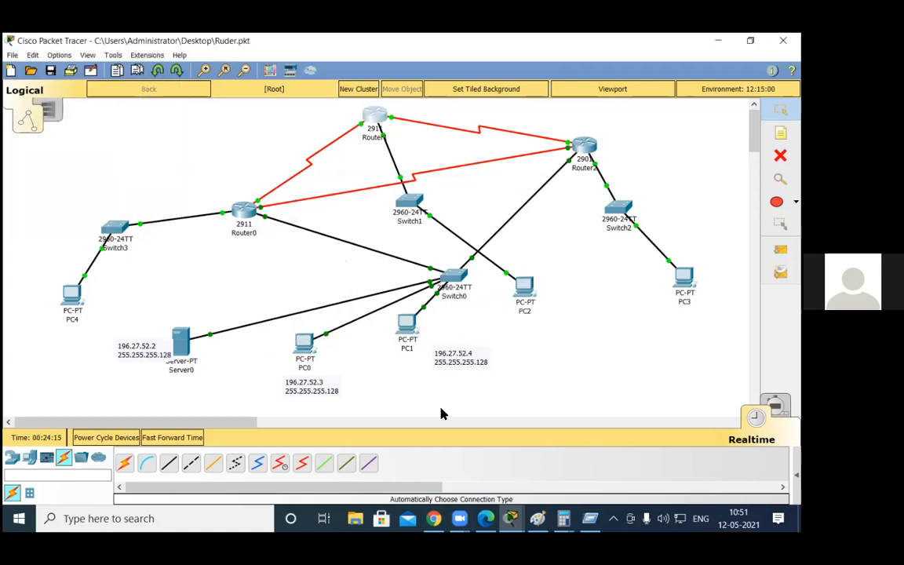
# Step: Exit the program with the Ruder.pkt topology open
pyautogui.hotkey('alt', 'F4')
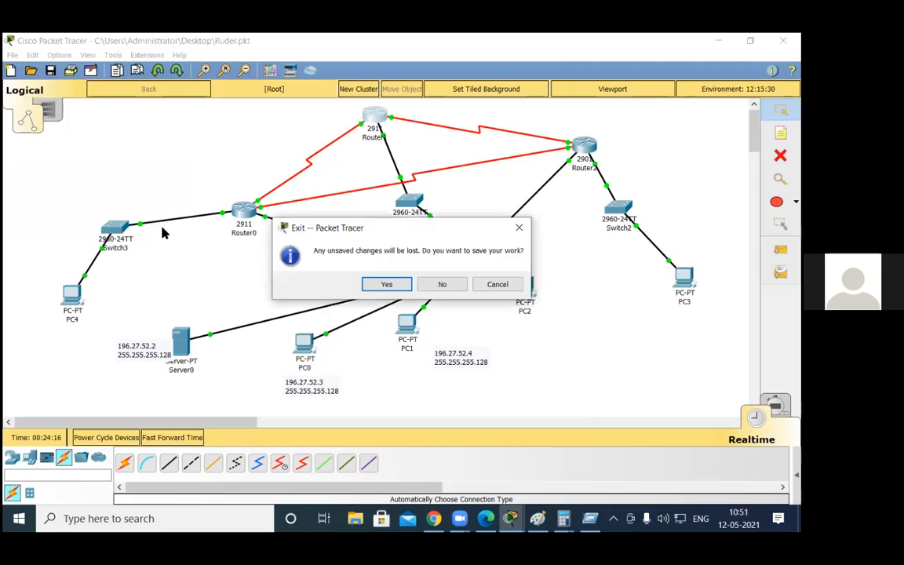